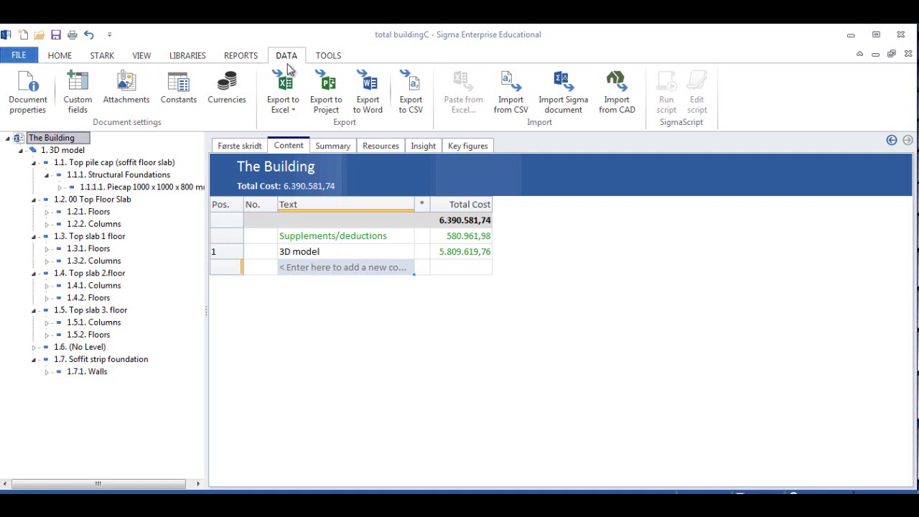
# Step: Export the entire calculation structure to a new MS Project file, assigning the sales price to the fixed cost of tasks
pyautogui.click(326, 101)
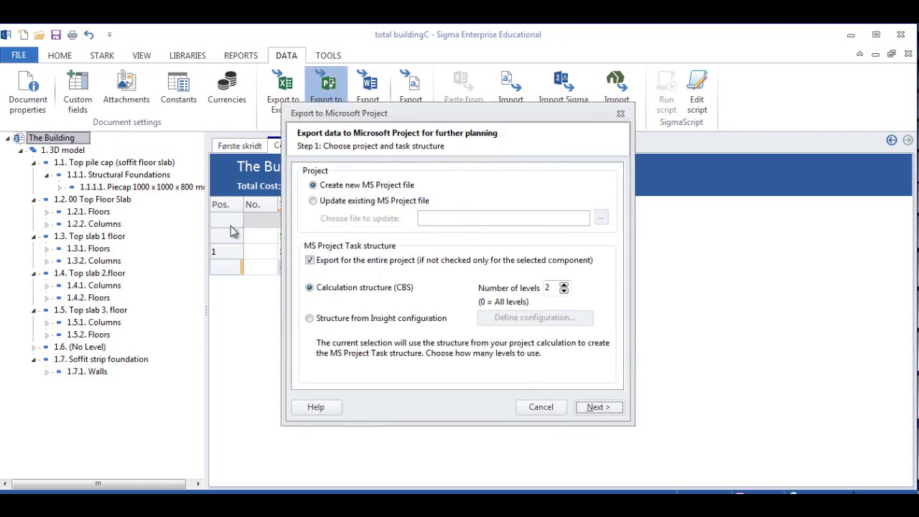
pyautogui.click(564, 290)
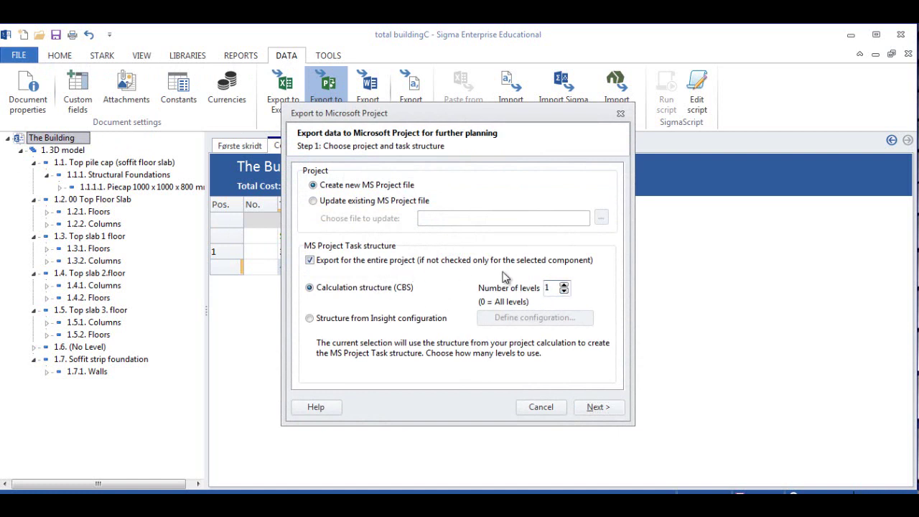
pyautogui.click(564, 288)
pyautogui.click(596, 407)
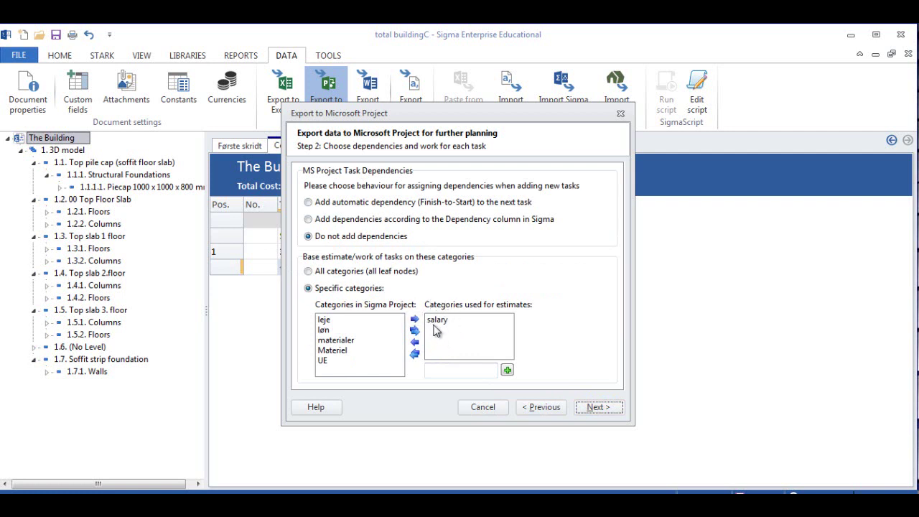
pyautogui.click(594, 408)
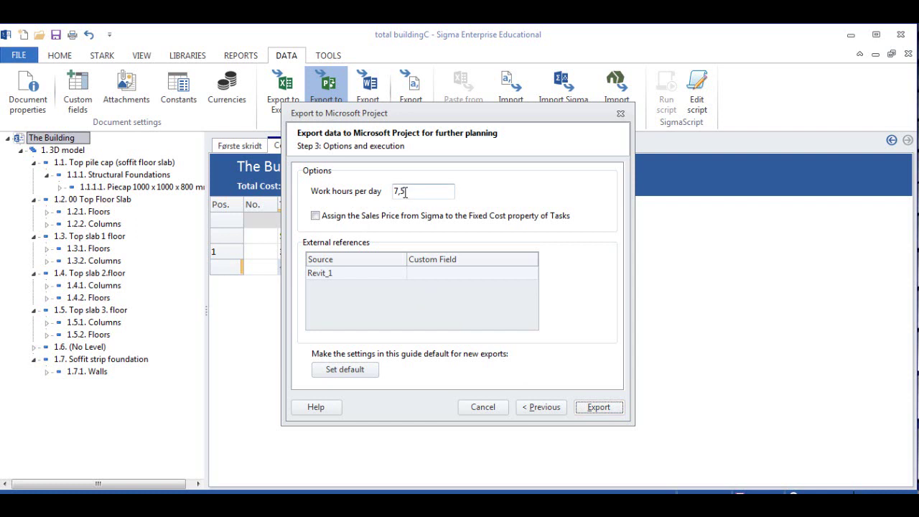
pyautogui.click(316, 217)
pyautogui.click(590, 416)
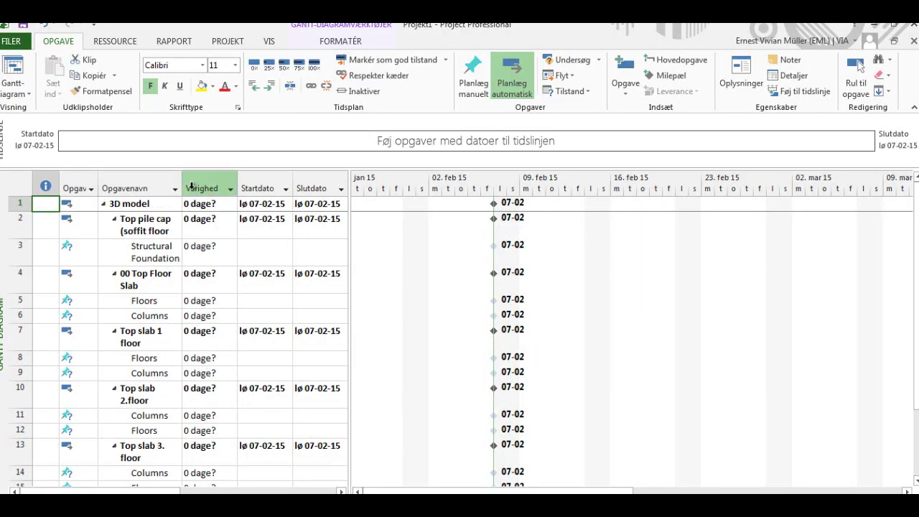
# Step: Widen the task name column in the exported project, review the tasks' durations, and close the project
pyautogui.moveTo(181, 188); pyautogui.dragTo(252, 188)
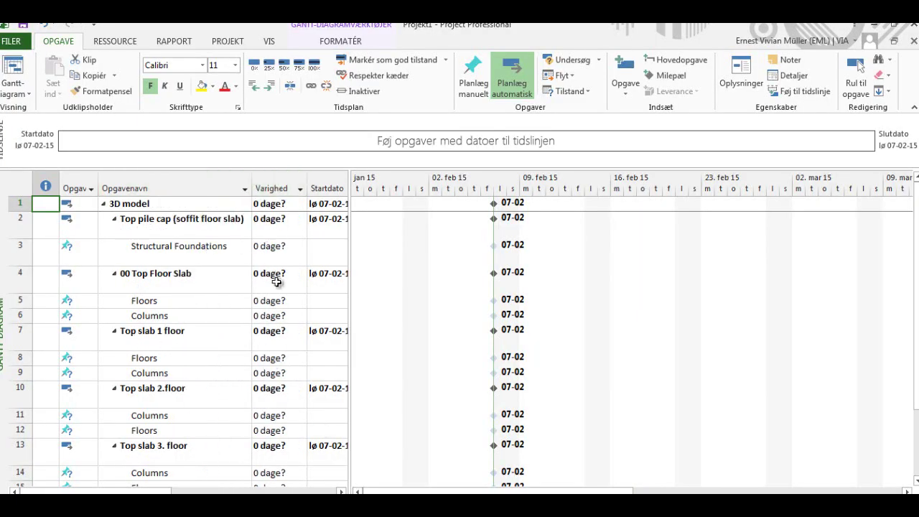
pyautogui.scroll(-2, 289, 382)
pyautogui.scroll(2, 284, 393)
pyautogui.click(914, 27)
pyautogui.click(486, 310)
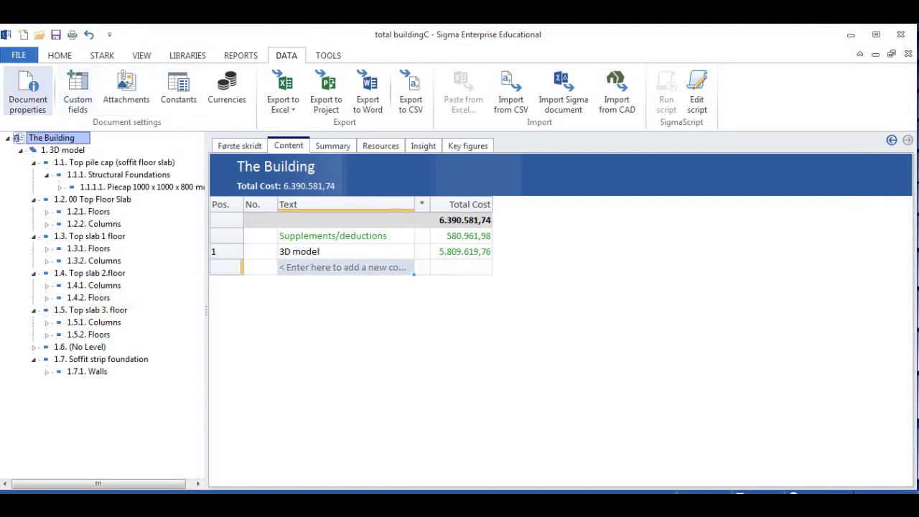
# Step: Set the application language to Dansk in the settings and restart Sigma
pyautogui.click(19, 57)
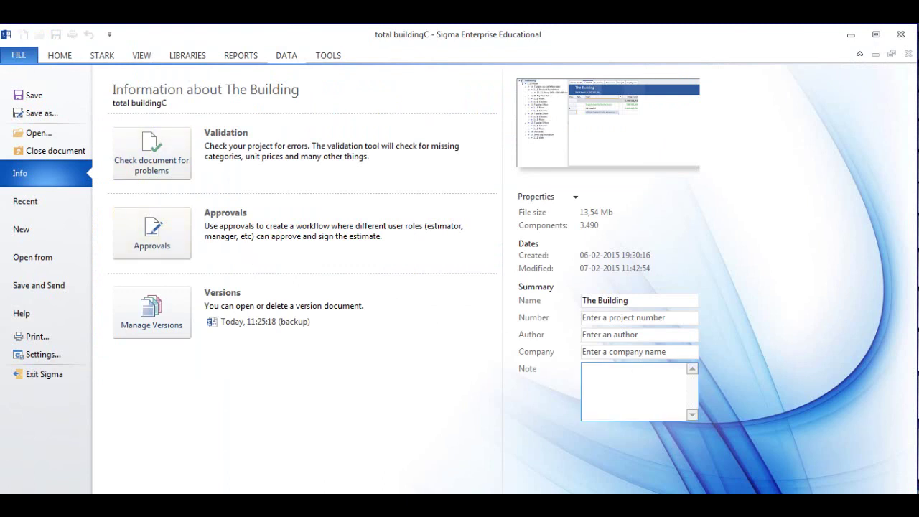
pyautogui.click(43, 355)
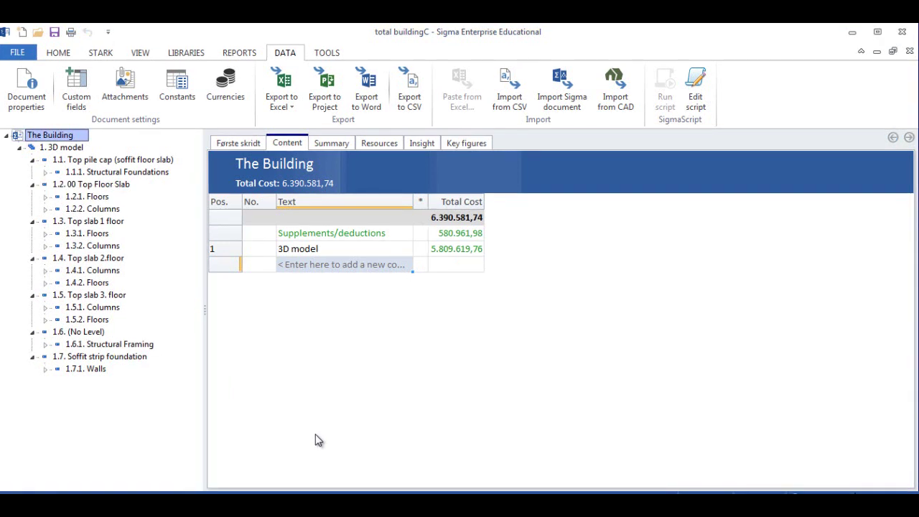
pyautogui.click(20, 53)
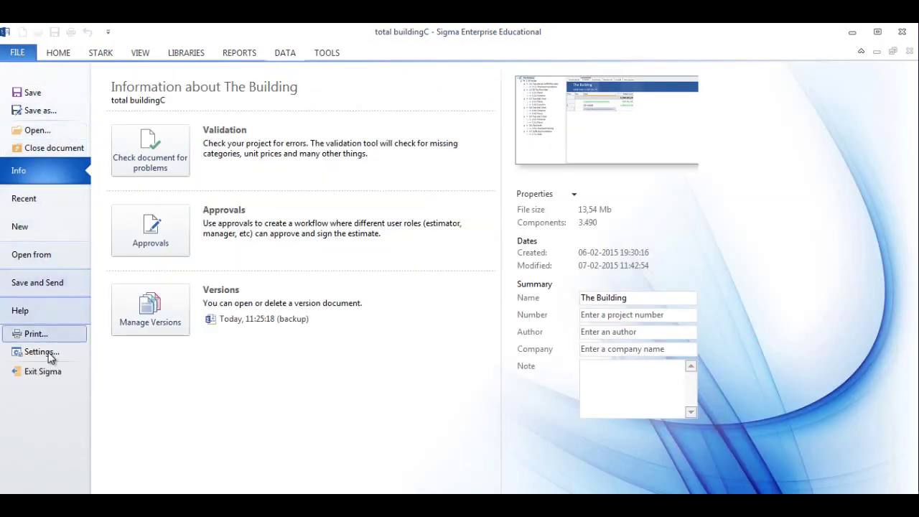
pyautogui.click(42, 351)
pyautogui.click(282, 117)
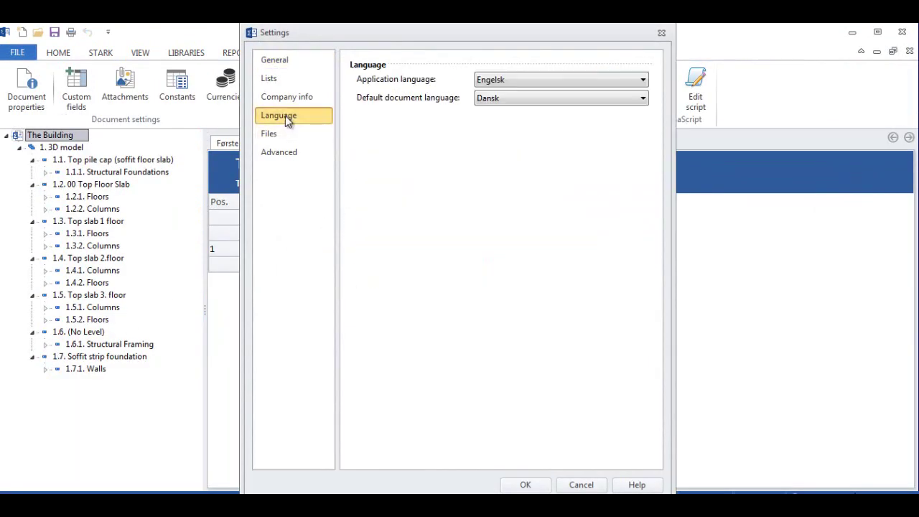
pyautogui.click(647, 83)
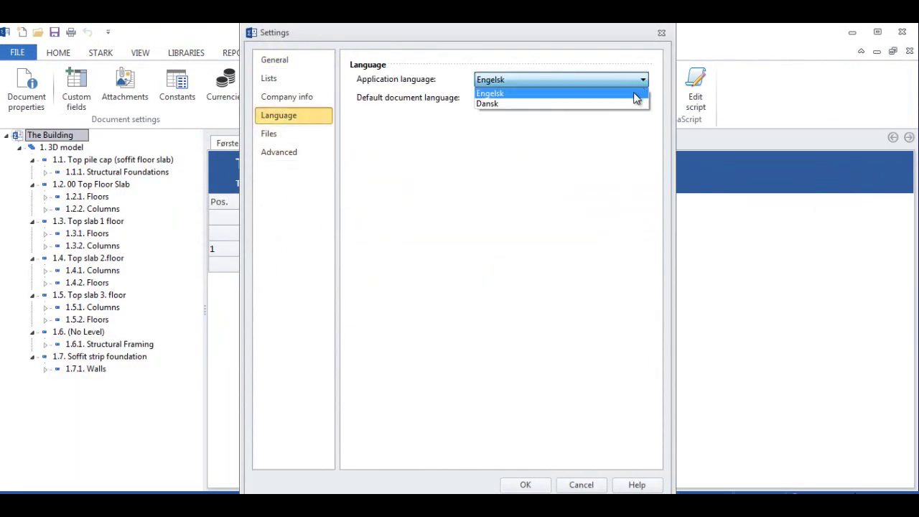
pyautogui.click(495, 102)
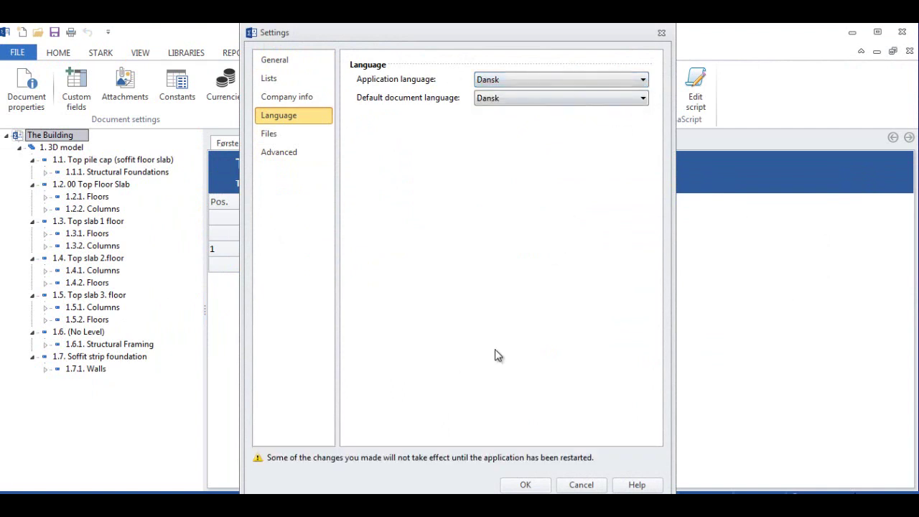
pyautogui.click(528, 485)
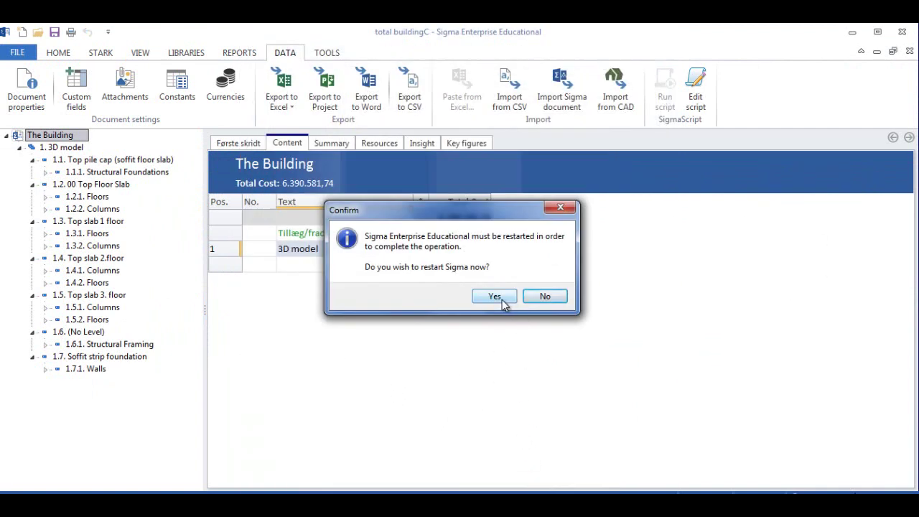
pyautogui.click(502, 300)
pyautogui.click(442, 295)
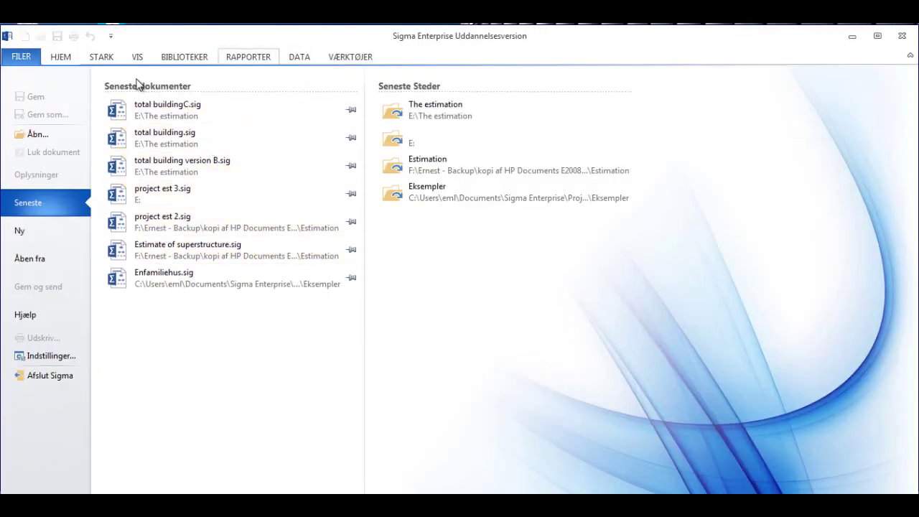
# Step: Open total buildingC.sig from the The estimation folder on the removable disk E:
pyautogui.click(22, 63)
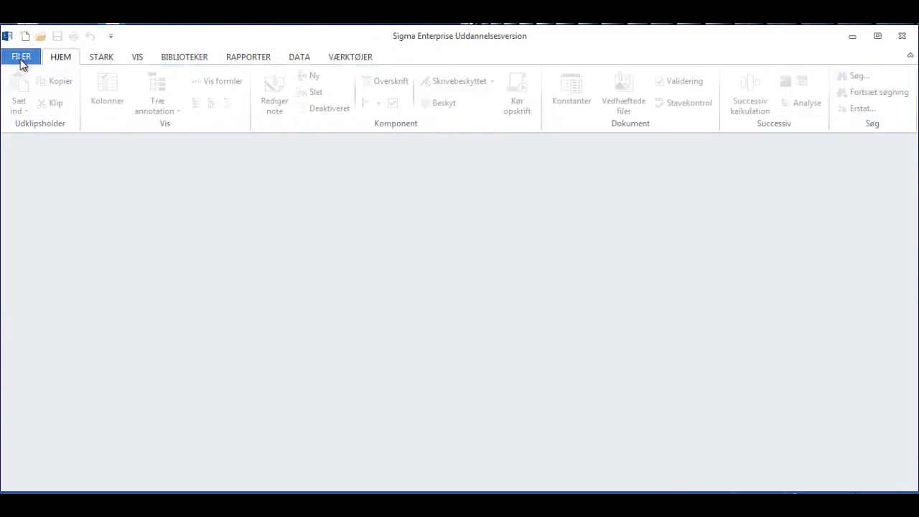
pyautogui.click(22, 63)
pyautogui.click(33, 136)
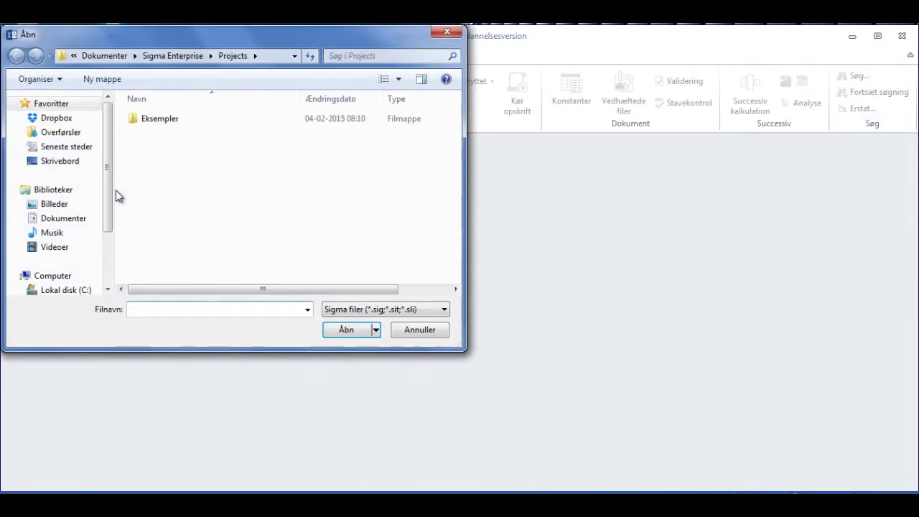
pyautogui.moveTo(107, 205); pyautogui.dragTo(111, 258)
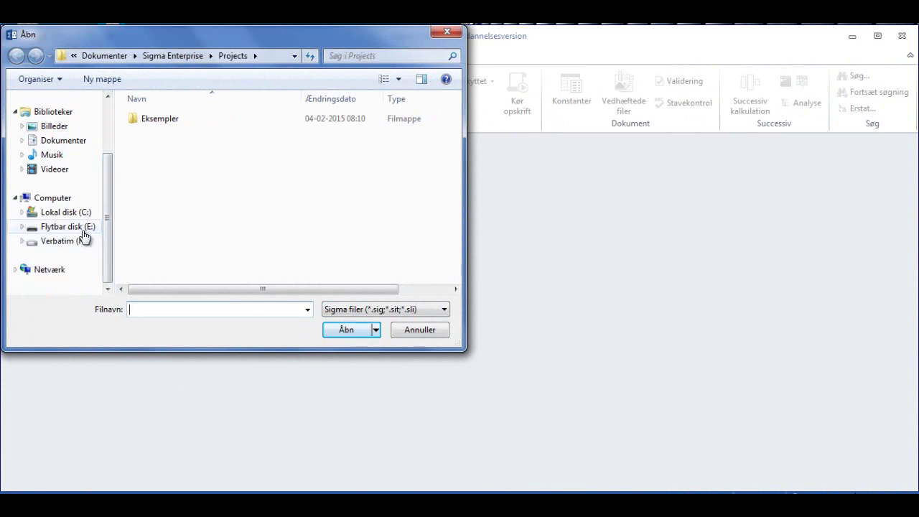
pyautogui.click(84, 229)
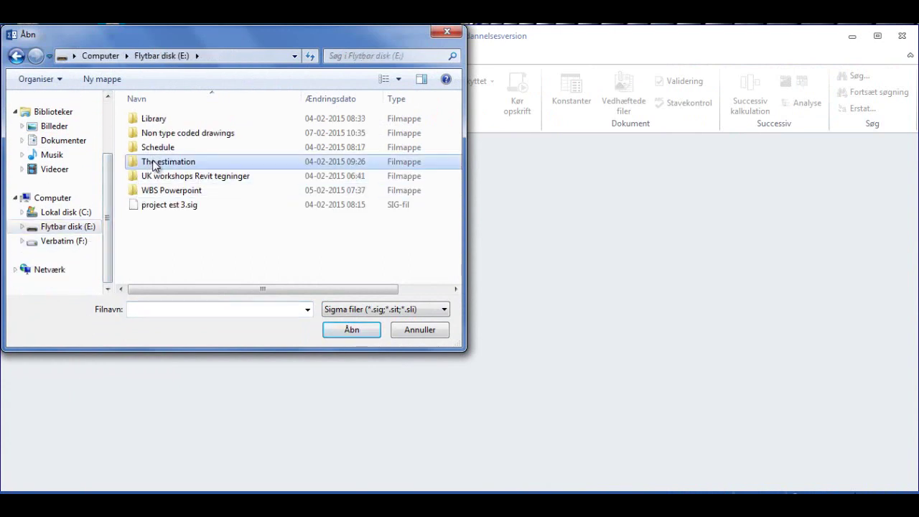
pyautogui.doubleClick(155, 164)
pyautogui.click(172, 178)
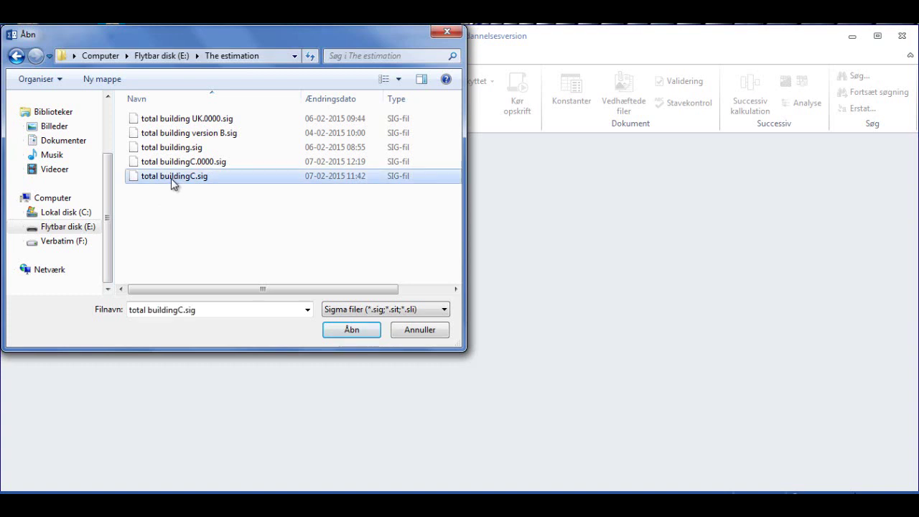
pyautogui.click(342, 332)
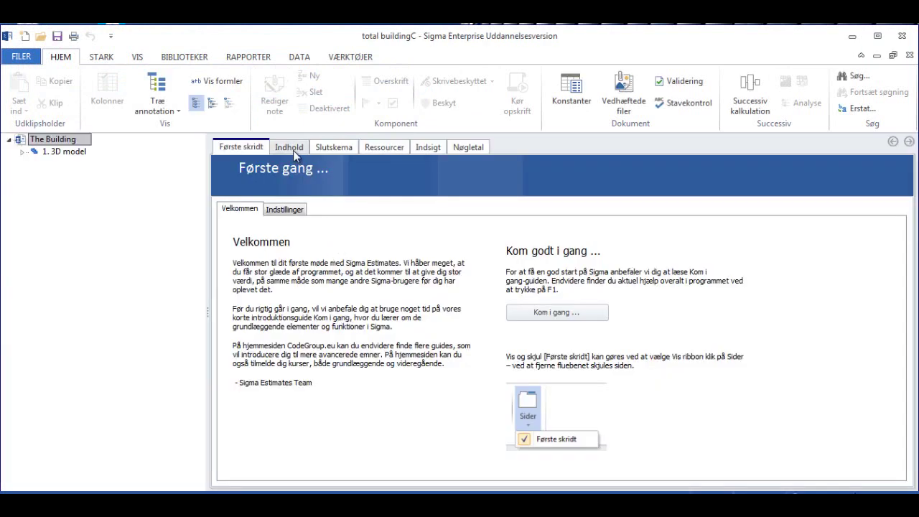
# Step: Show the content page of The Building and expand all seven levels under 3D model to their component groups
pyautogui.click(290, 147)
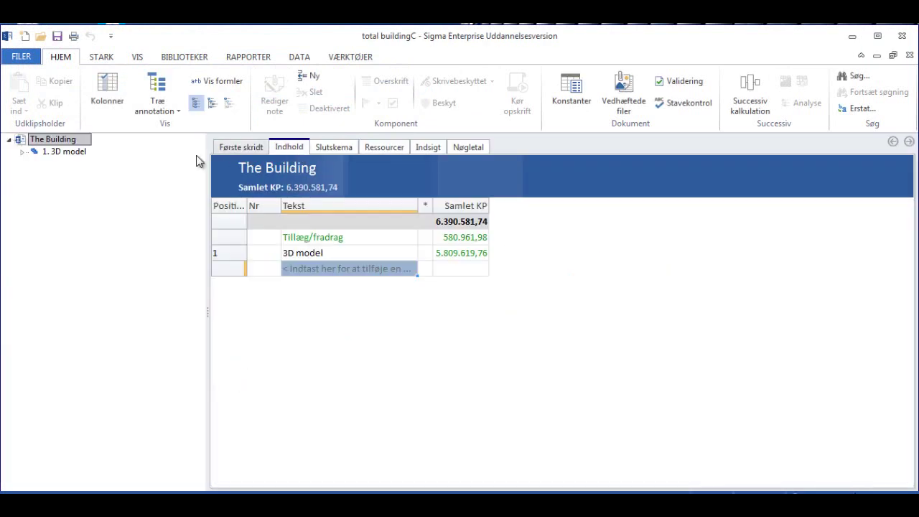
pyautogui.click(23, 151)
pyautogui.click(35, 163)
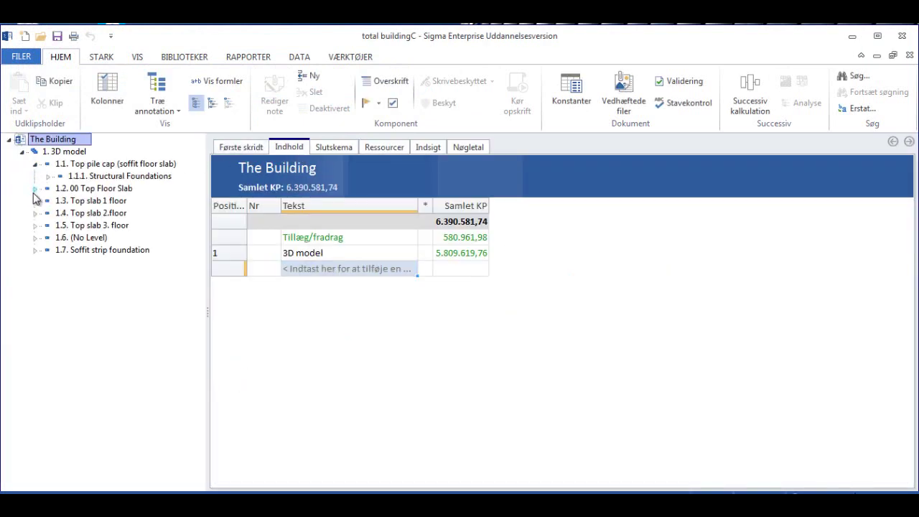
pyautogui.click(34, 188)
pyautogui.click(34, 225)
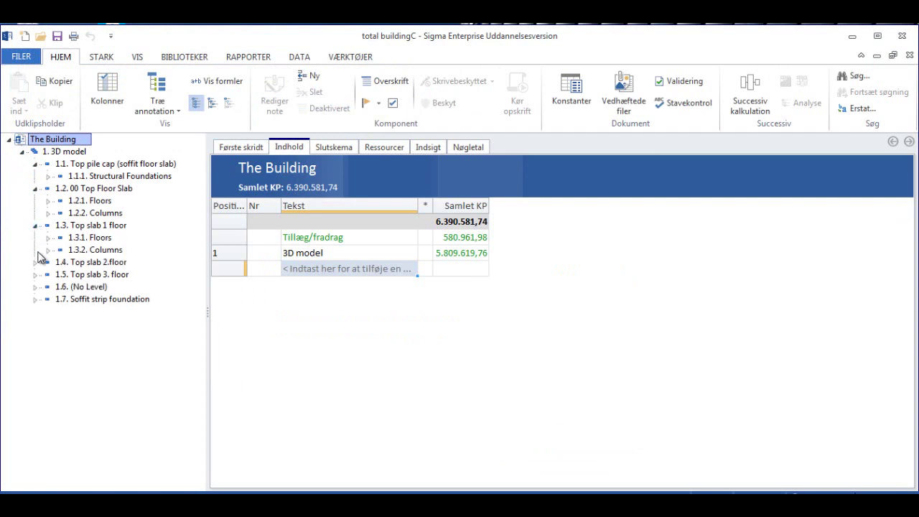
pyautogui.click(34, 262)
pyautogui.click(34, 300)
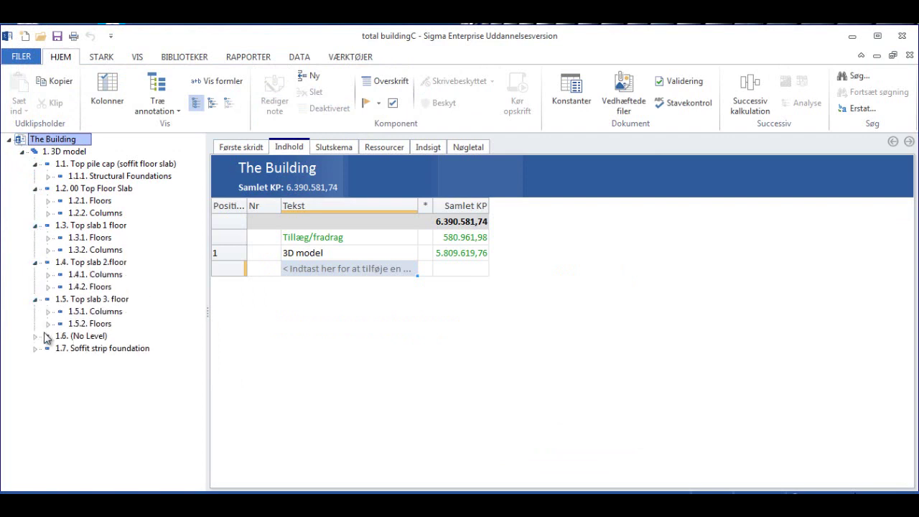
pyautogui.click(34, 335)
pyautogui.click(35, 360)
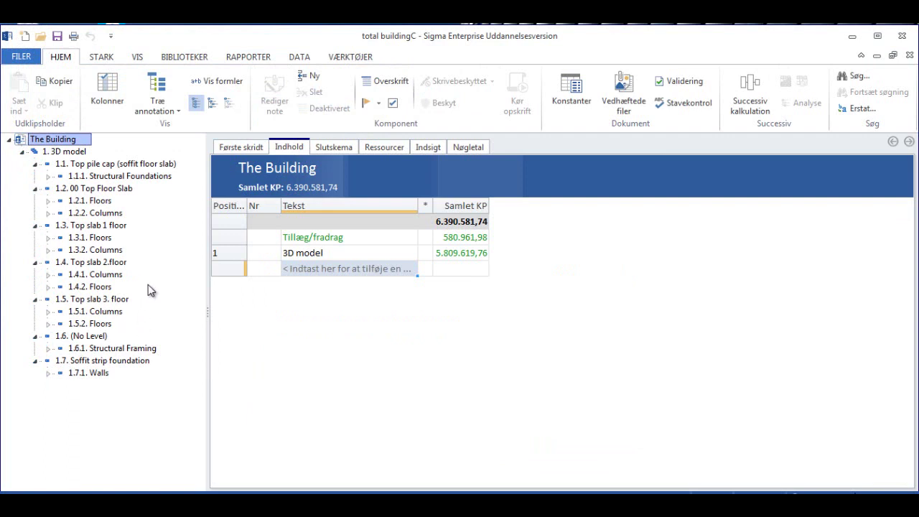
# Step: Start an export of the entire calculation structure to a new MS Project file with 3 levels
pyautogui.click(247, 61)
pyautogui.click(200, 61)
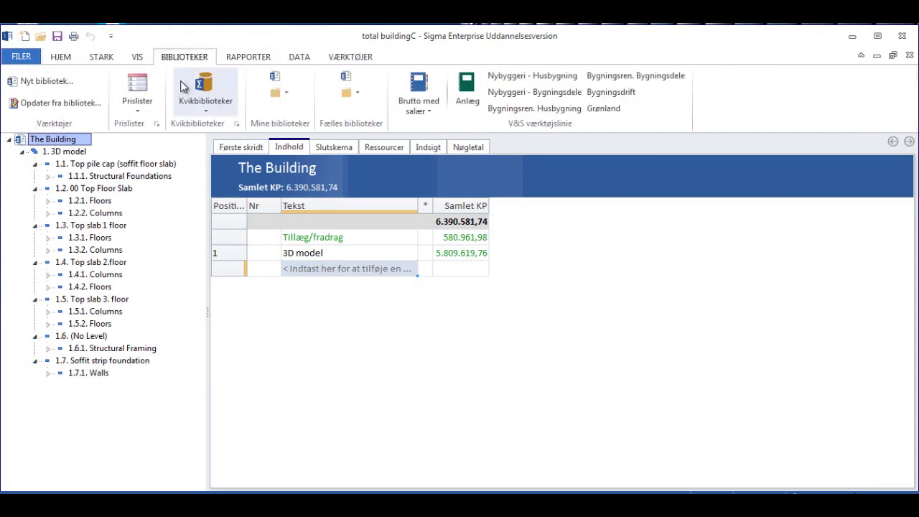
pyautogui.click(299, 61)
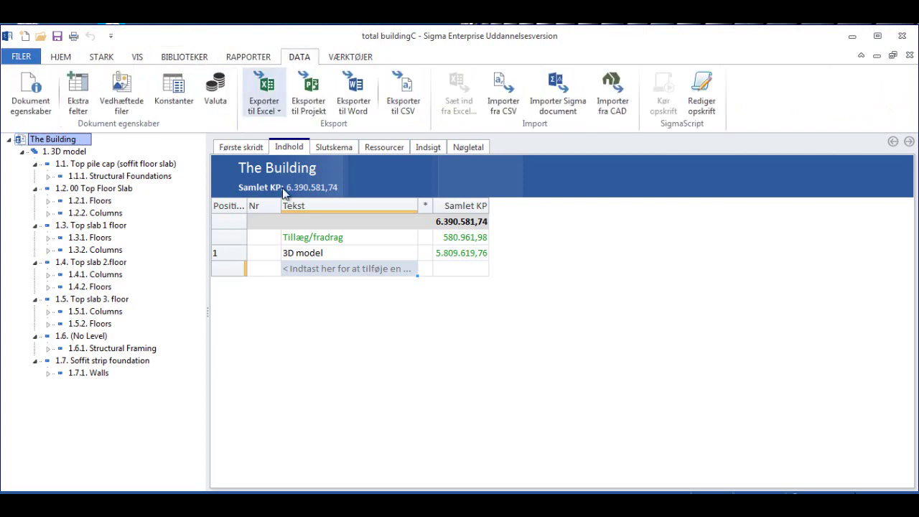
pyautogui.click(313, 108)
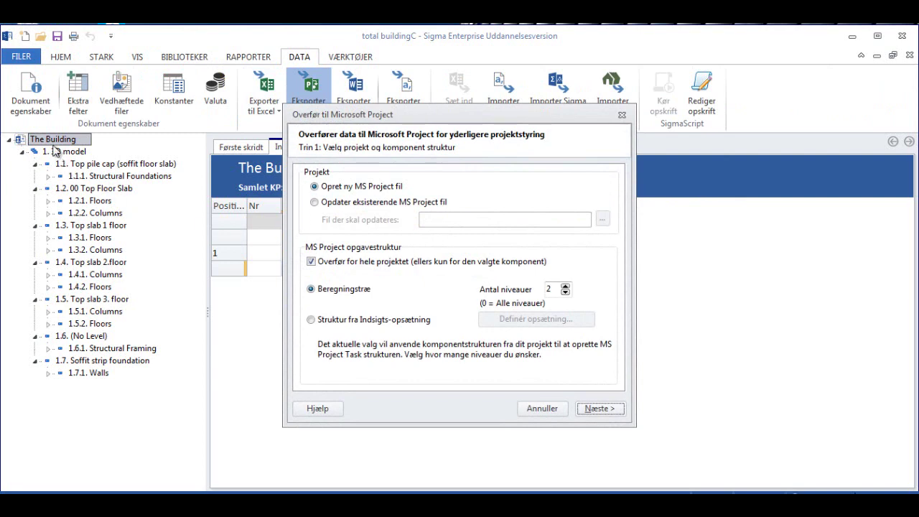
pyautogui.click(565, 286)
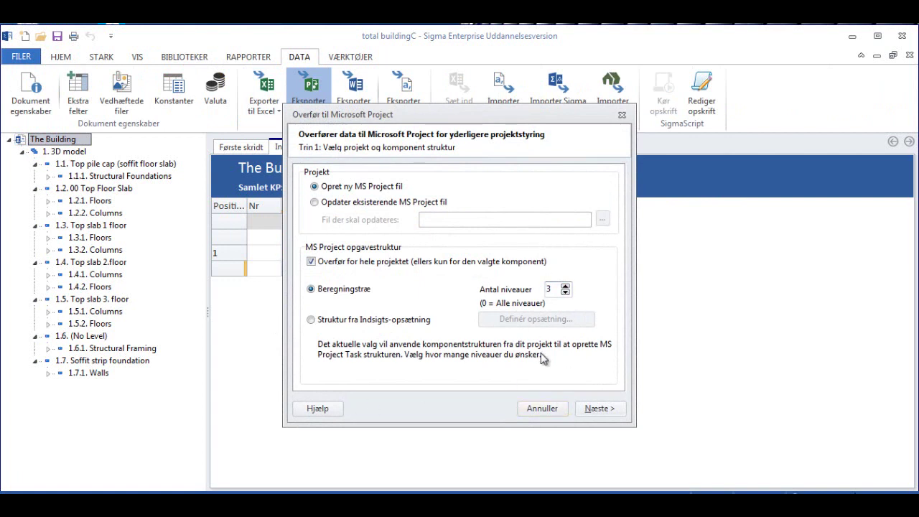
pyautogui.click(595, 409)
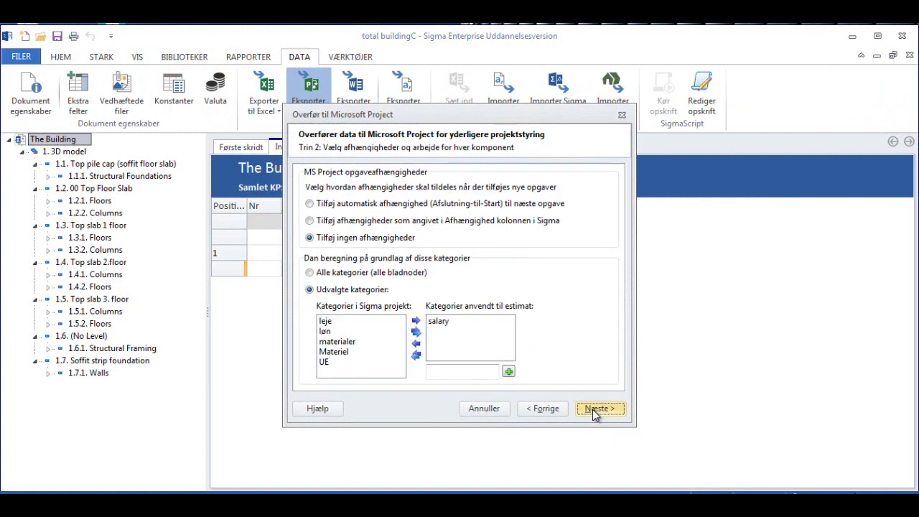
# Step: Clear the salary category from the estimate basis and use only løn for the task estimates
pyautogui.click(326, 333)
pyautogui.click(416, 321)
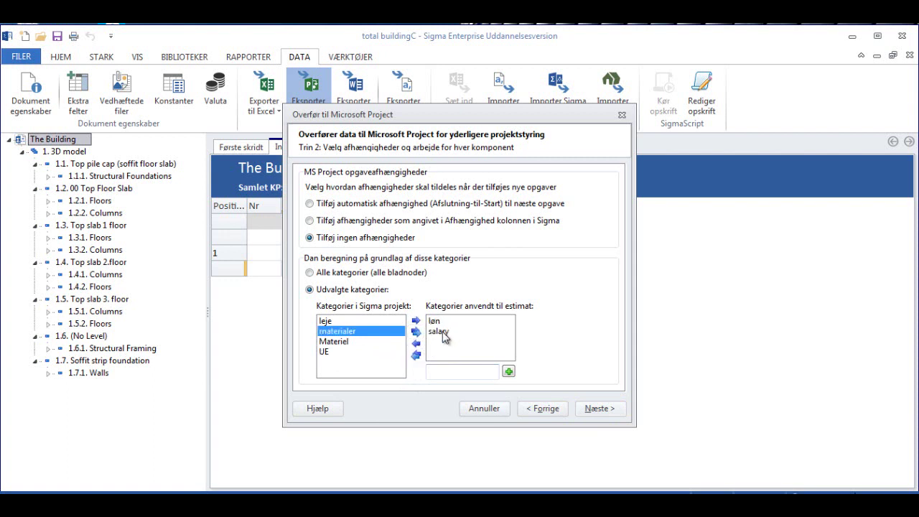
pyautogui.click(443, 332)
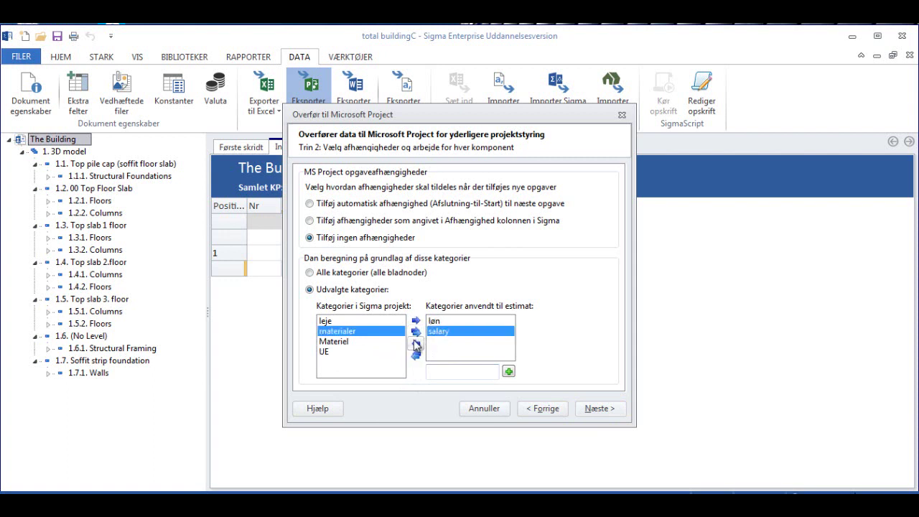
pyautogui.click(416, 356)
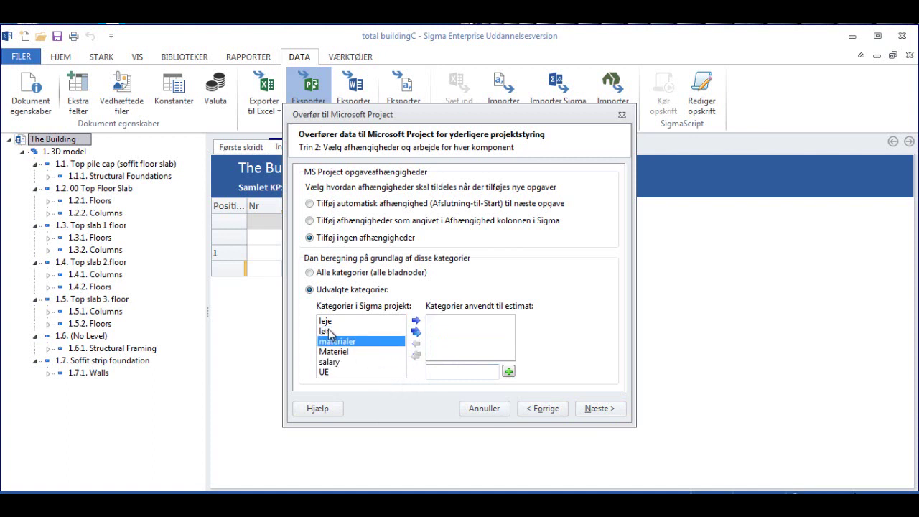
pyautogui.click(329, 331)
pyautogui.click(416, 322)
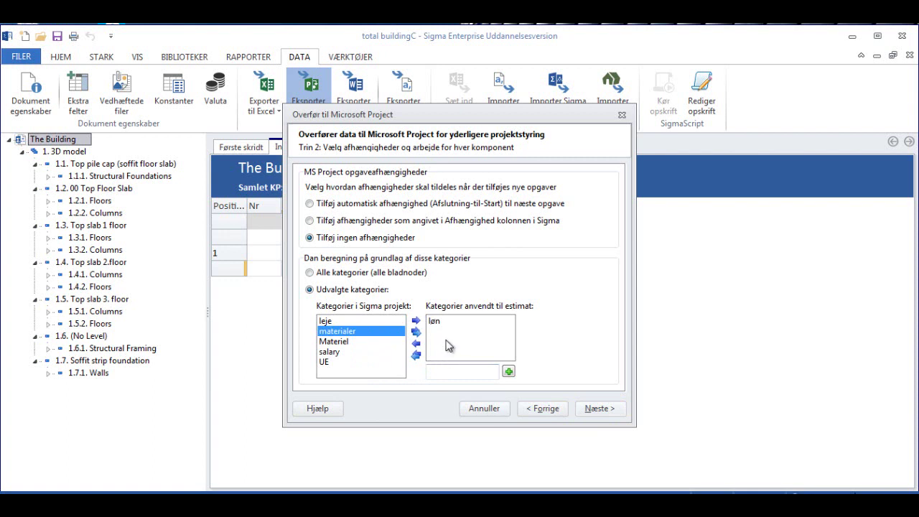
# Step: Export the calculation with Sigma's sales price assigned to the fixed costs, and switch to the new plan in Microsoft Project
pyautogui.click(600, 408)
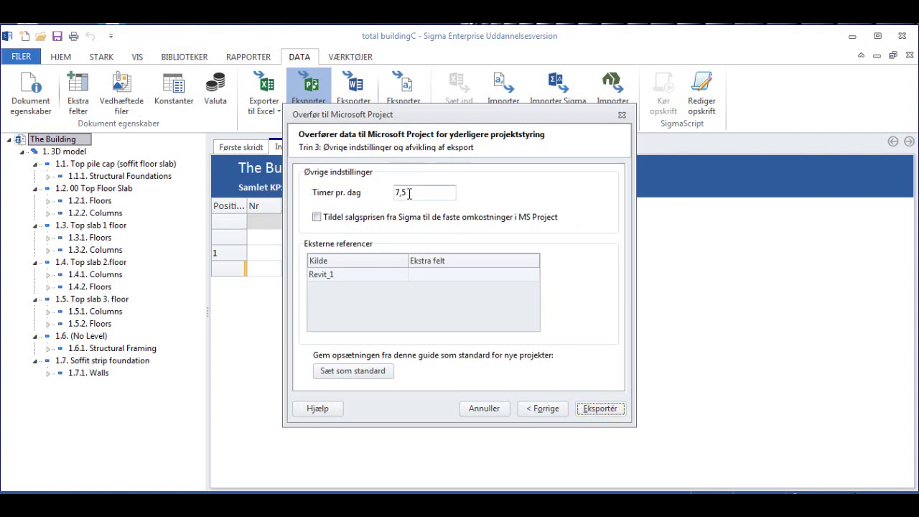
pyautogui.click(317, 218)
pyautogui.click(589, 411)
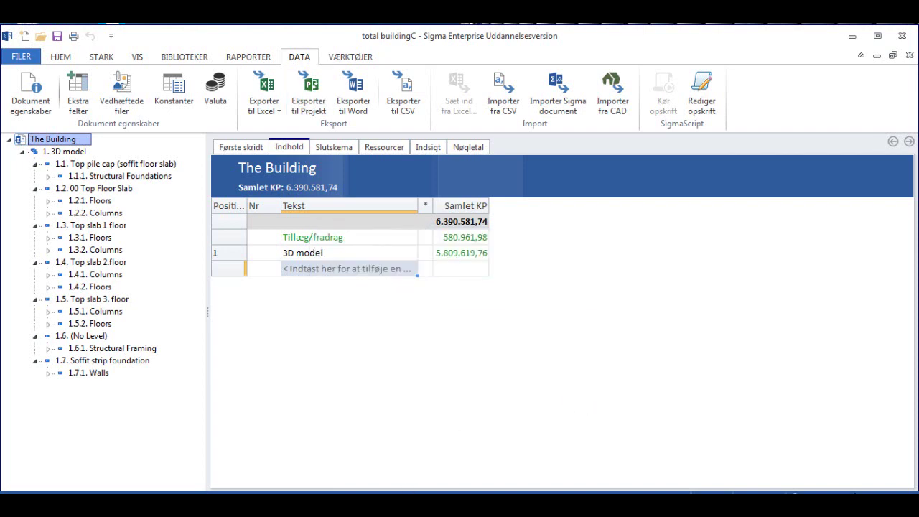
pyautogui.click(348, 492)
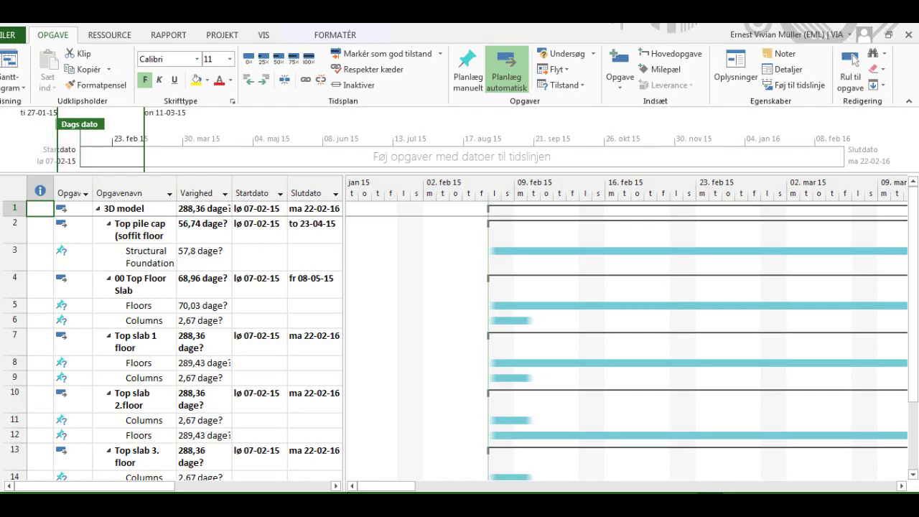
# Step: Set every task in the exported plan to automatic scheduling
pyautogui.scroll(-2, 338, 331)
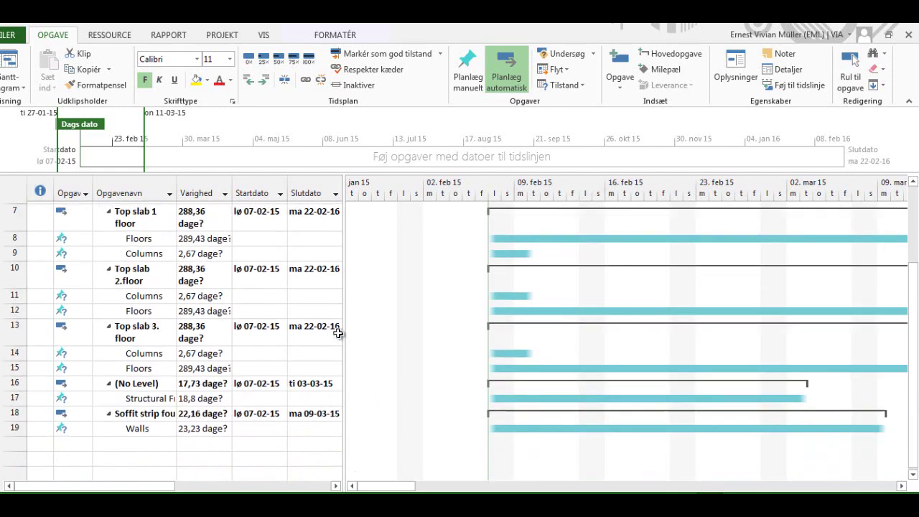
pyautogui.scroll(3, 336, 332)
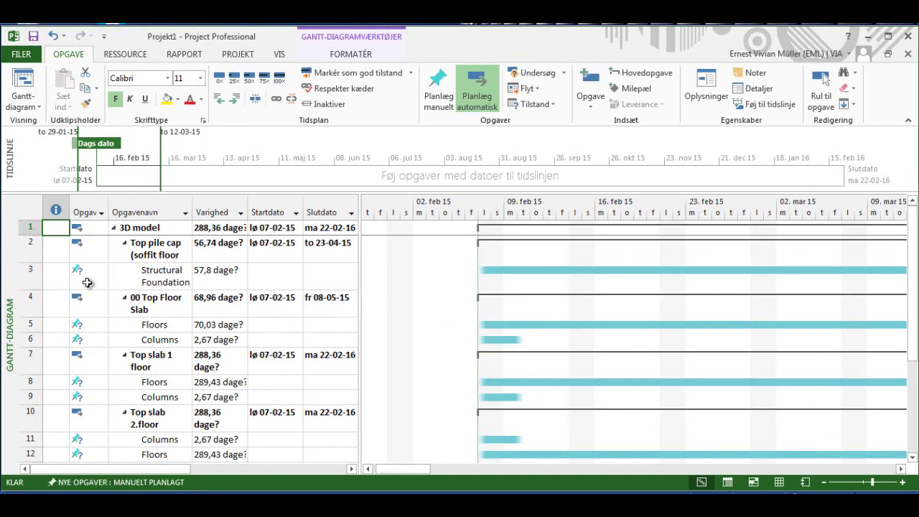
pyautogui.click(28, 212)
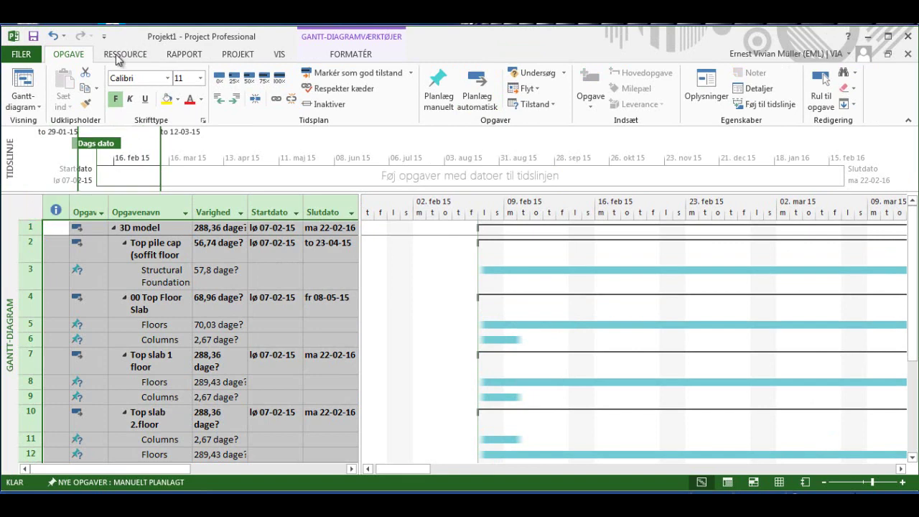
pyautogui.click(483, 101)
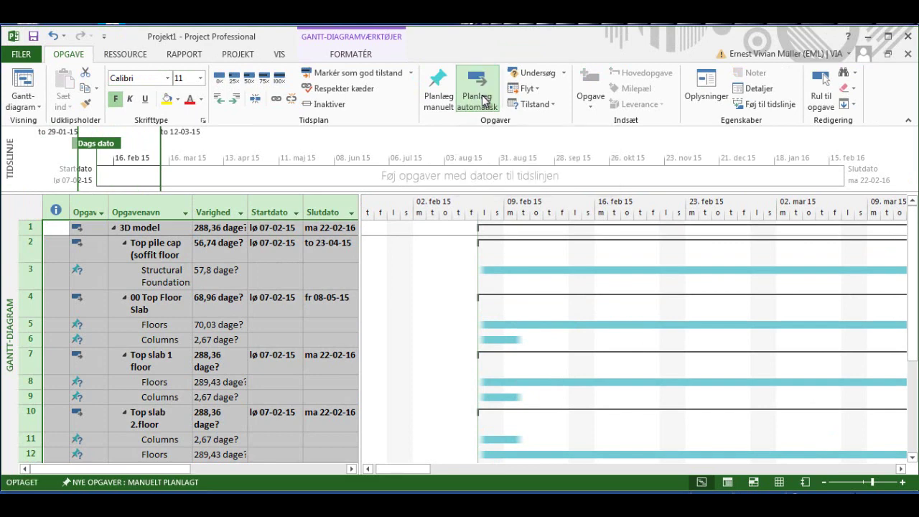
pyautogui.scroll(-3, 532, 269)
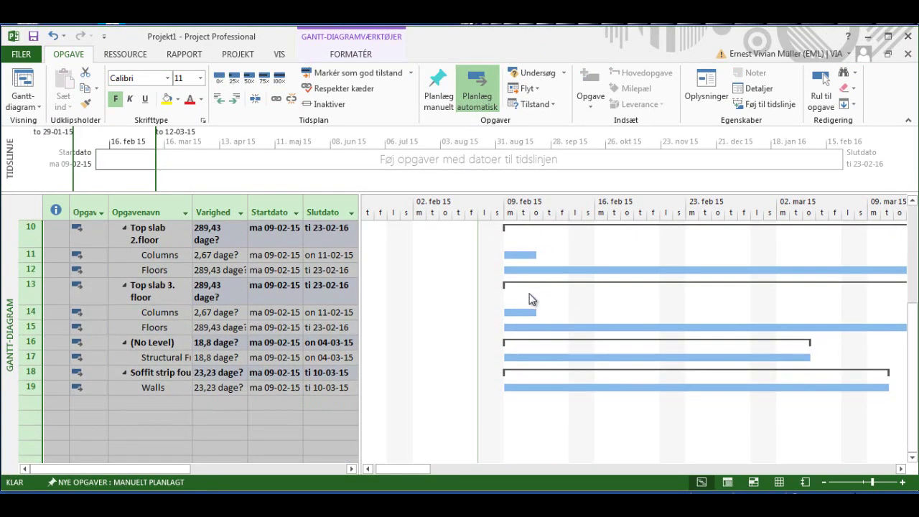
pyautogui.scroll(3, 528, 291)
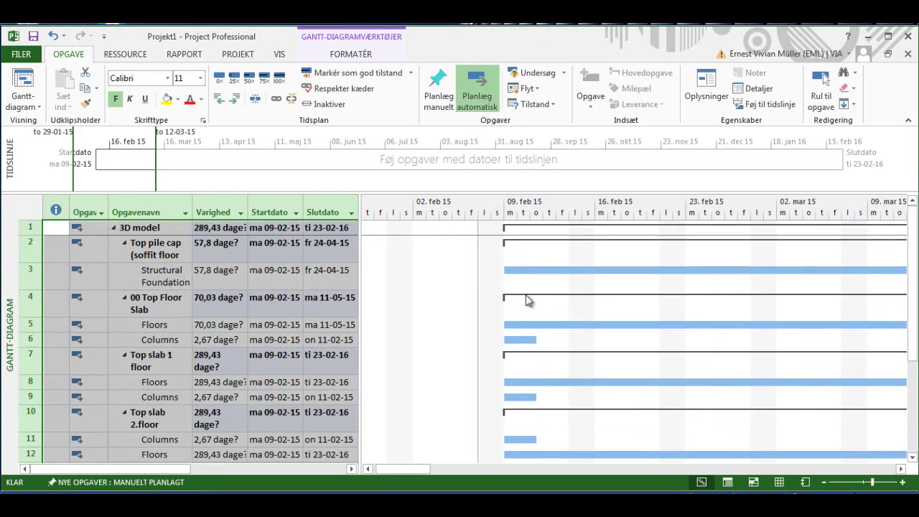
# Step: Insert an Arbejde column before Startdato and widen it enough to show the full hours
pyautogui.click(262, 206)
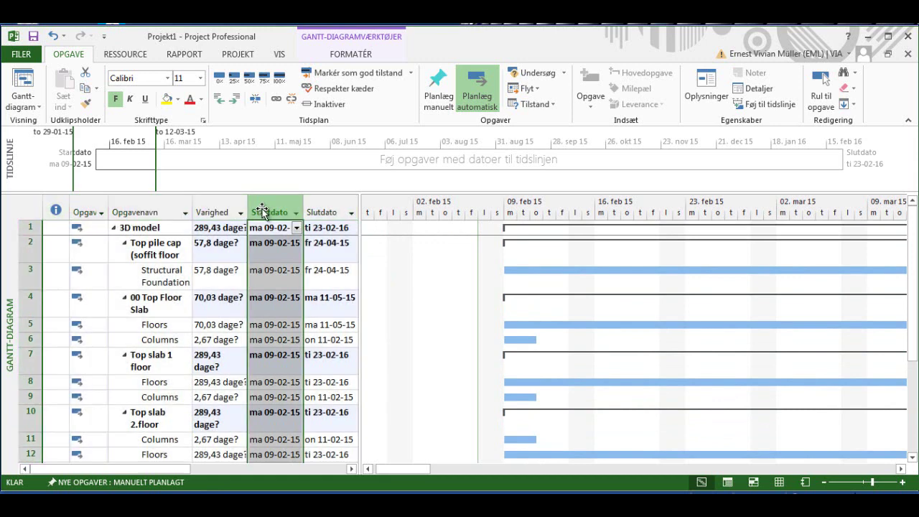
pyautogui.rightClick(261, 210)
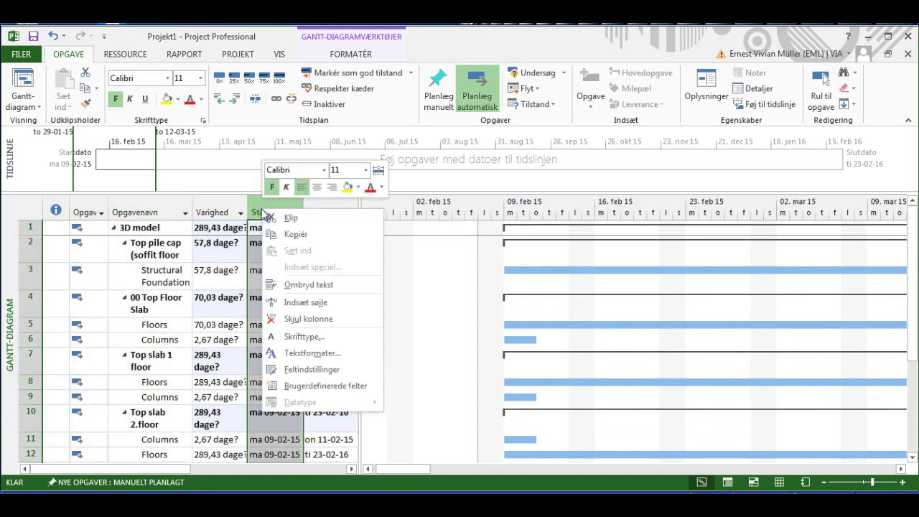
pyautogui.click(305, 303)
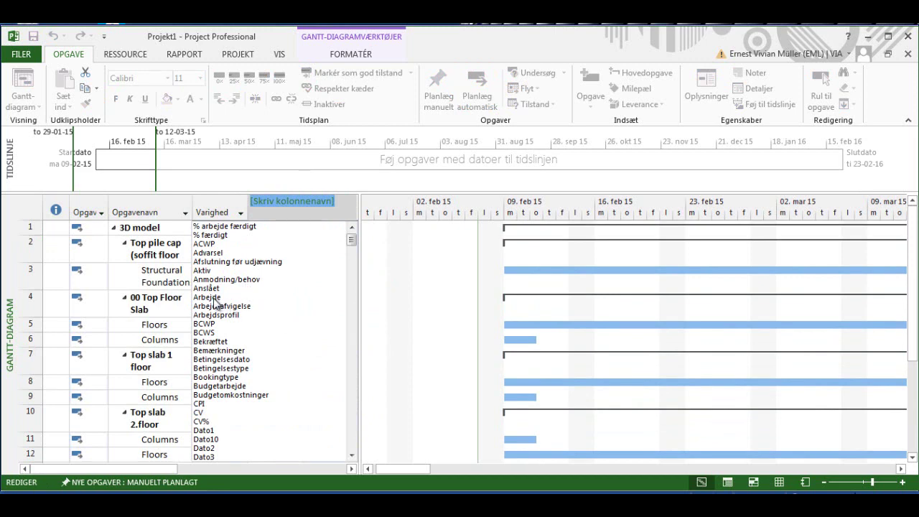
pyautogui.click(214, 298)
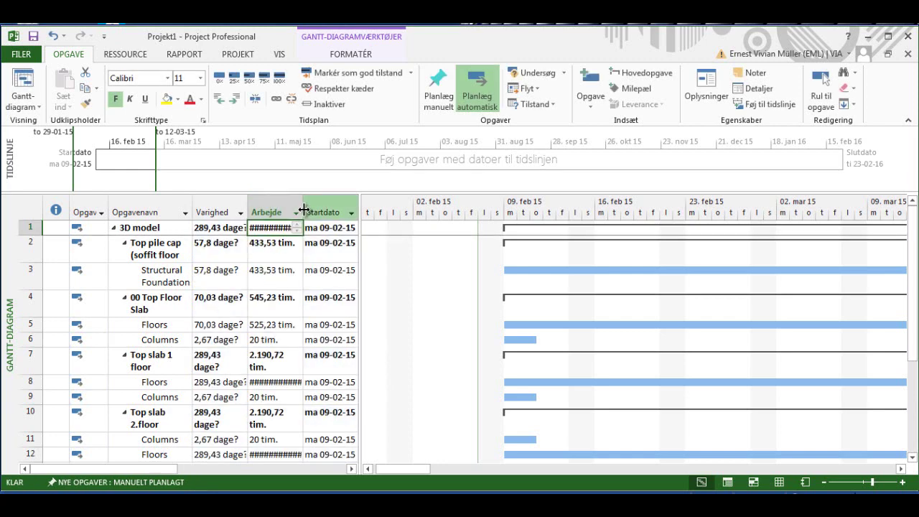
pyautogui.moveTo(304, 208); pyautogui.dragTo(311, 208)
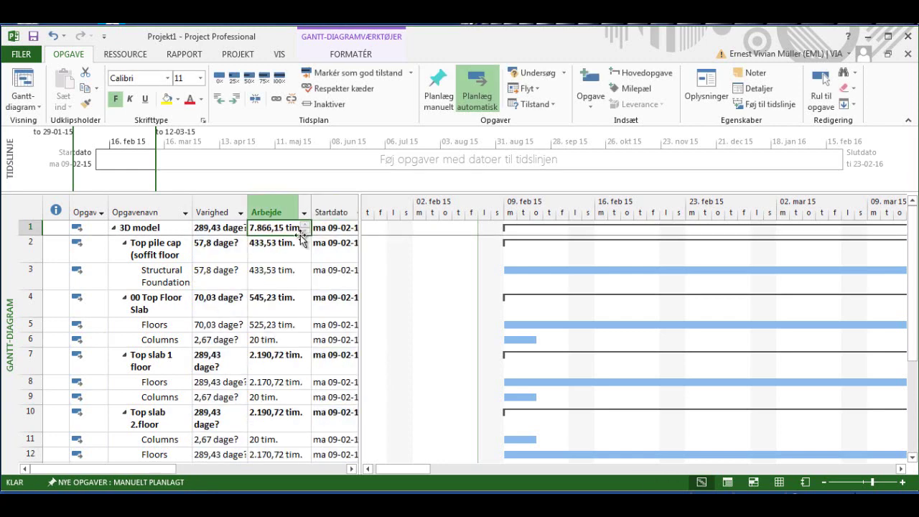
# Step: Check the duration of Floors under 00 Top Floor Slab by dividing 525,23 by 7,5 in the Windows calculator, and close it
pyautogui.click(280, 328)
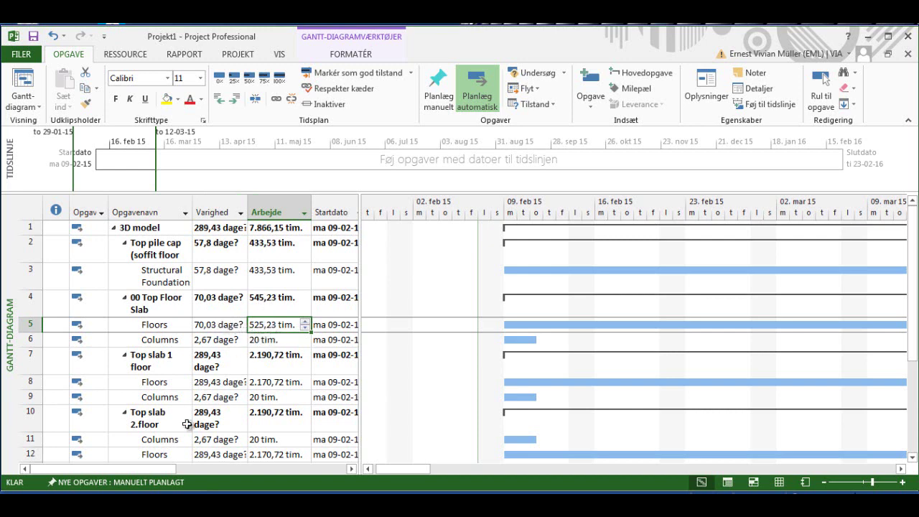
pyautogui.press('super')
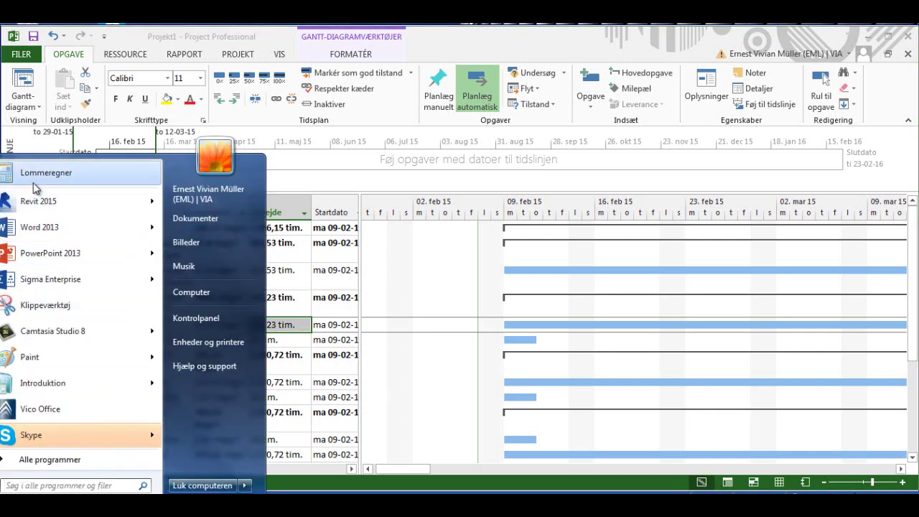
pyautogui.click(36, 185)
pyautogui.moveTo(495, 275); pyautogui.dragTo(416, 199)
pyautogui.click(390, 341)
pyautogui.click(391, 363)
pyautogui.click(391, 341)
pyautogui.click(417, 385)
pyautogui.click(390, 363)
pyautogui.click(417, 363)
pyautogui.click(445, 319)
pyautogui.click(365, 319)
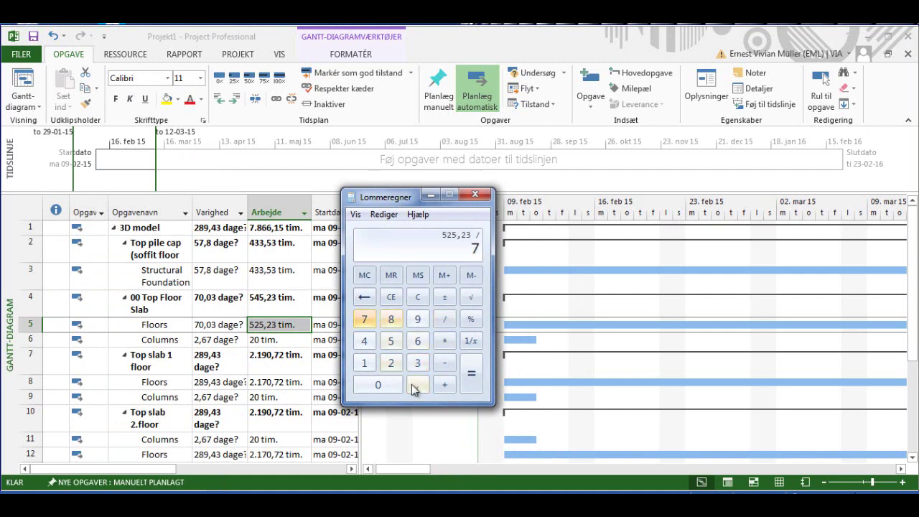
pyautogui.click(417, 385)
pyautogui.click(392, 342)
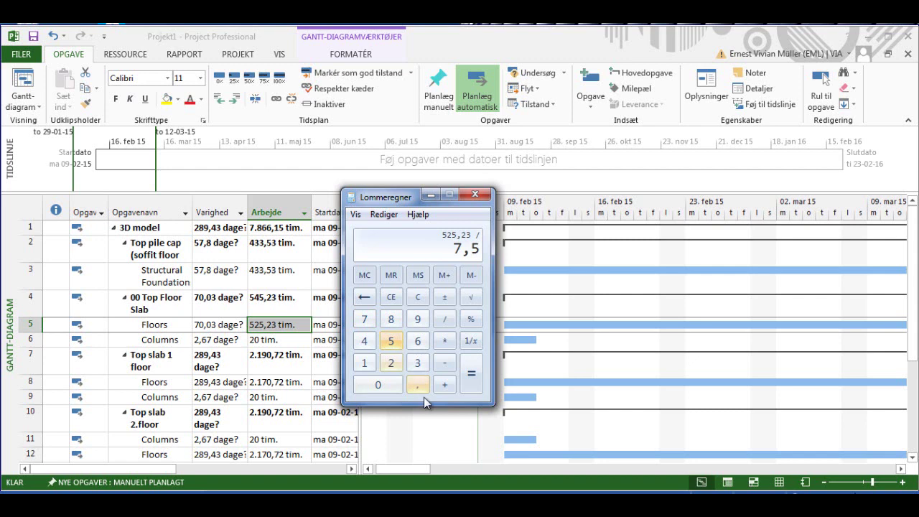
pyautogui.click(468, 385)
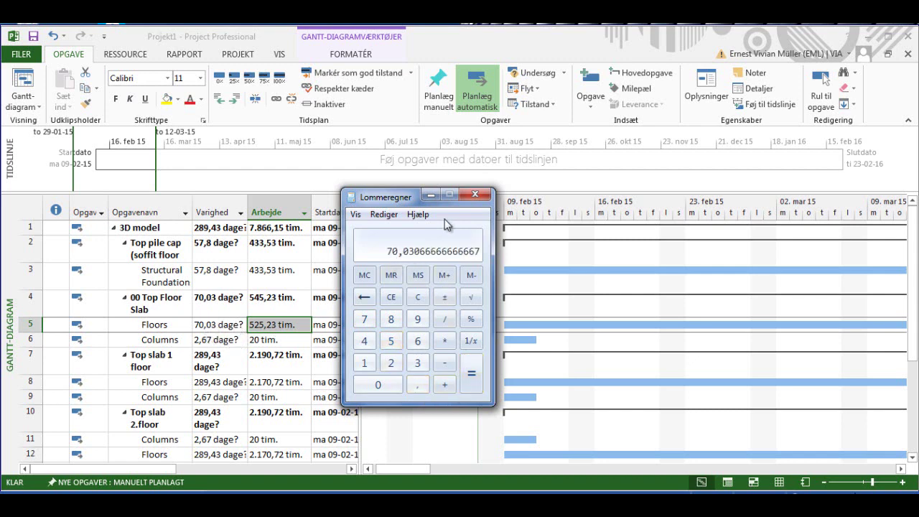
pyautogui.click(475, 195)
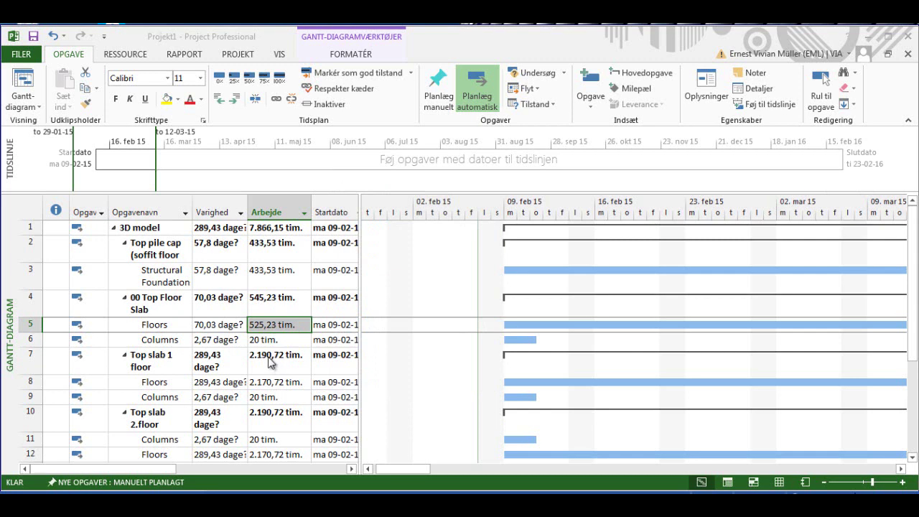
# Step: Fit the Opgavenavn column to its task names and widen the task table to show more of the Arbejde column
pyautogui.click(824, 482)
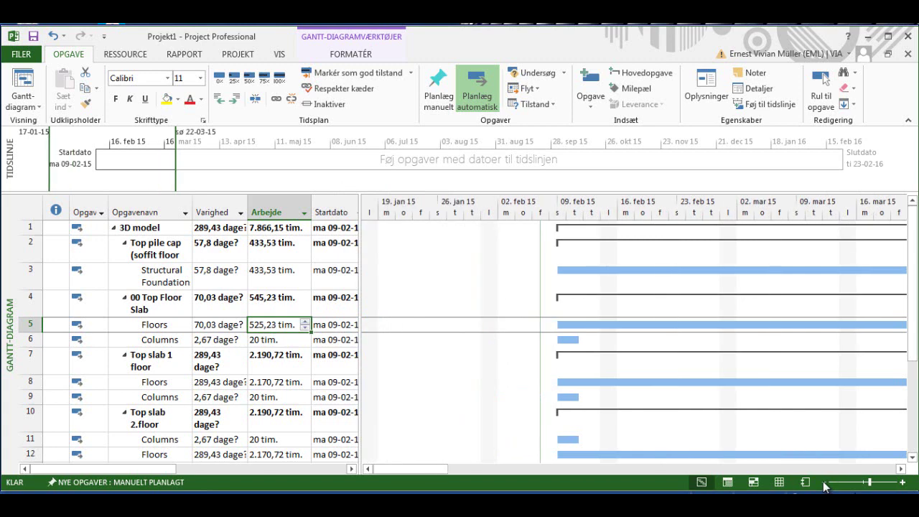
pyautogui.click(824, 483)
pyautogui.moveTo(901, 469); pyautogui.dragTo(901, 469)
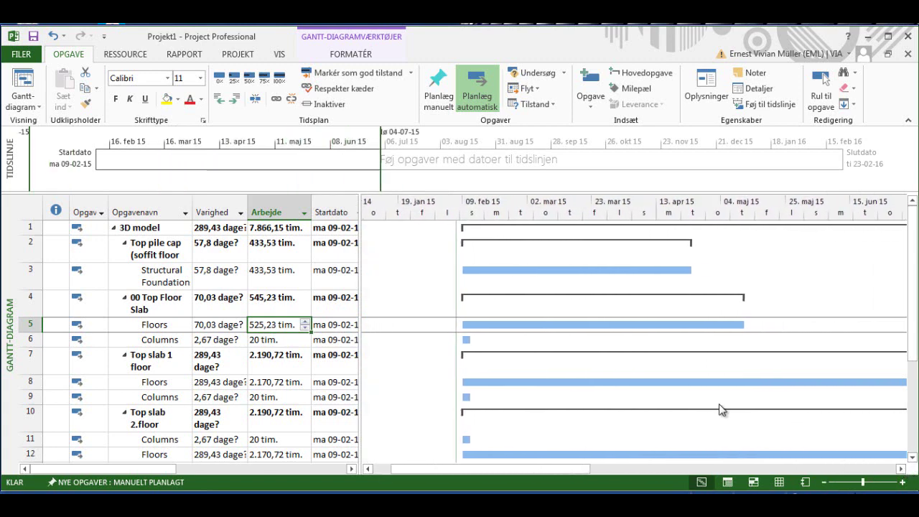
pyautogui.click(202, 284)
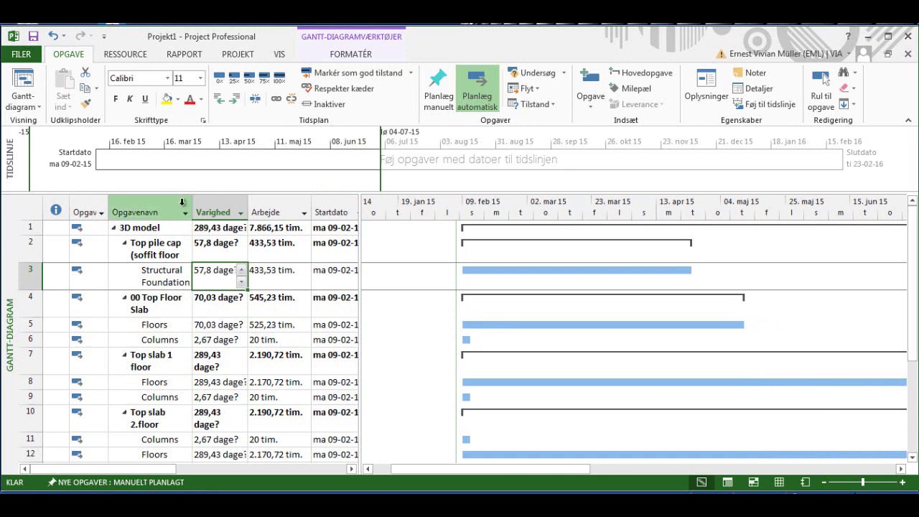
pyautogui.doubleClick(193, 209)
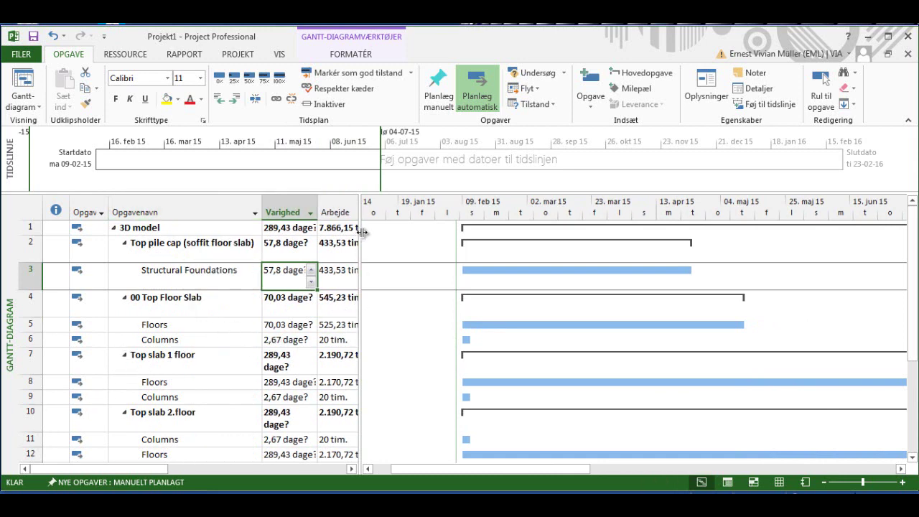
pyautogui.moveTo(361, 262); pyautogui.dragTo(372, 263)
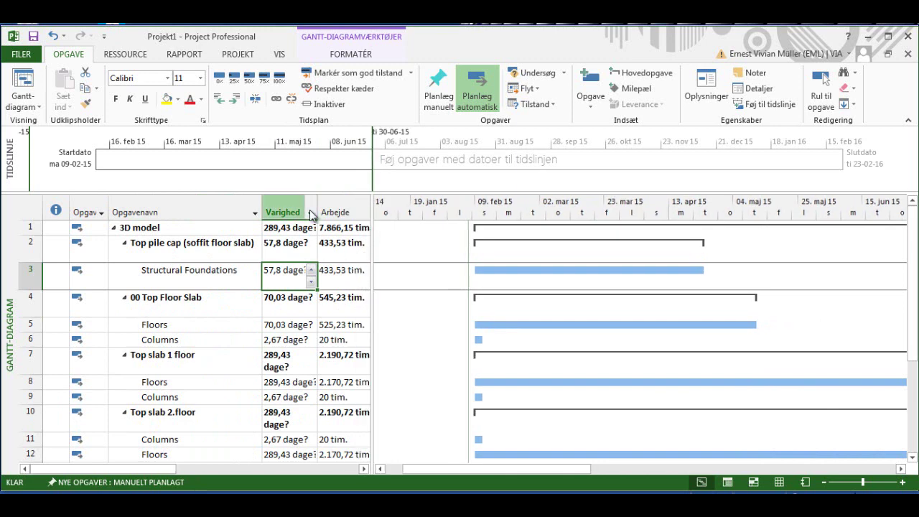
# Step: Replace the timeline with the task details form and choose Fast arbejde as the task type for Structural Foundations
pyautogui.click(279, 55)
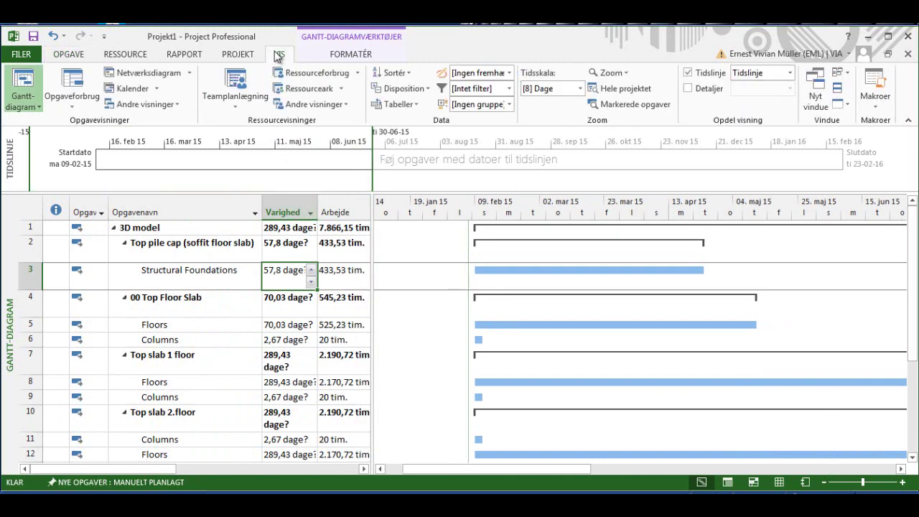
pyautogui.click(688, 88)
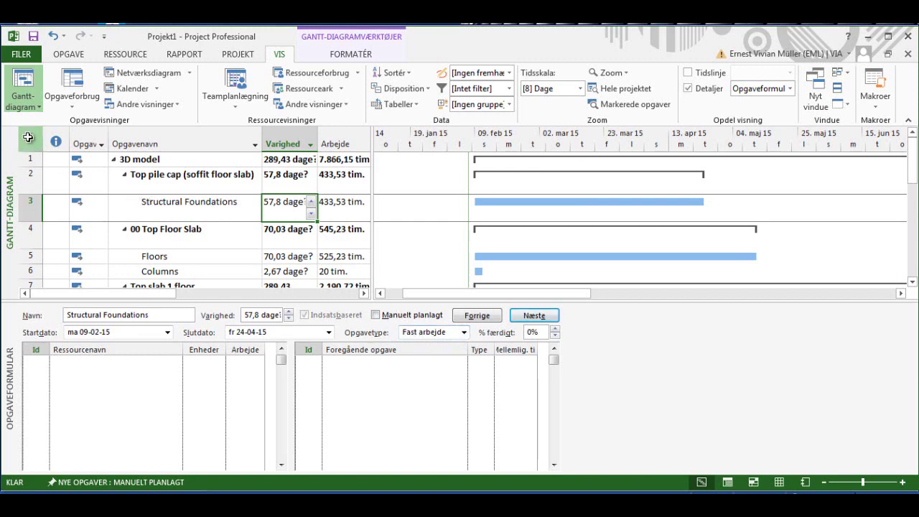
pyautogui.click(464, 332)
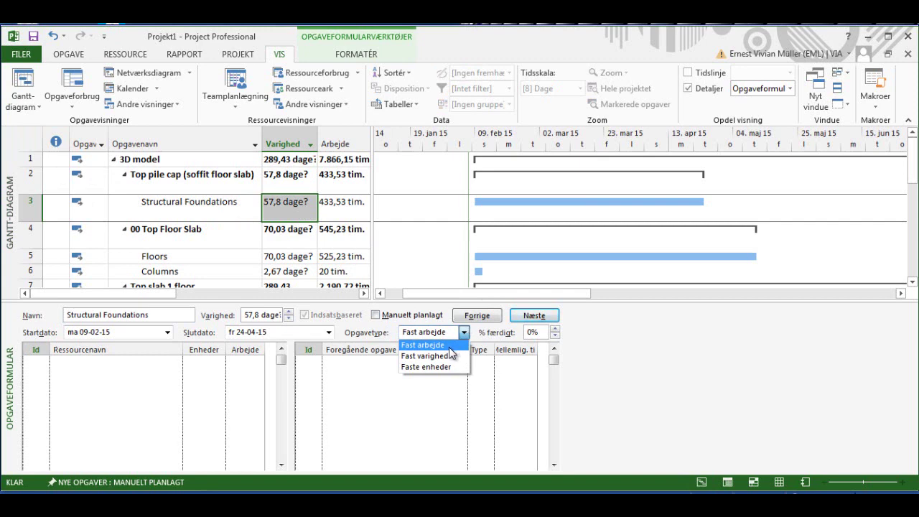
pyautogui.click(450, 346)
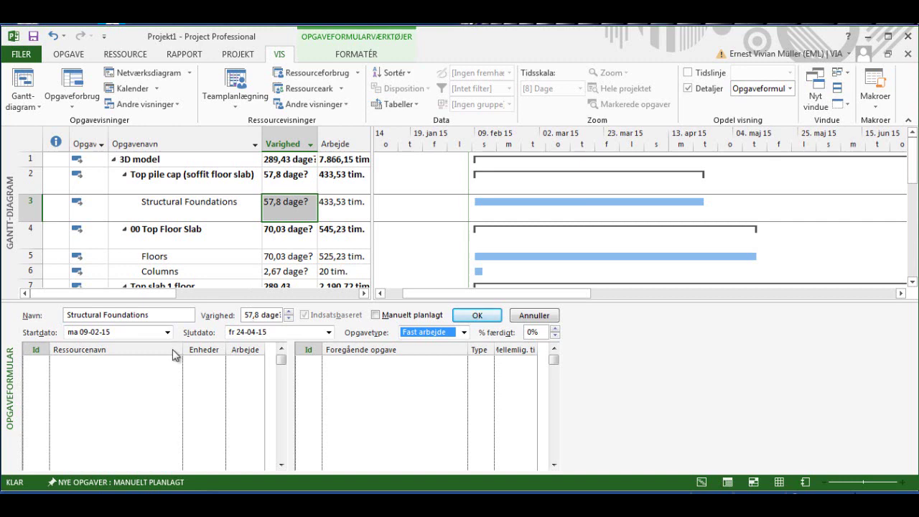
# Step: Assign a resource named Concreter with 1 unit to the Structural Foundations task
pyautogui.click(166, 362)
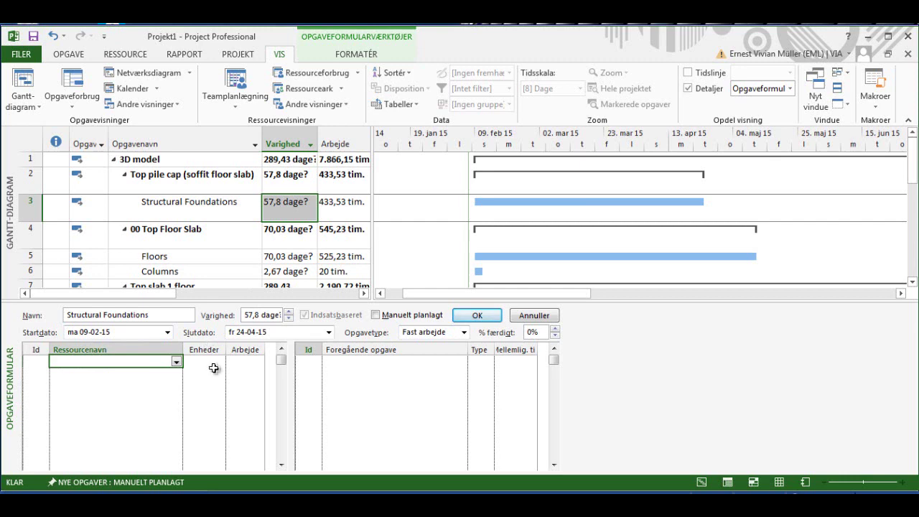
pyautogui.write('Concr')
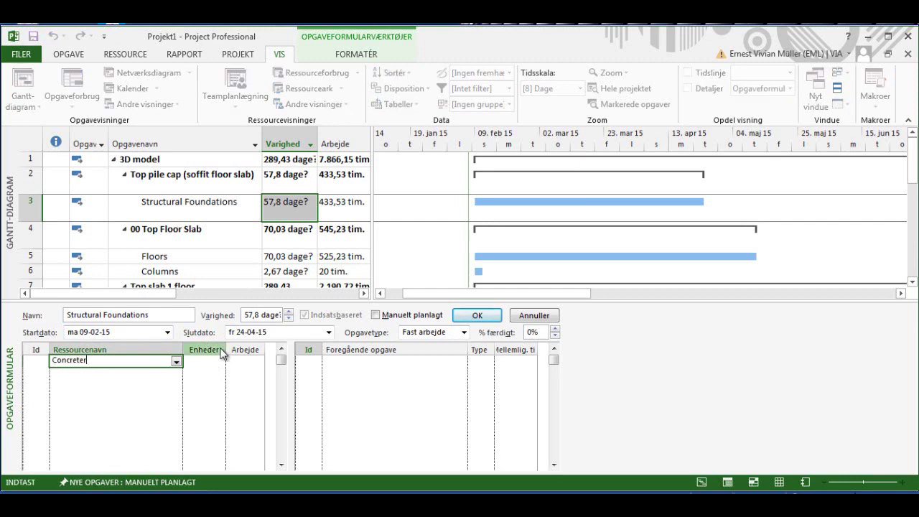
pyautogui.write('eter')
pyautogui.click(212, 362)
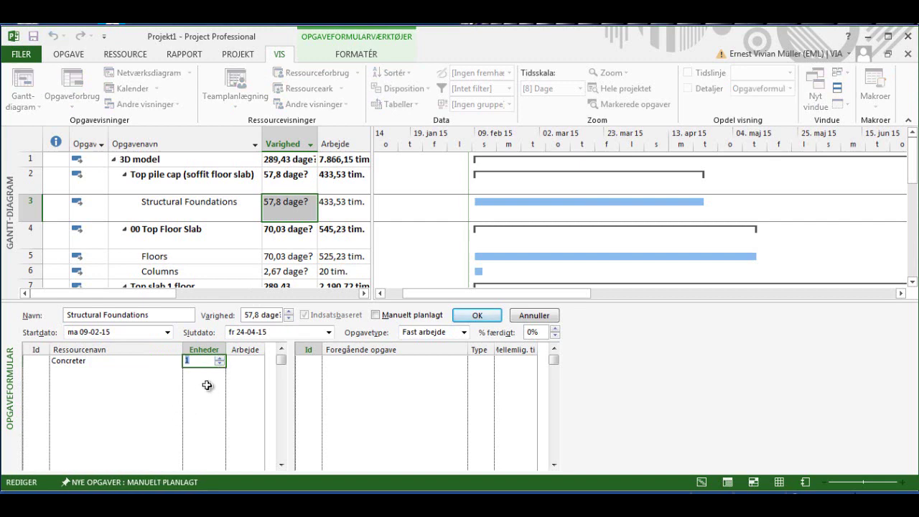
pyautogui.click(205, 385)
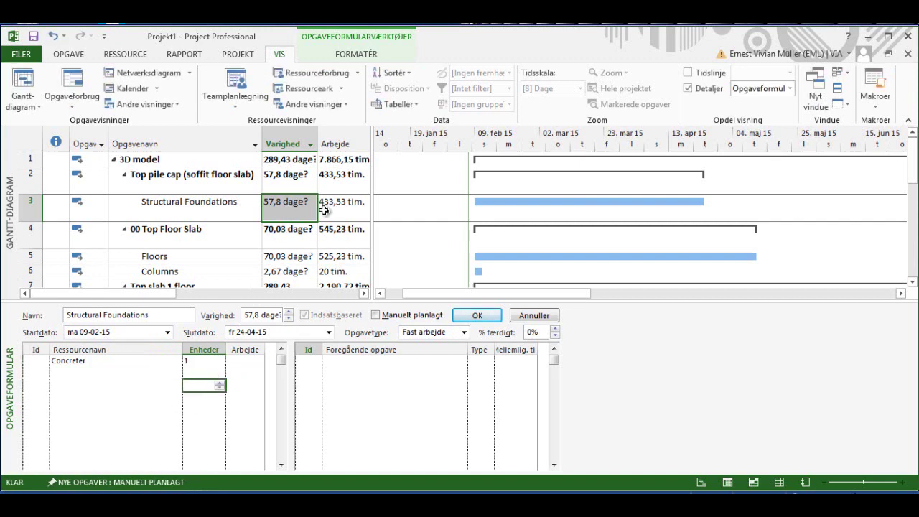
pyautogui.click(480, 315)
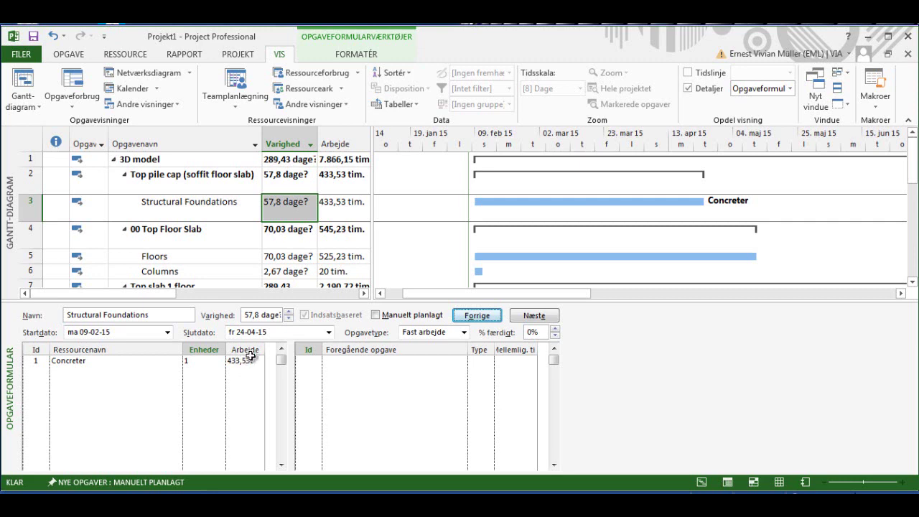
# Step: Set the Concreter units on the Structural Foundations task to 2
pyautogui.click(205, 360)
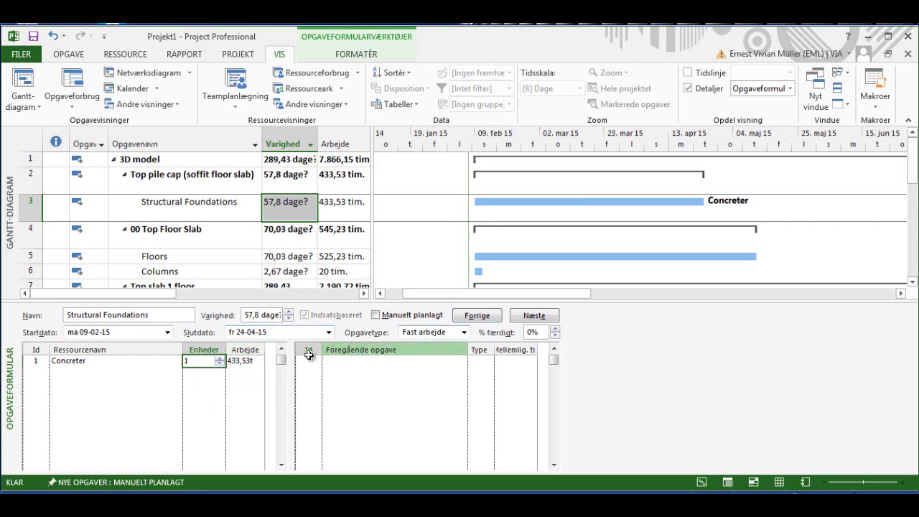
pyautogui.click(219, 361)
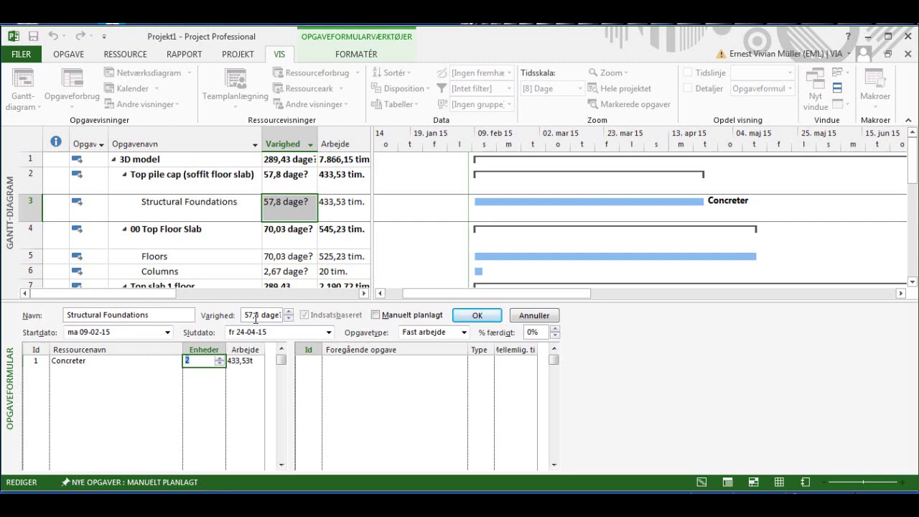
pyautogui.click(477, 317)
pyautogui.click(486, 321)
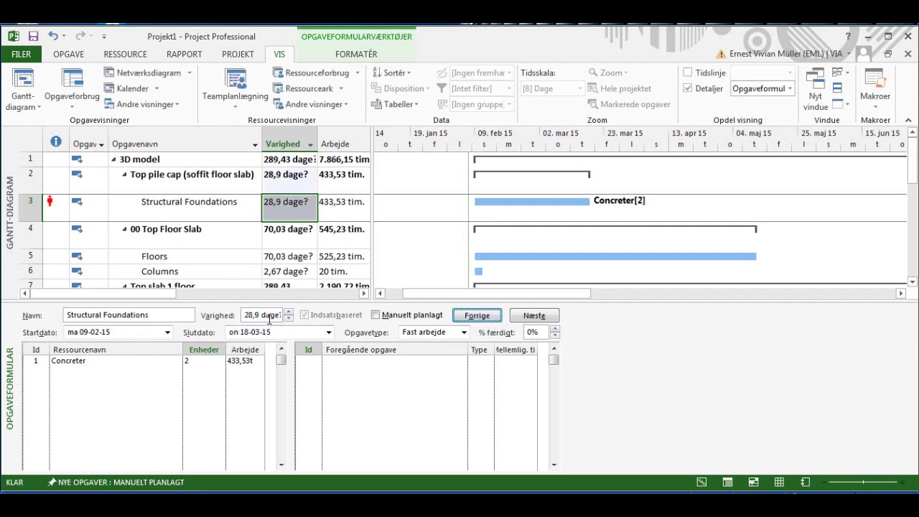
# Step: Set the Concreter units on the Structural Foundations task to 3
pyautogui.click(205, 360)
pyautogui.click(219, 359)
pyautogui.click(219, 358)
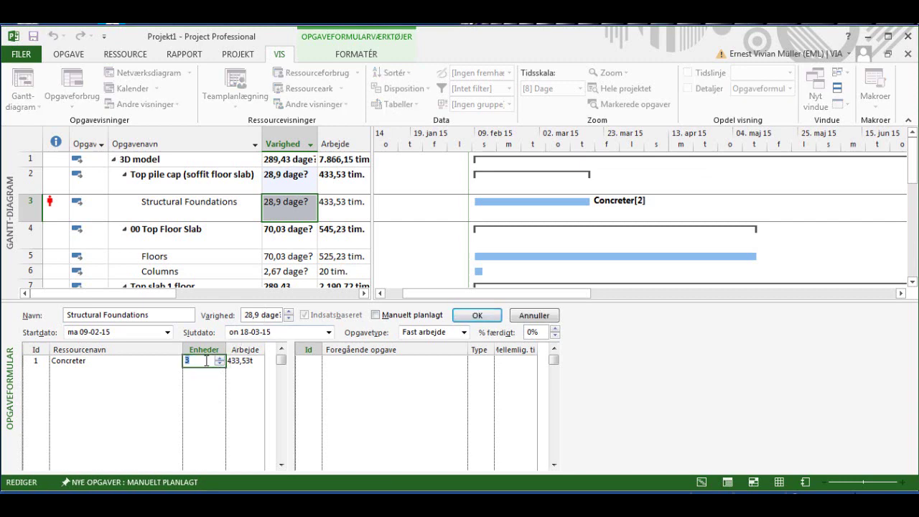
pyautogui.click(470, 317)
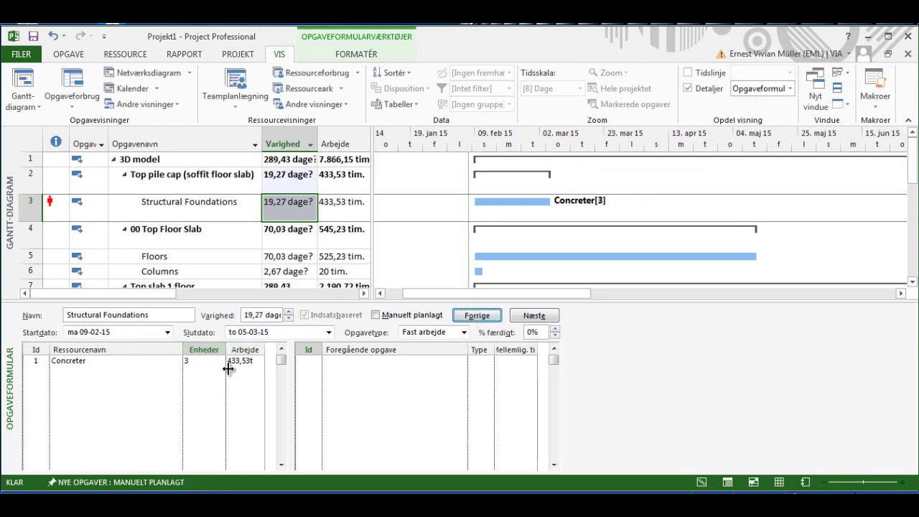
pyautogui.click(398, 358)
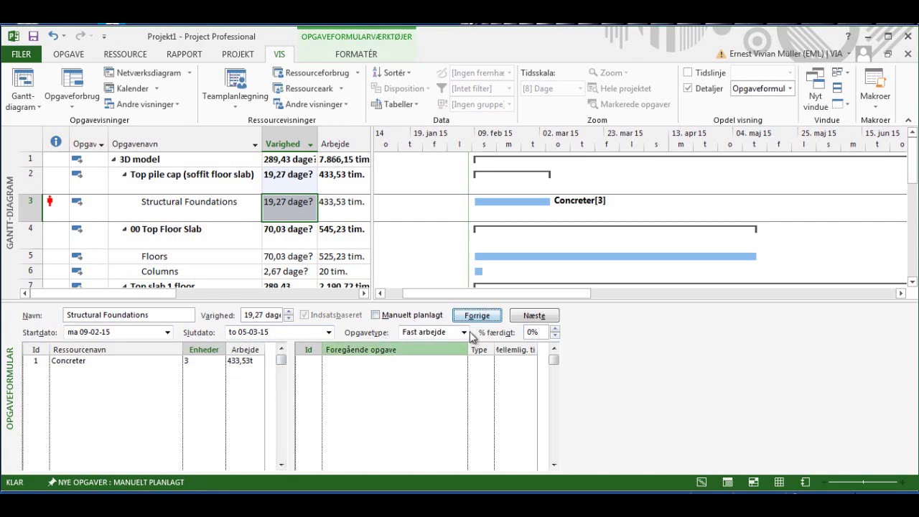
# Step: Add a resource named Apprentice with 1 unit and 0 hours of work to the Structural Foundations task
pyautogui.click(138, 373)
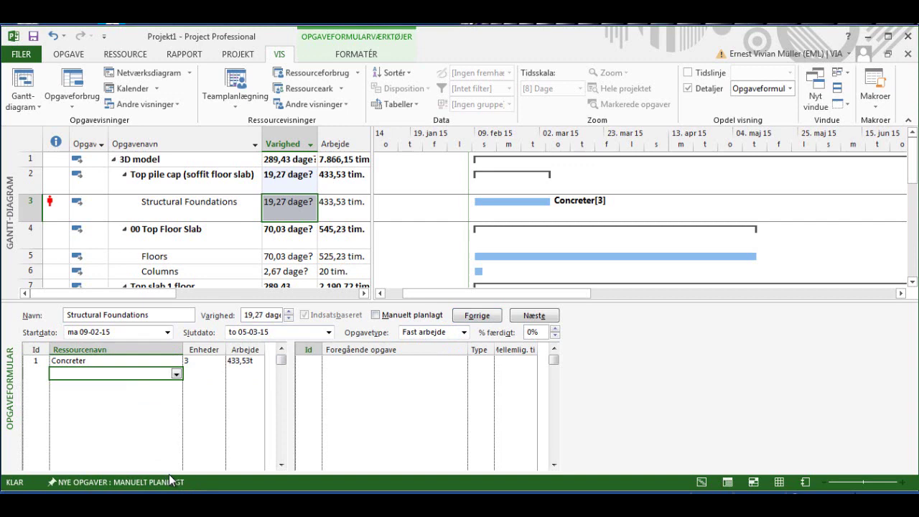
pyautogui.write('A')
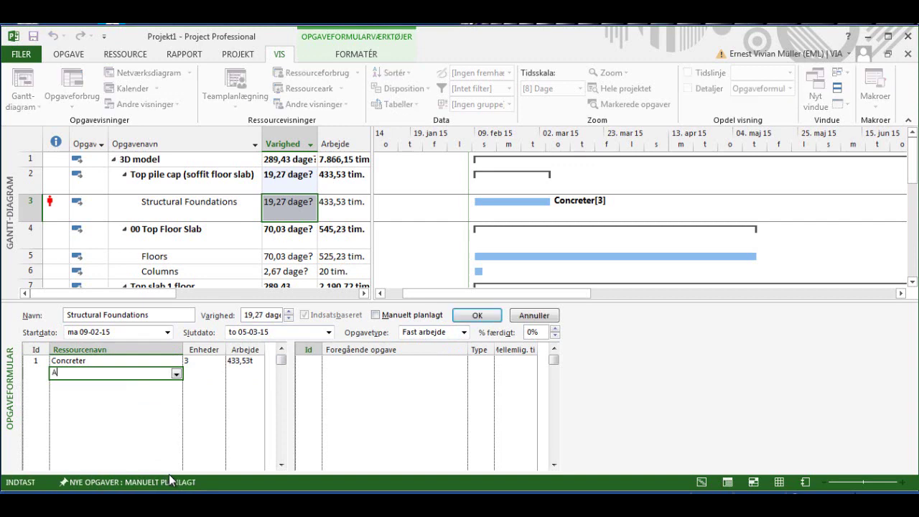
pyautogui.write('pprentice')
pyautogui.click(216, 374)
pyautogui.click(216, 374)
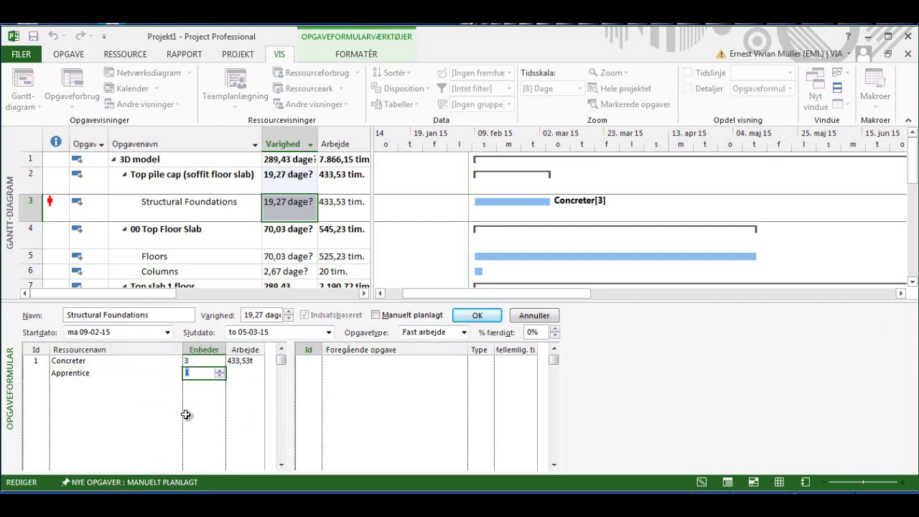
pyautogui.click(249, 373)
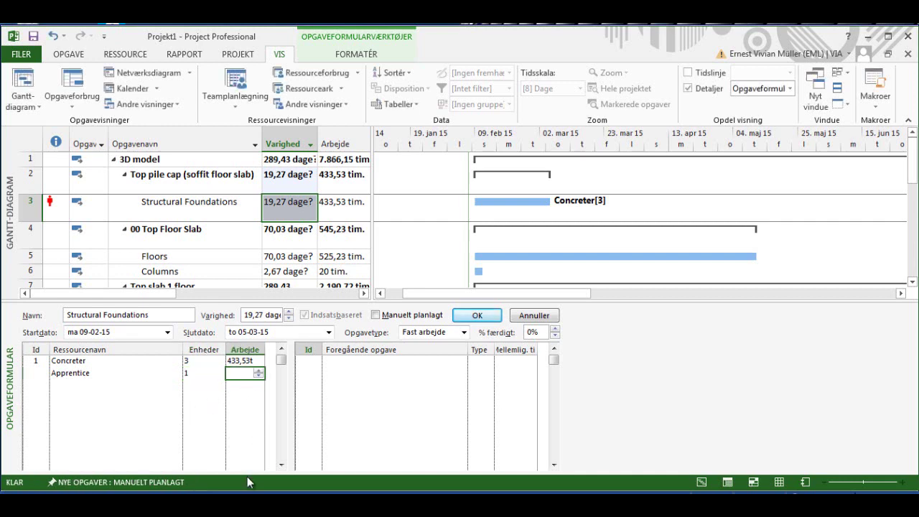
pyautogui.write('0')
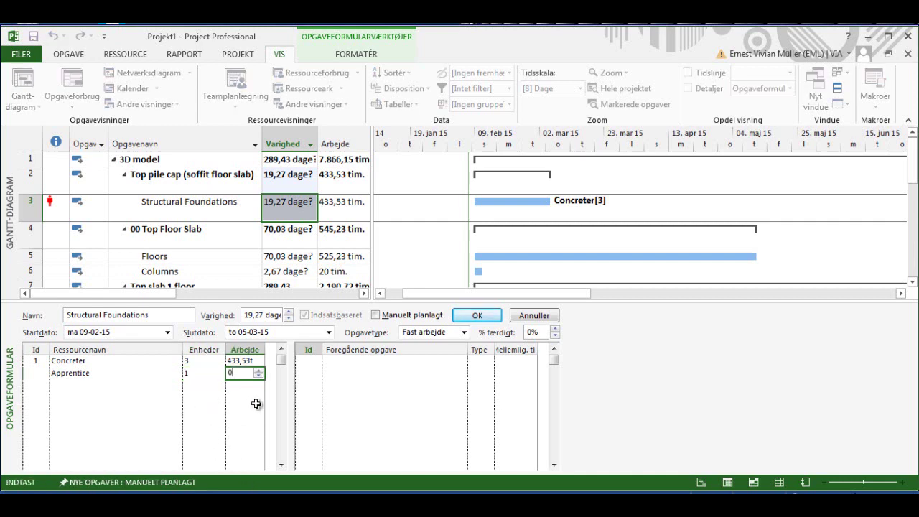
pyautogui.press('Return')
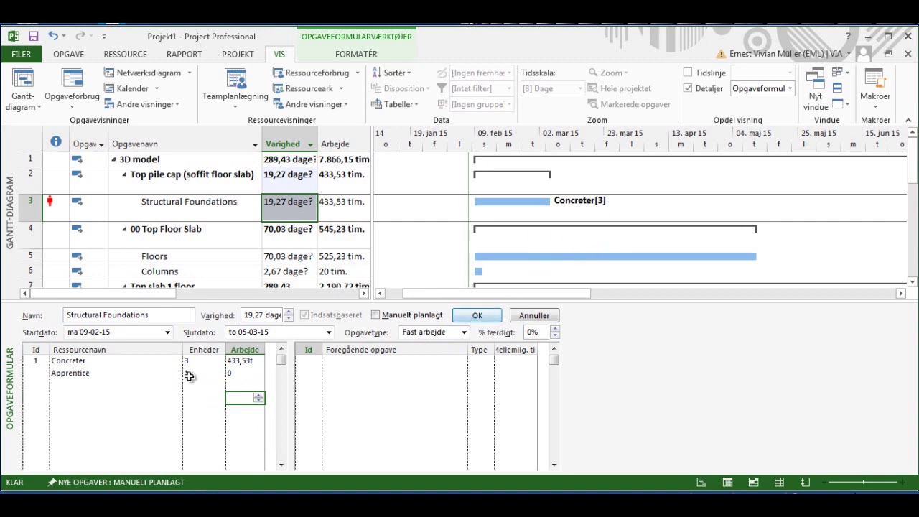
pyautogui.click(474, 318)
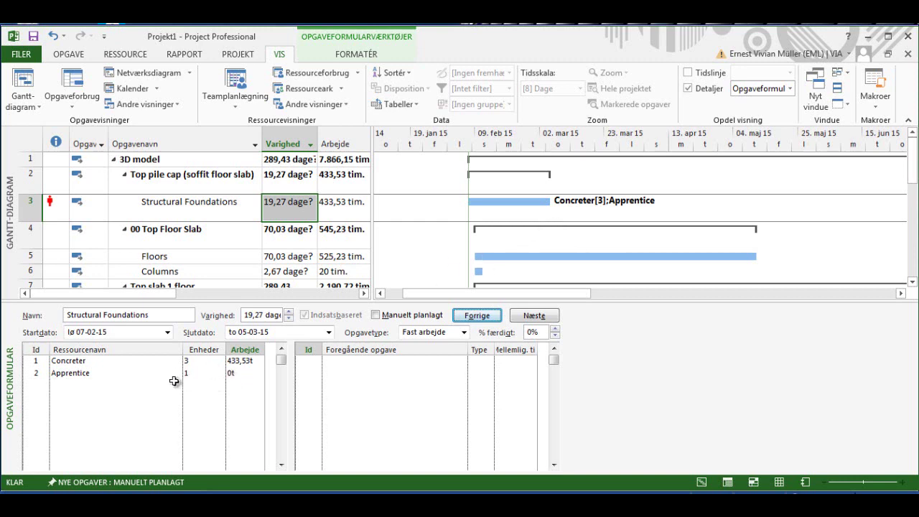
# Step: Assign the existing Concreter resource to the Floors task under 00 Top Floor Slab and set its units to 4
pyautogui.click(154, 256)
pyautogui.click(162, 362)
pyautogui.click(177, 362)
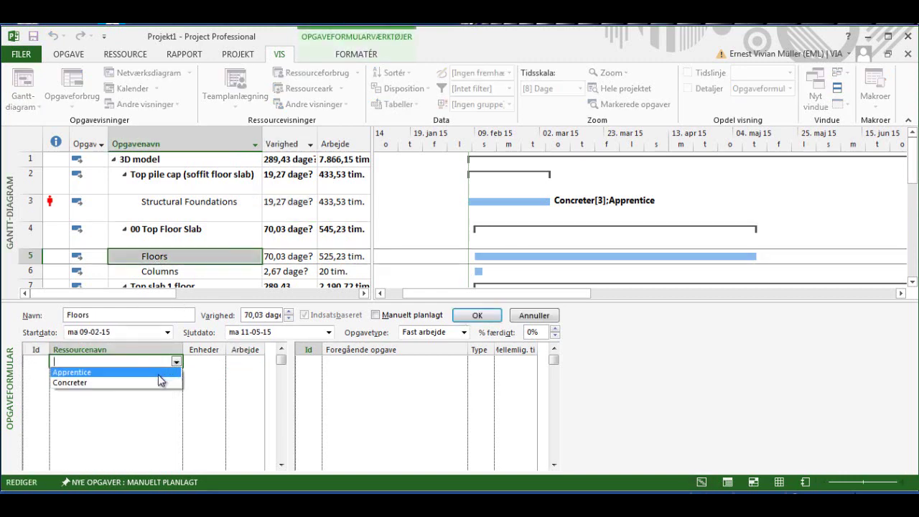
pyautogui.click(155, 382)
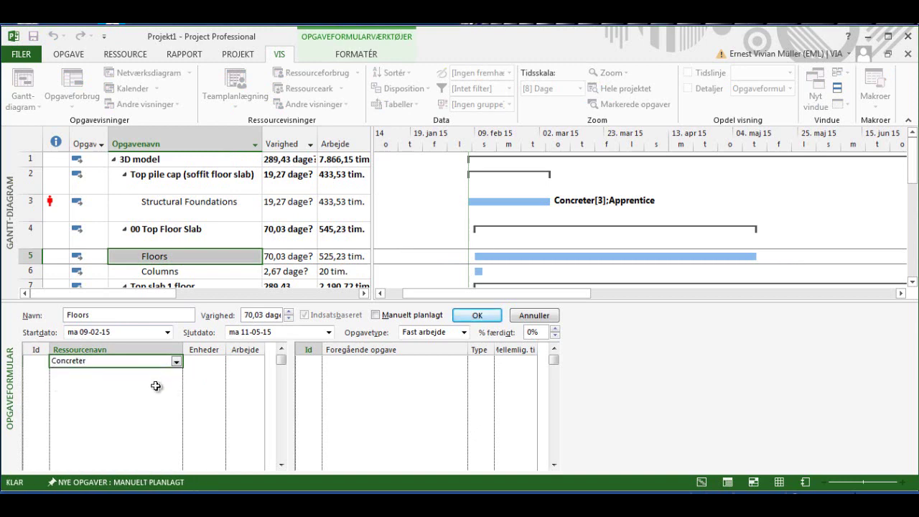
pyautogui.click(205, 362)
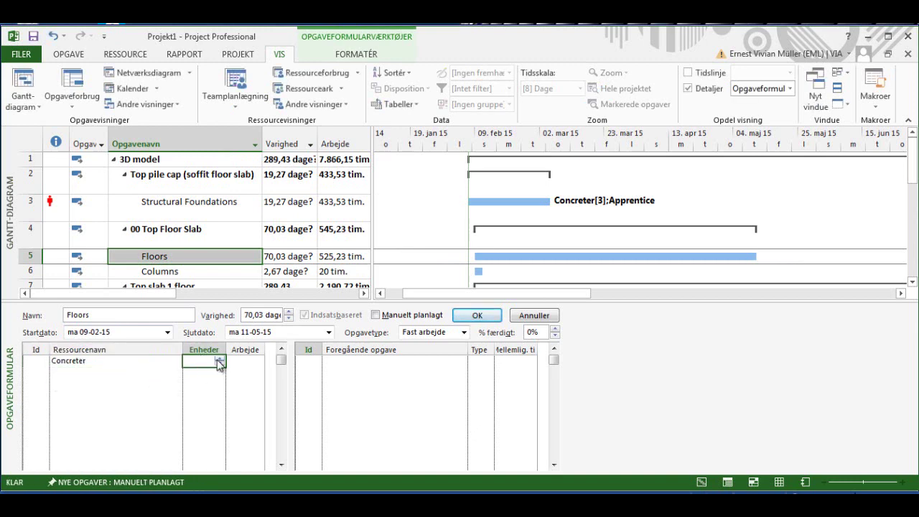
pyautogui.click(475, 316)
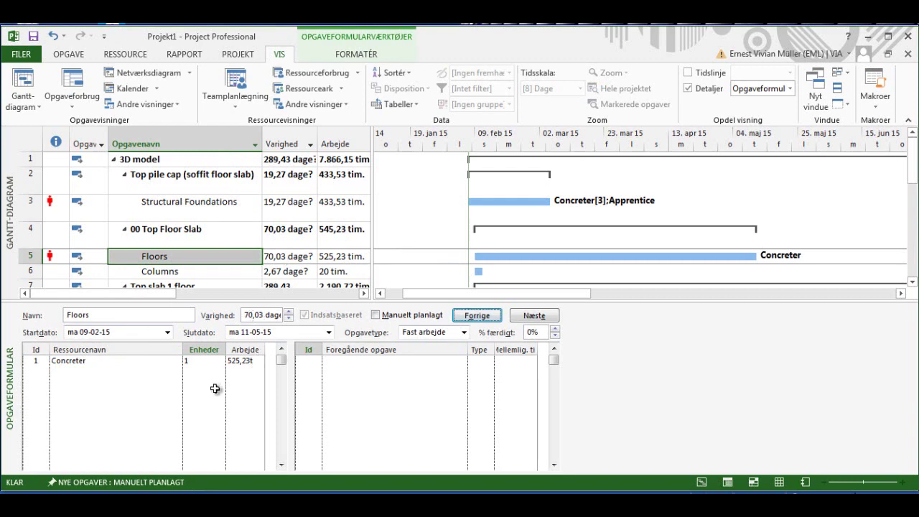
pyautogui.click(216, 361)
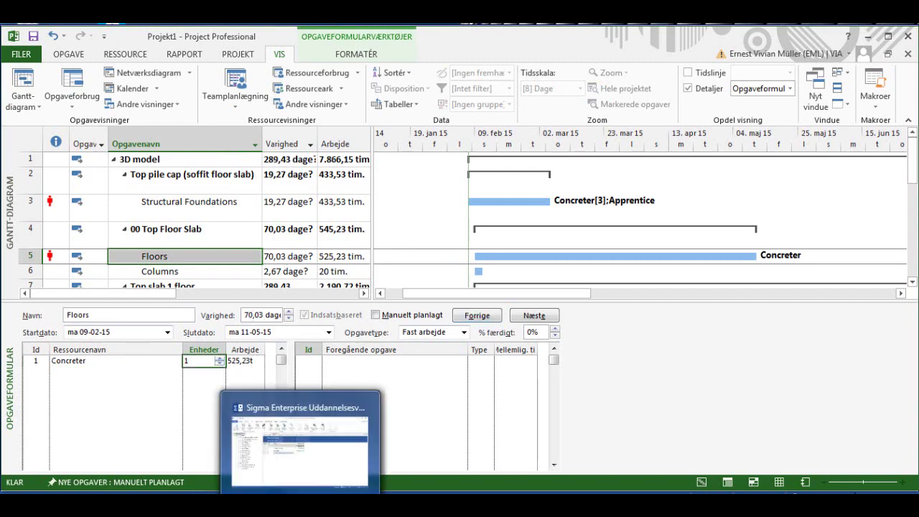
pyautogui.write('4')
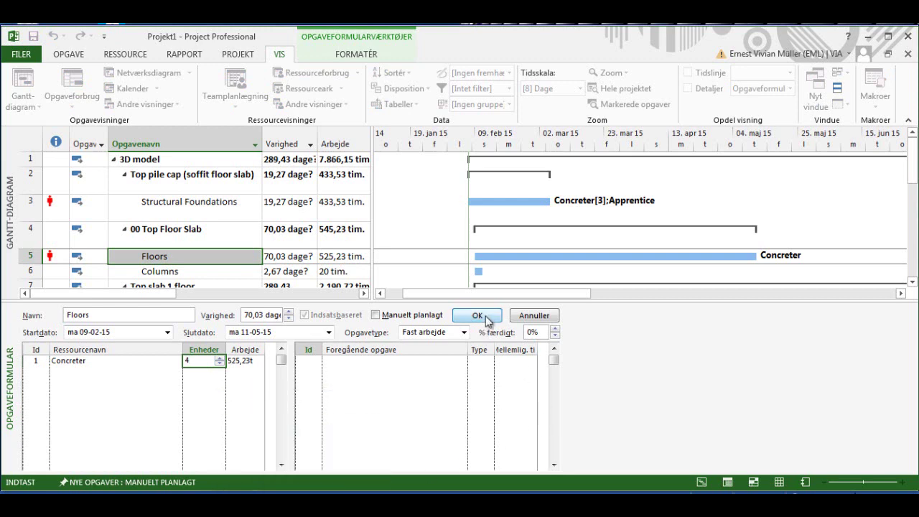
pyautogui.click(477, 316)
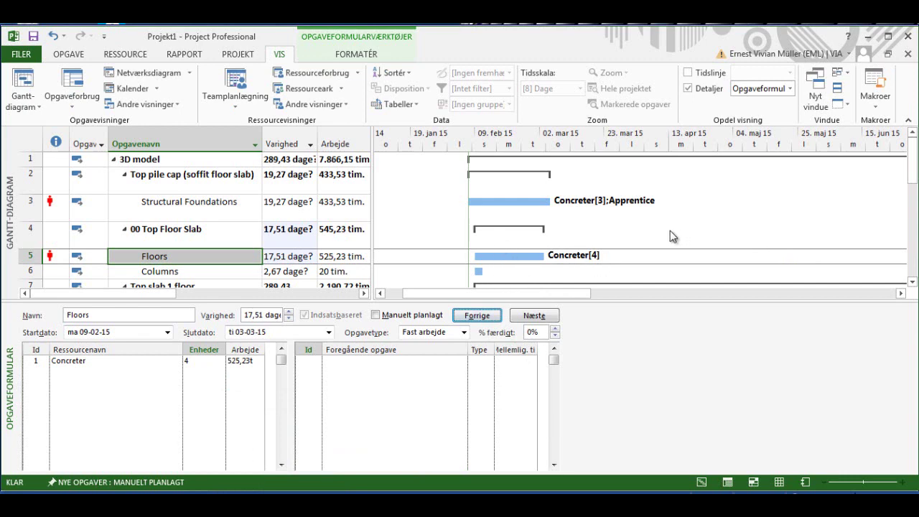
# Step: Assign the existing Concreter resource with 4 units to the Columns task under 00 Top Floor Slab
pyautogui.press('Down')
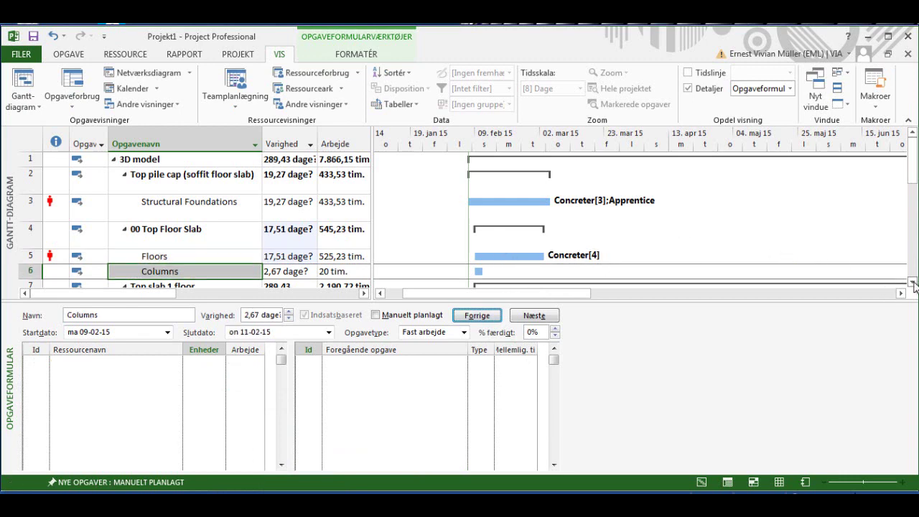
pyautogui.click(913, 282)
pyautogui.click(913, 282)
pyautogui.click(913, 282)
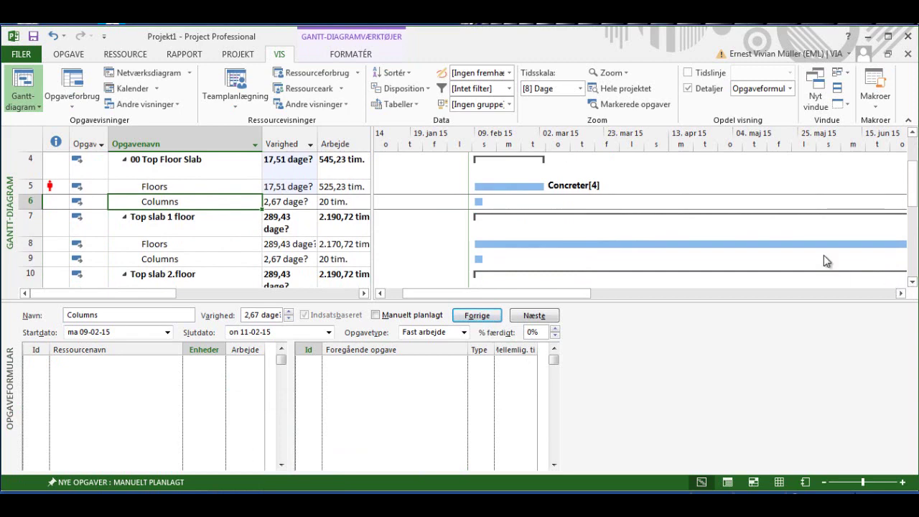
pyautogui.scroll(1, 805, 199)
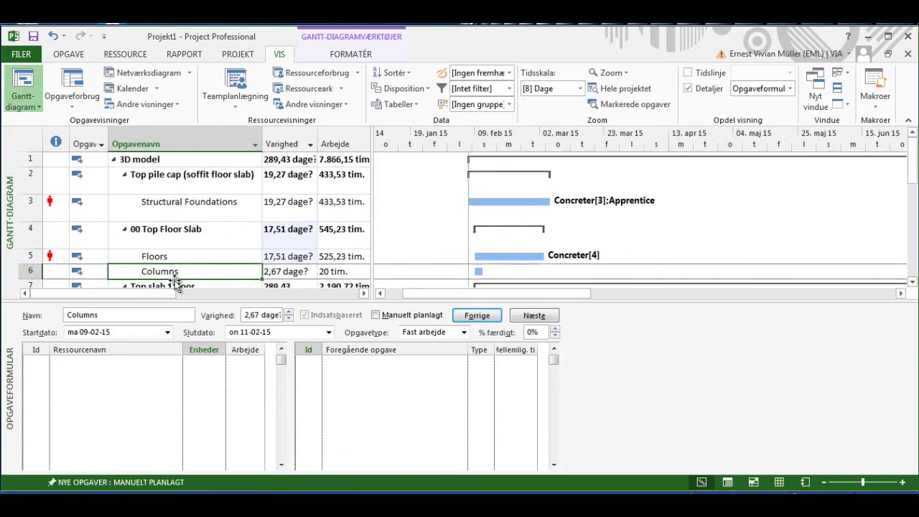
pyautogui.click(170, 373)
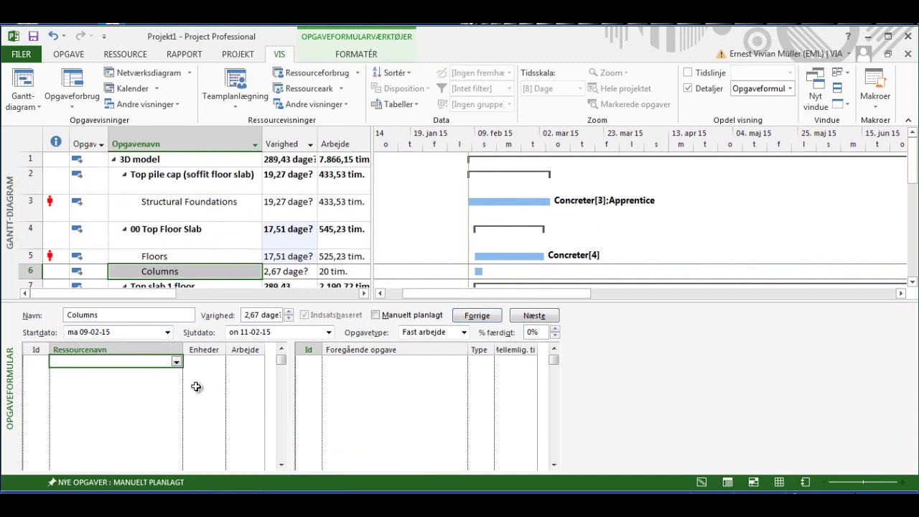
pyautogui.click(176, 362)
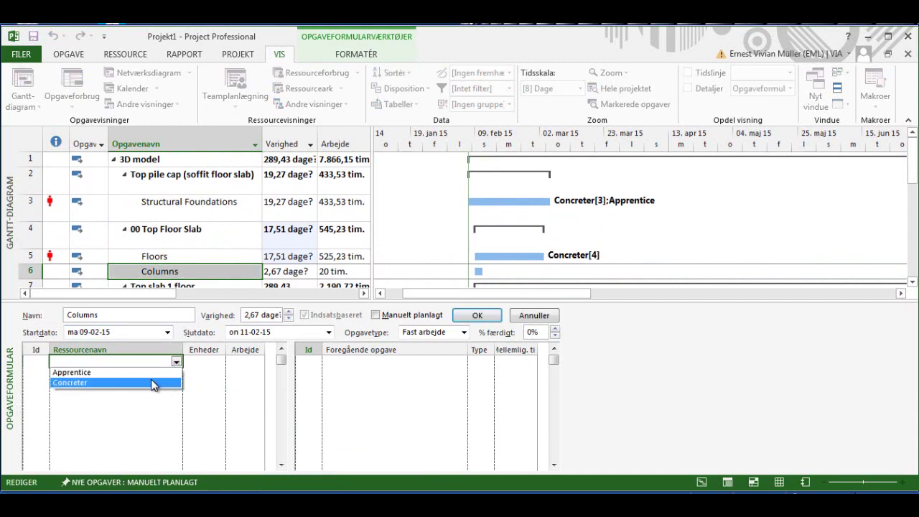
pyautogui.click(153, 383)
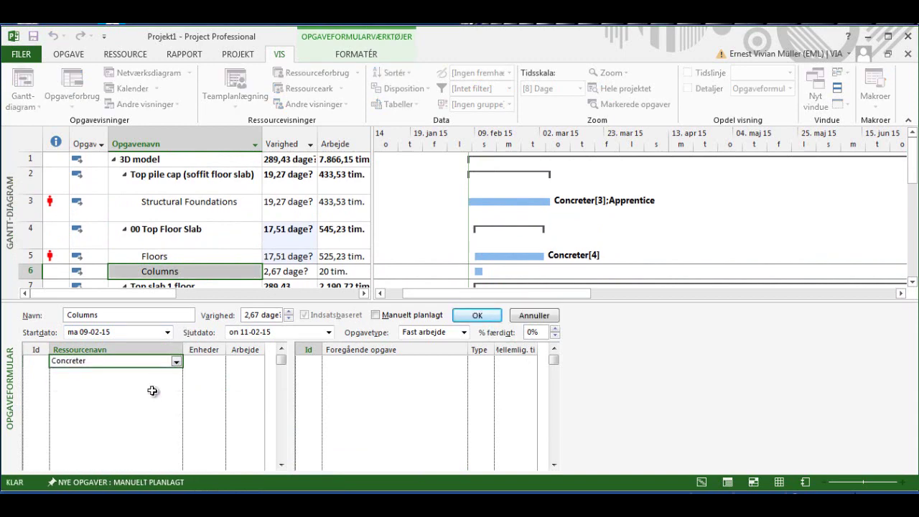
pyautogui.click(208, 362)
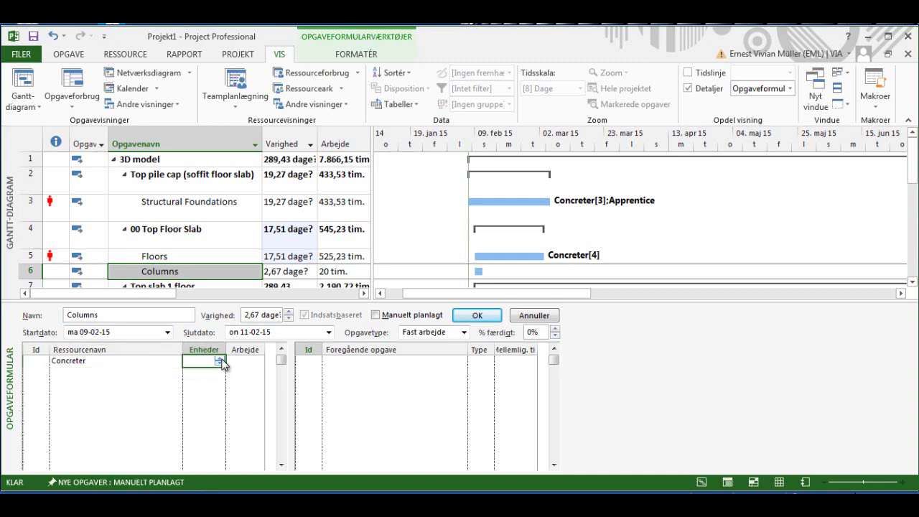
pyautogui.write('4')
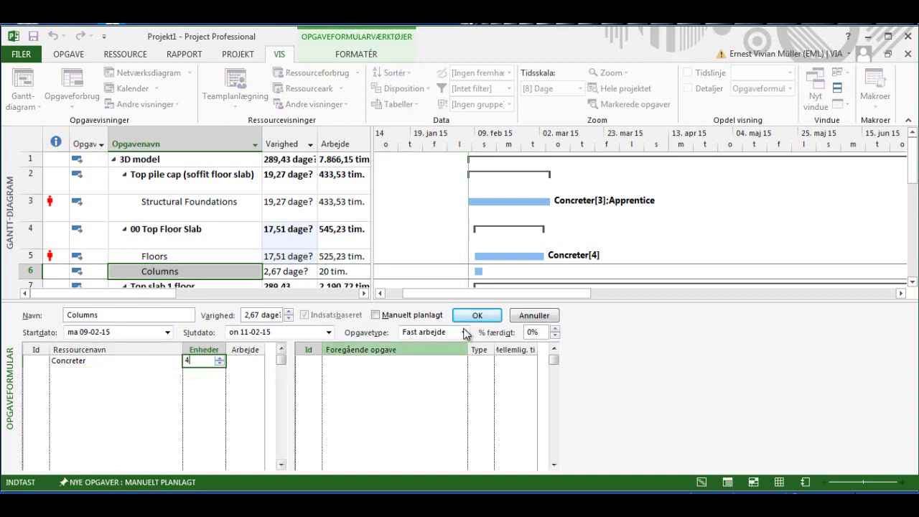
pyautogui.click(474, 316)
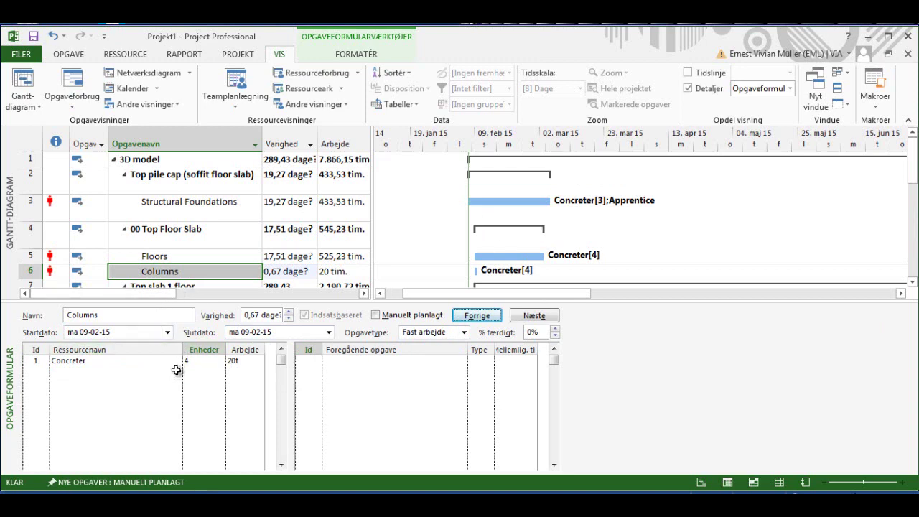
# Step: Add a resource named Crane with 1 unit and 0 hours of work to the Columns task under 00 Top Floor Slab
pyautogui.click(176, 370)
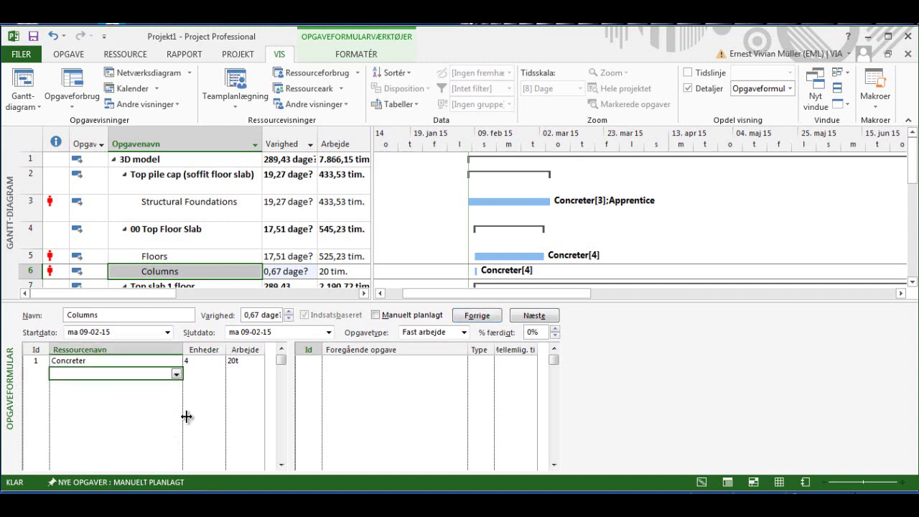
pyautogui.write('Crane')
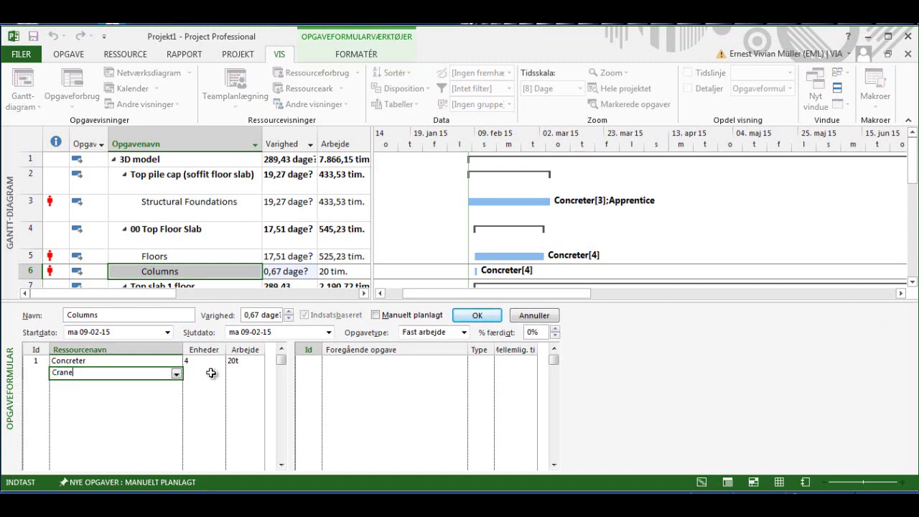
pyautogui.click(207, 373)
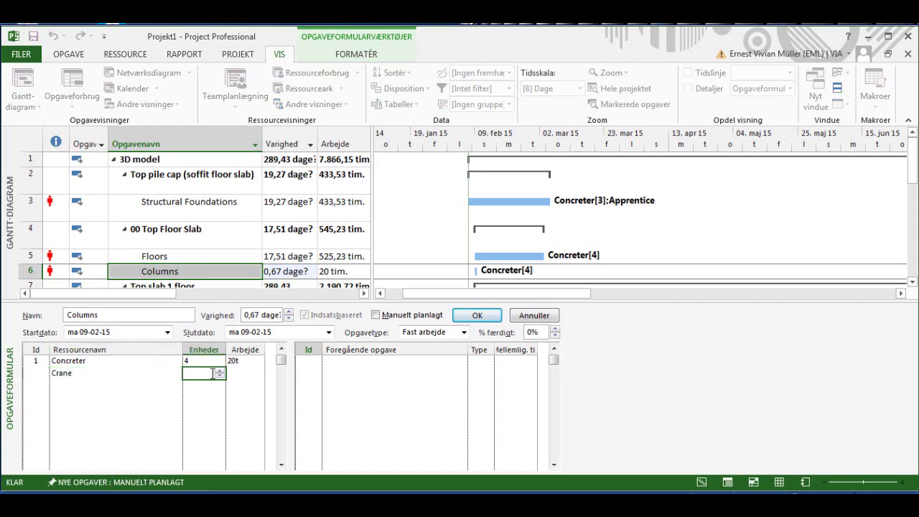
pyautogui.click(215, 373)
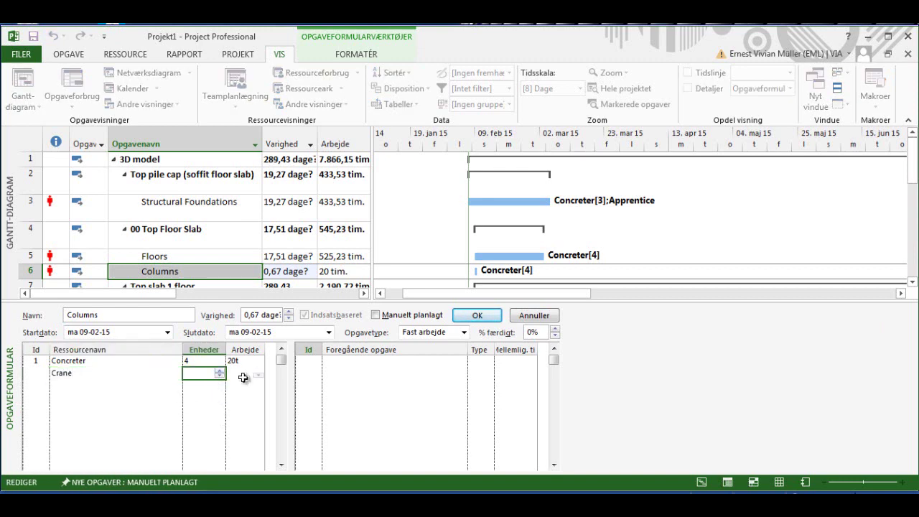
pyautogui.click(244, 373)
pyautogui.write('0')
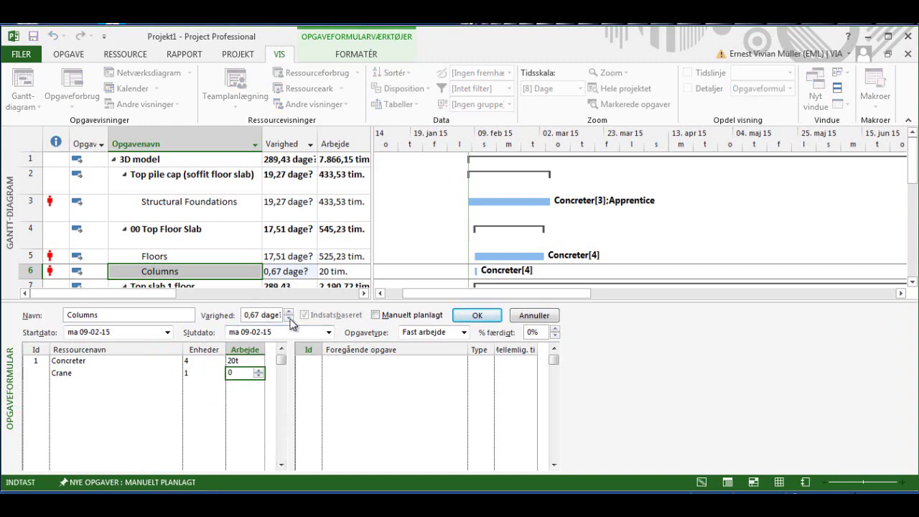
pyautogui.click(478, 316)
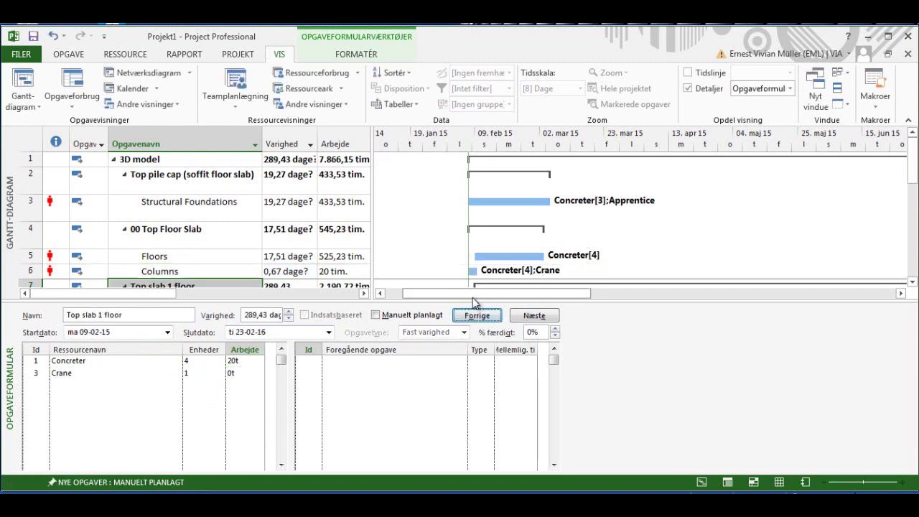
# Step: Reassign the Crane resource to the Columns task under 00 Top Floor Slab with 1 unit and 0 hours of work
pyautogui.click(476, 315)
pyautogui.click(476, 316)
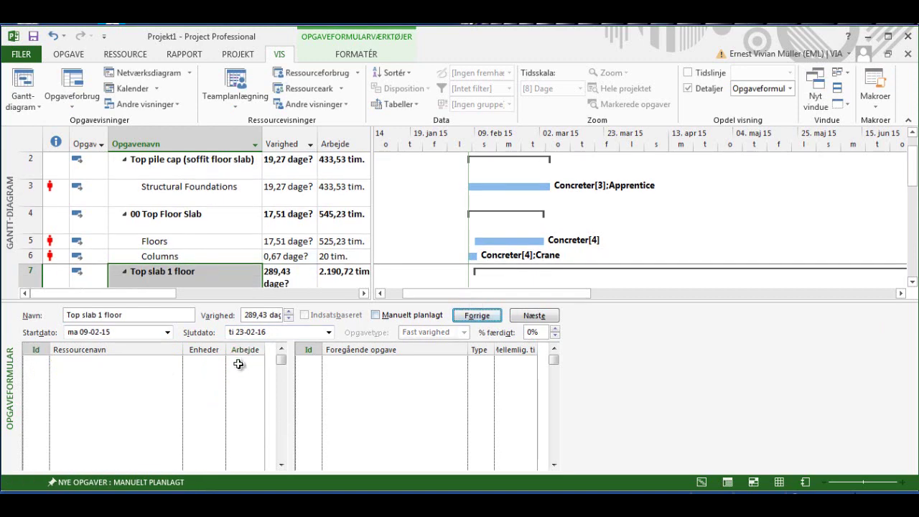
pyautogui.press('Up')
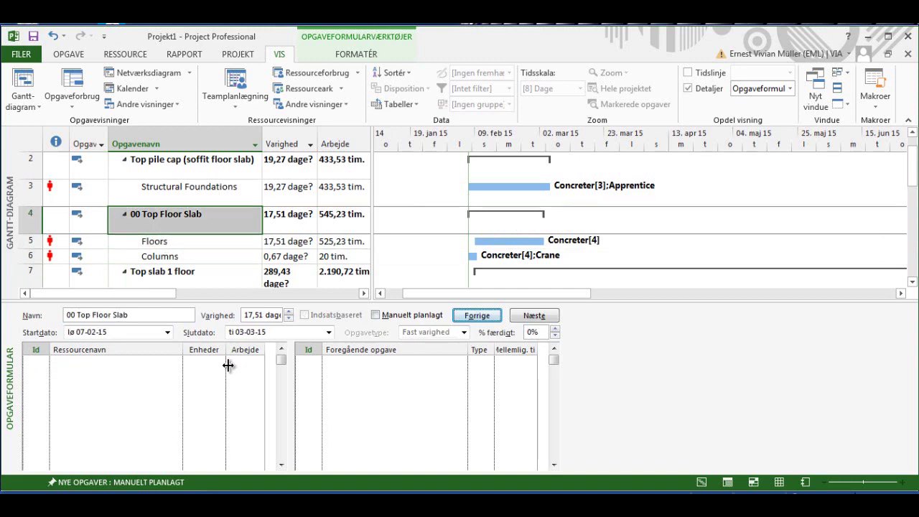
pyautogui.press('Up')
pyautogui.press('Down')
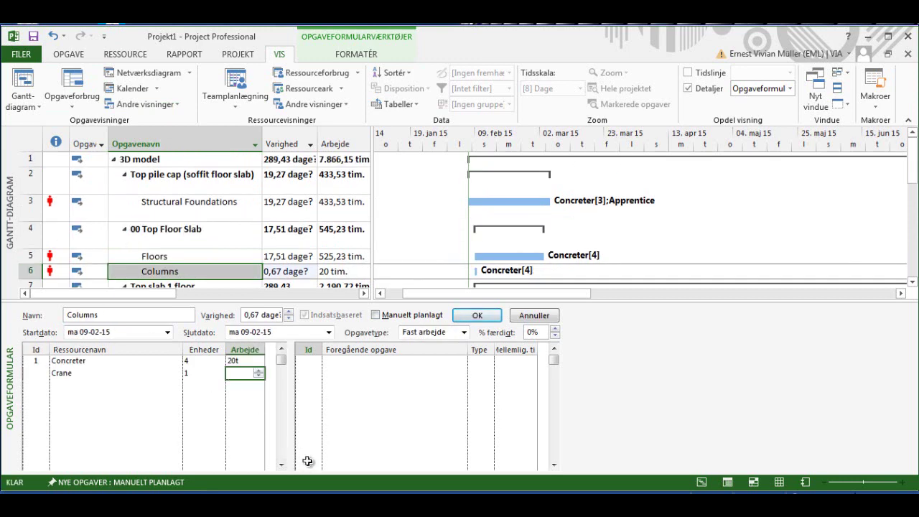
pyautogui.write('0')
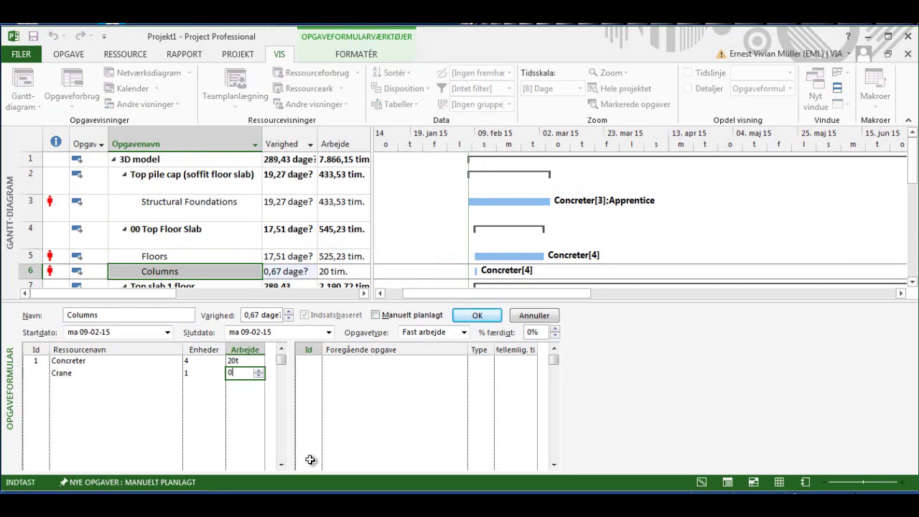
pyautogui.click(477, 316)
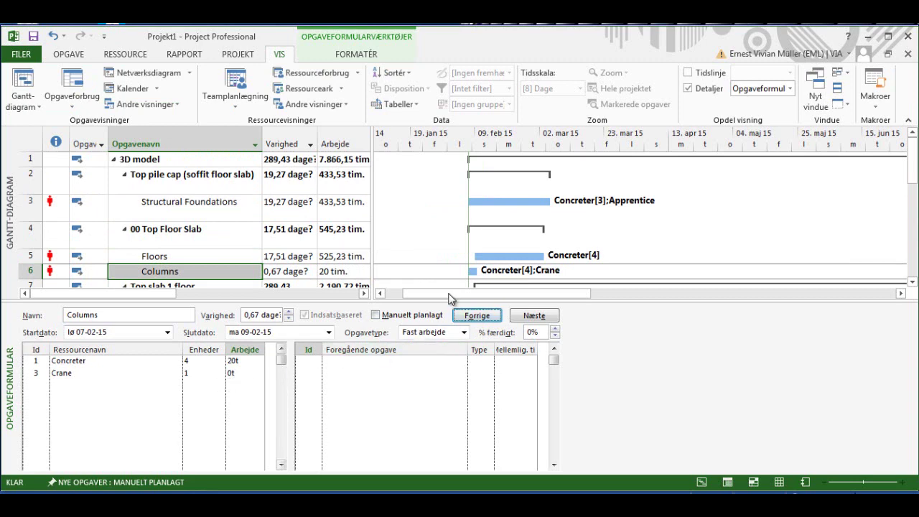
# Step: Assign the existing Concreter resource to the Floors task under Top slab 1 floor with 6 units
pyautogui.press('Down')
pyautogui.press('Down')
pyautogui.press('Up')
pyautogui.press('Up')
pyautogui.press('Up')
pyautogui.press('Up')
pyautogui.press('Up')
pyautogui.press('Up')
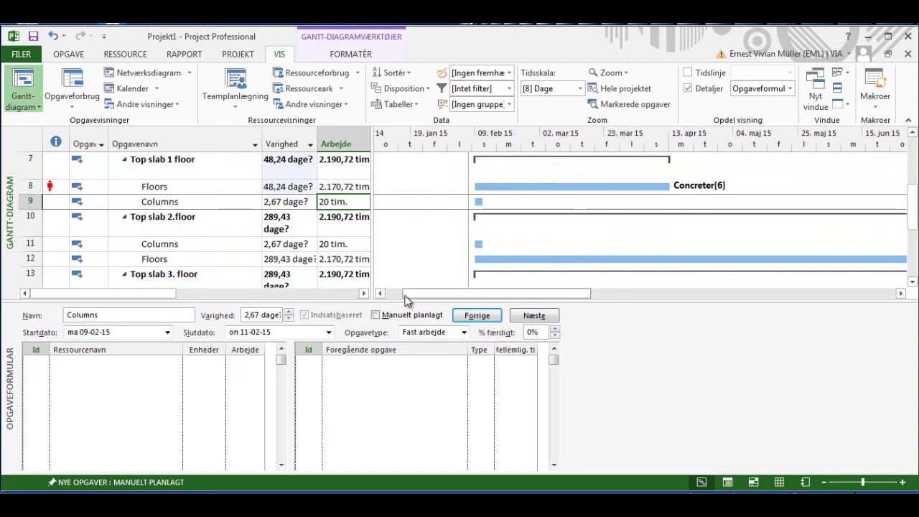
# Step: Set the work of the Columns task under Top slab 1 floor to 40 hours and assign the existing Concreter resource to it
pyautogui.write('40')
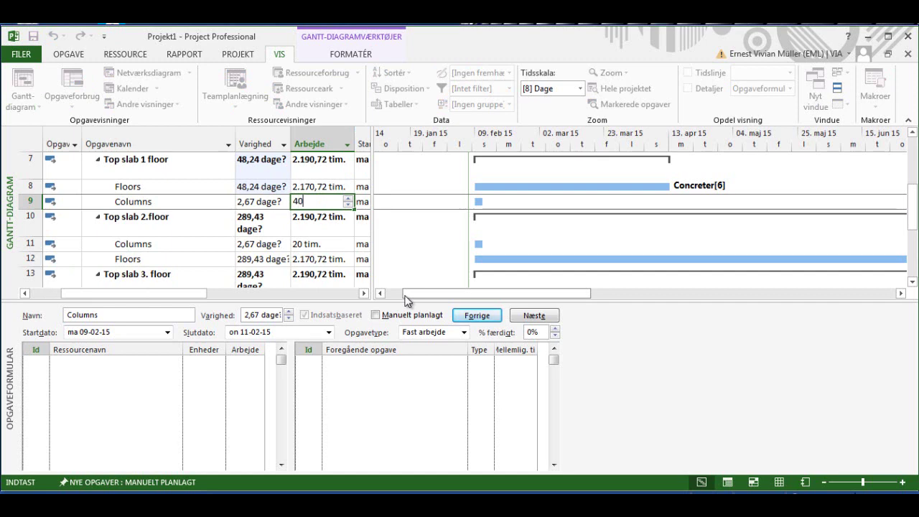
pyautogui.press('Return')
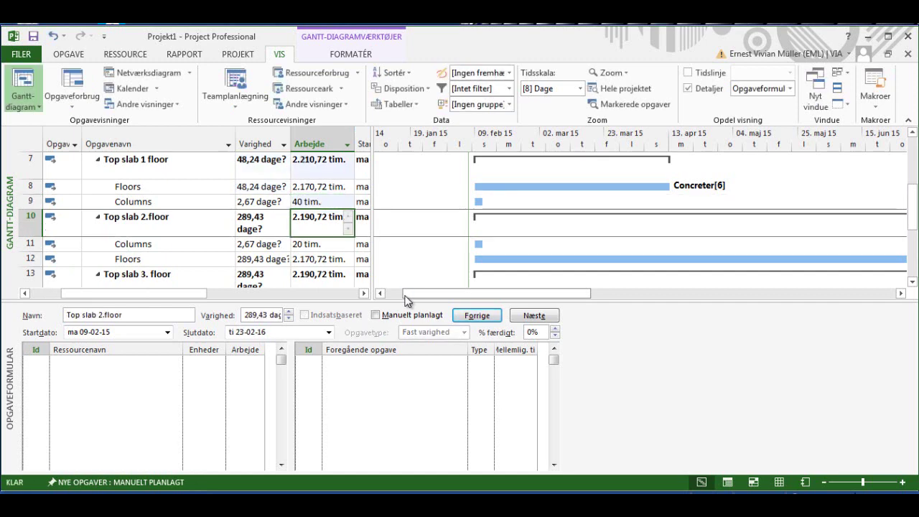
pyautogui.click(181, 204)
pyautogui.click(165, 363)
pyautogui.click(176, 362)
pyautogui.click(165, 382)
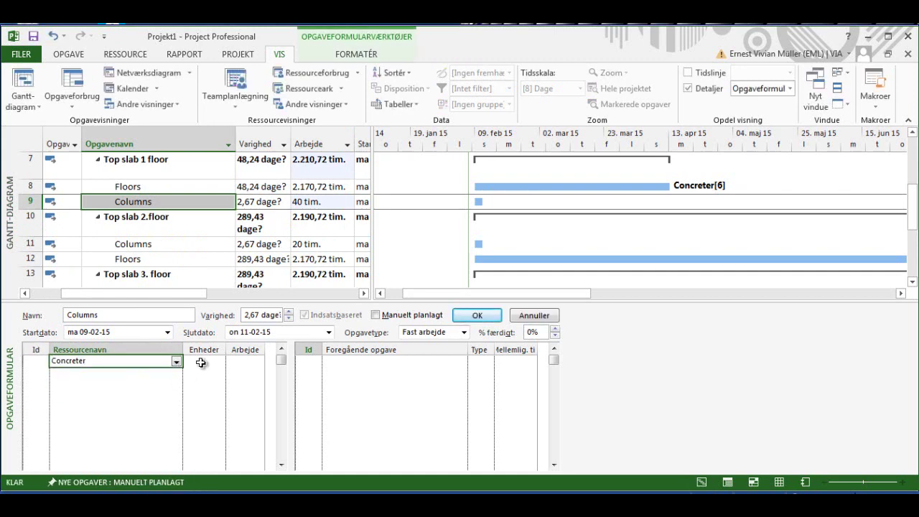
pyautogui.click(220, 362)
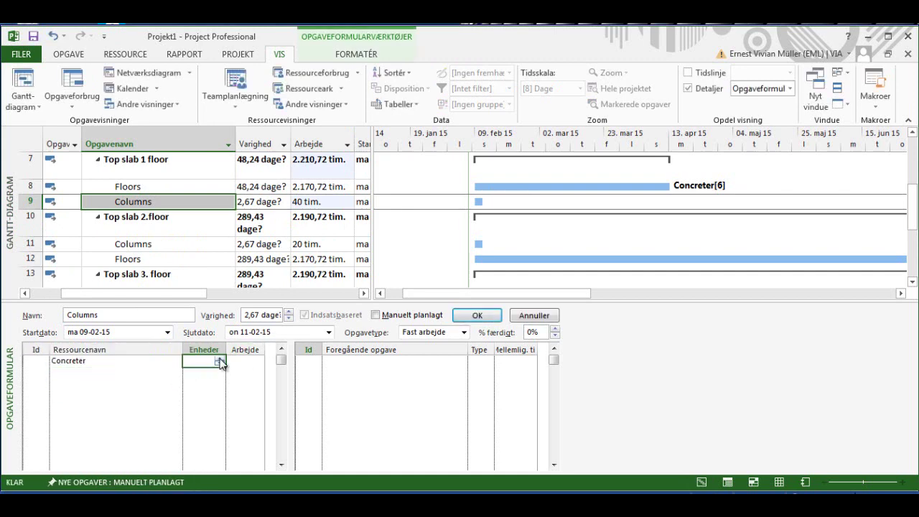
pyautogui.click(477, 318)
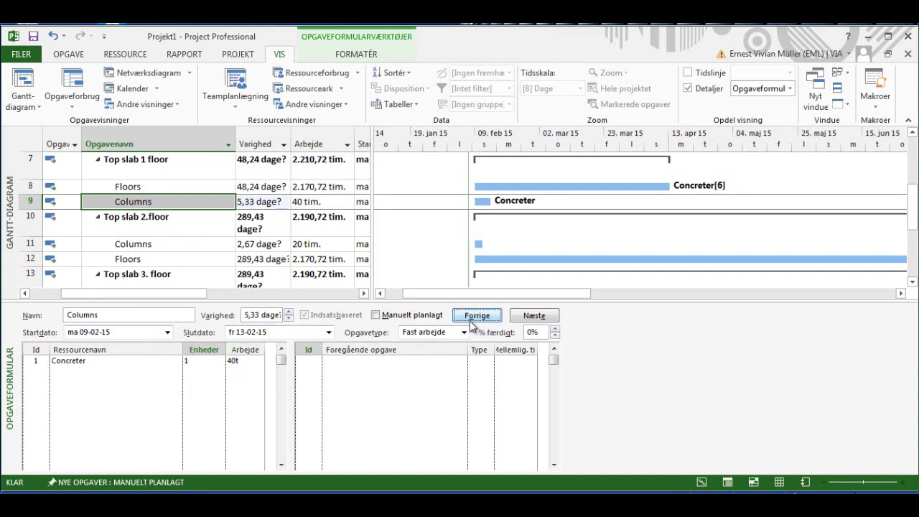
# Step: Set the Concreter units on the Columns task under Top slab 1 floor to 3
pyautogui.click(207, 363)
pyautogui.click(218, 359)
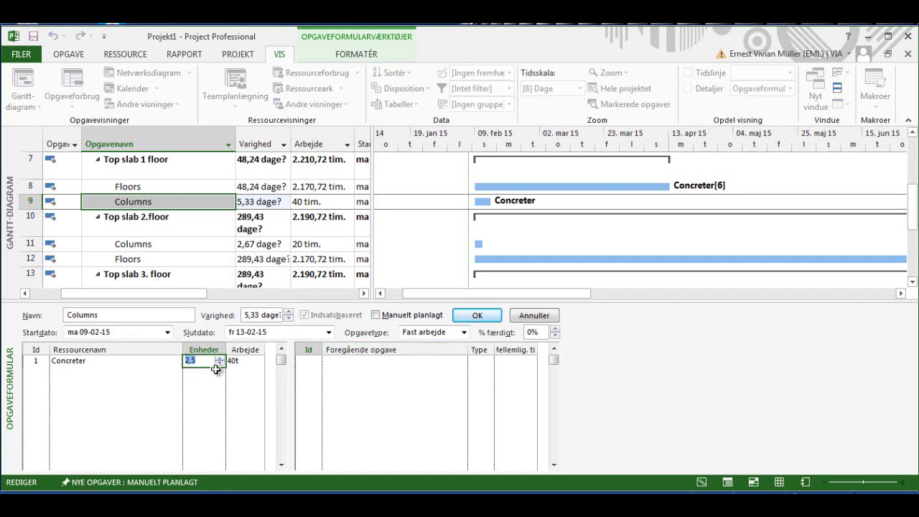
pyautogui.click(219, 358)
pyautogui.click(477, 315)
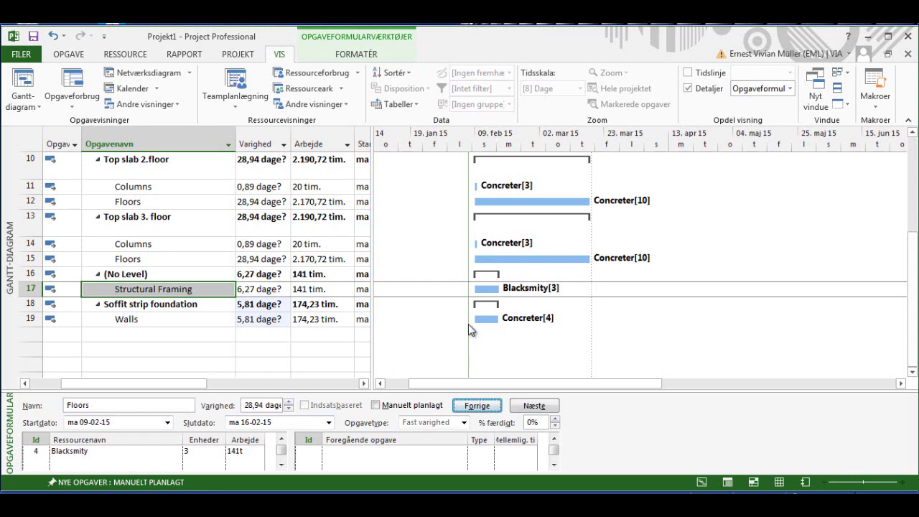
# Step: Set the project's start date to 13-04-15 in the project information
pyautogui.press('Return')
pyautogui.press('Return')
pyautogui.moveTo(914, 234); pyautogui.dragTo(382, 170)
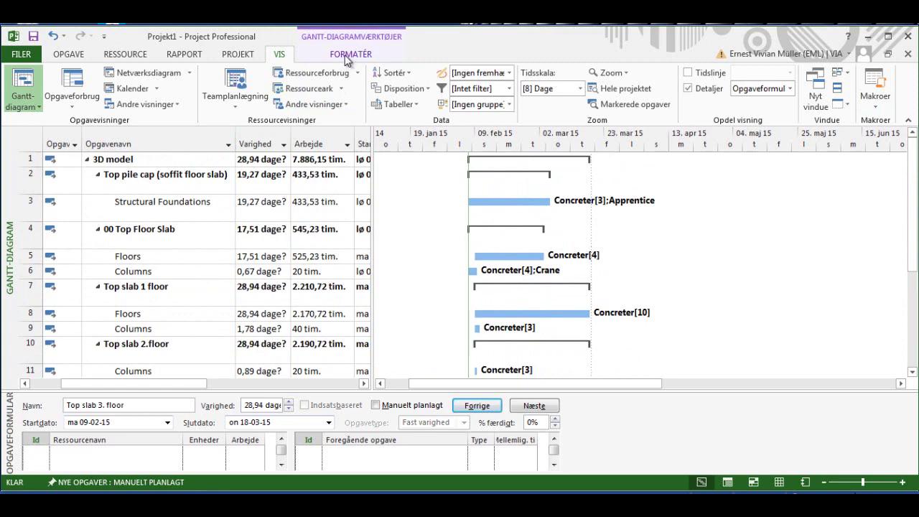
pyautogui.click(237, 55)
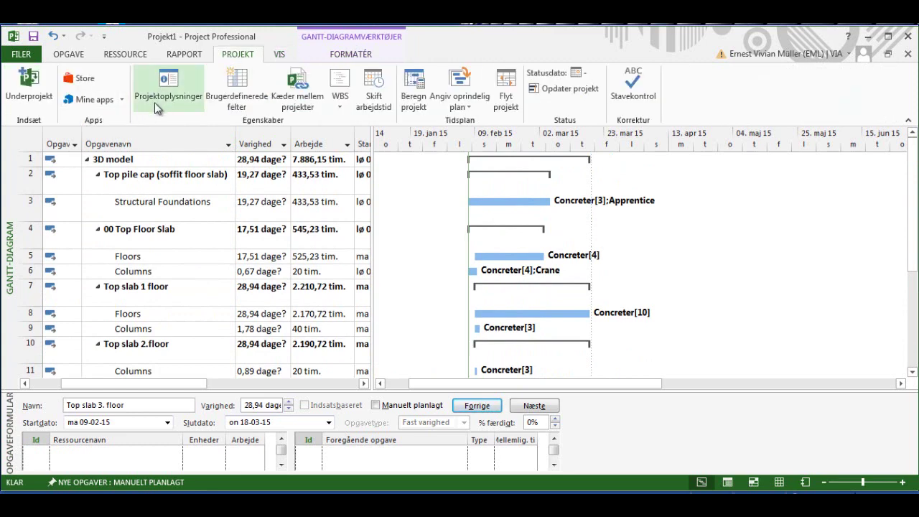
pyautogui.click(157, 99)
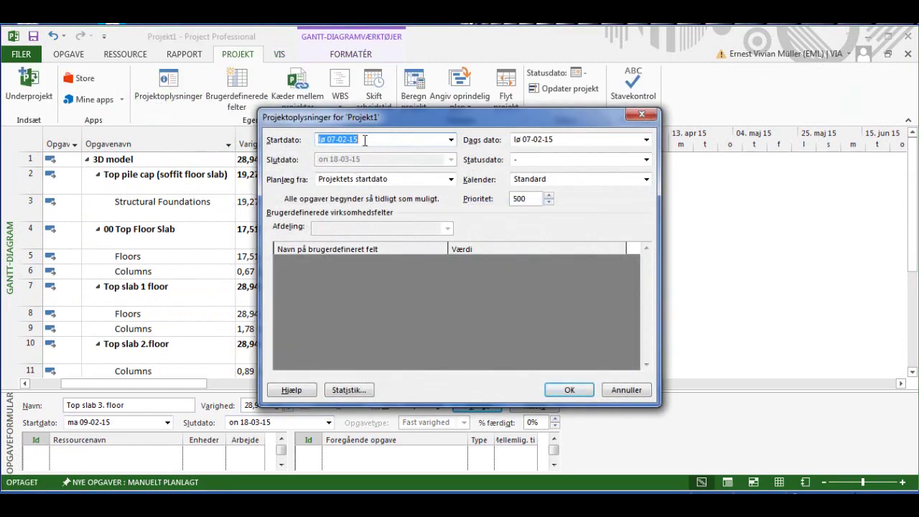
pyautogui.click(451, 140)
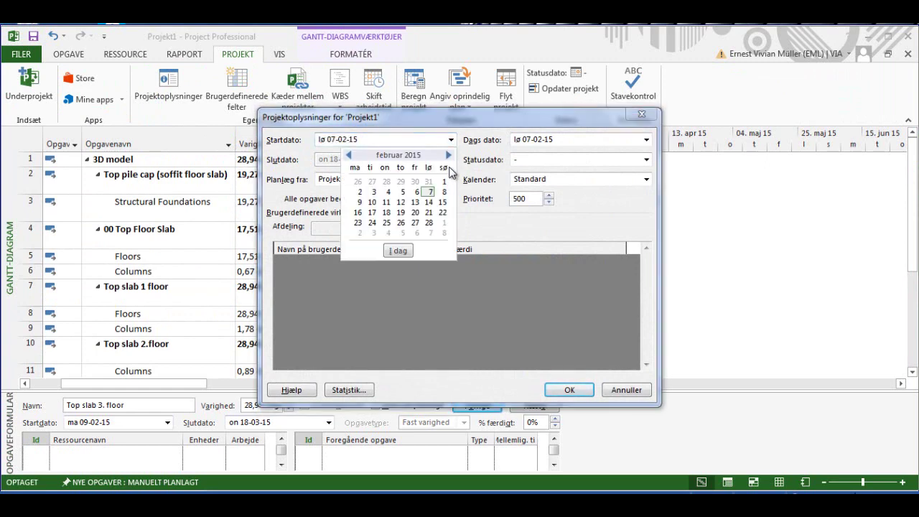
pyautogui.click(448, 155)
pyautogui.click(448, 155)
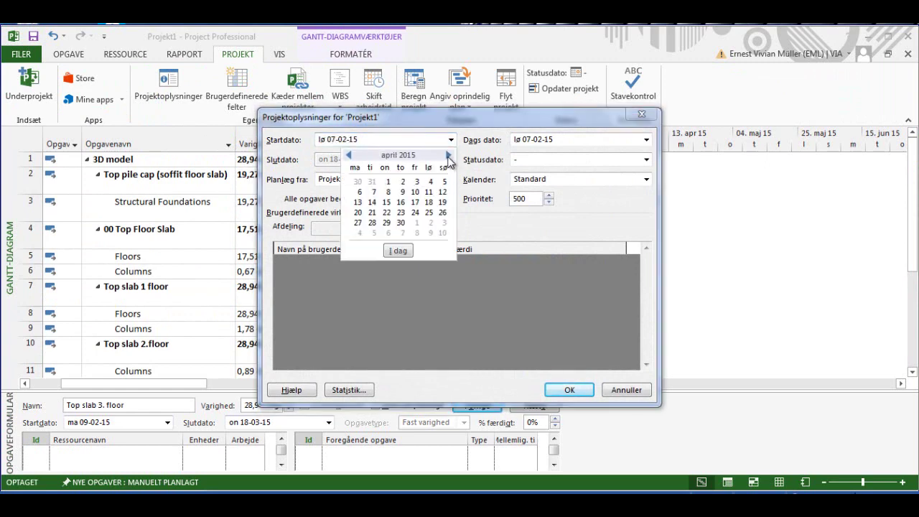
pyautogui.click(359, 203)
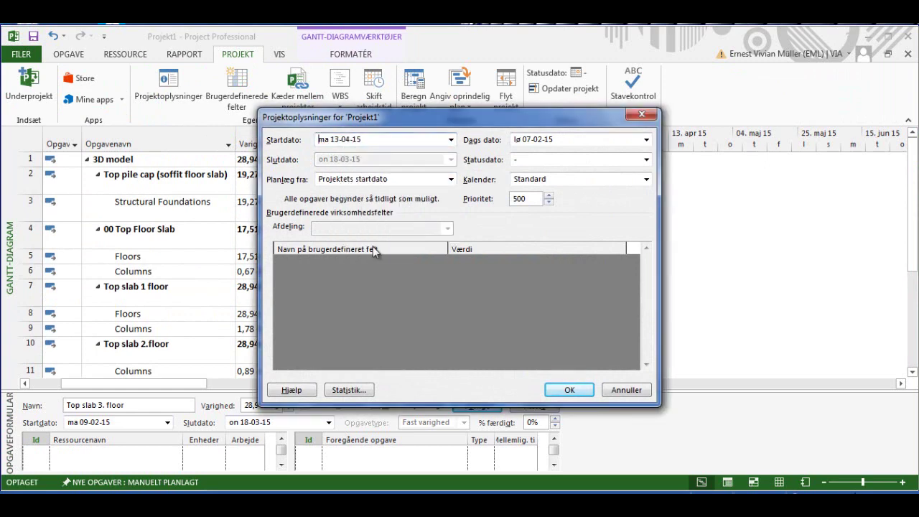
pyautogui.click(567, 390)
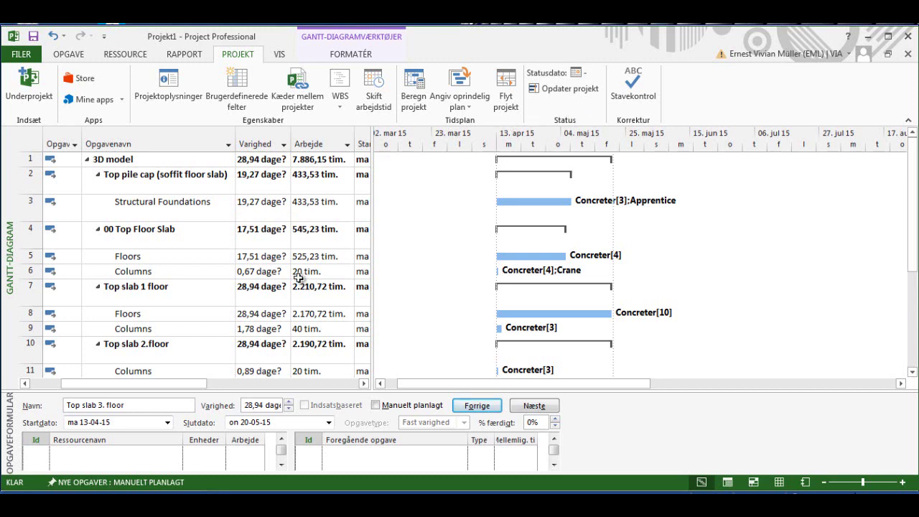
# Step: Collapse the summary tasks Top pile cap (soffit floor slab) and Soffit strip foundation
pyautogui.click(148, 214)
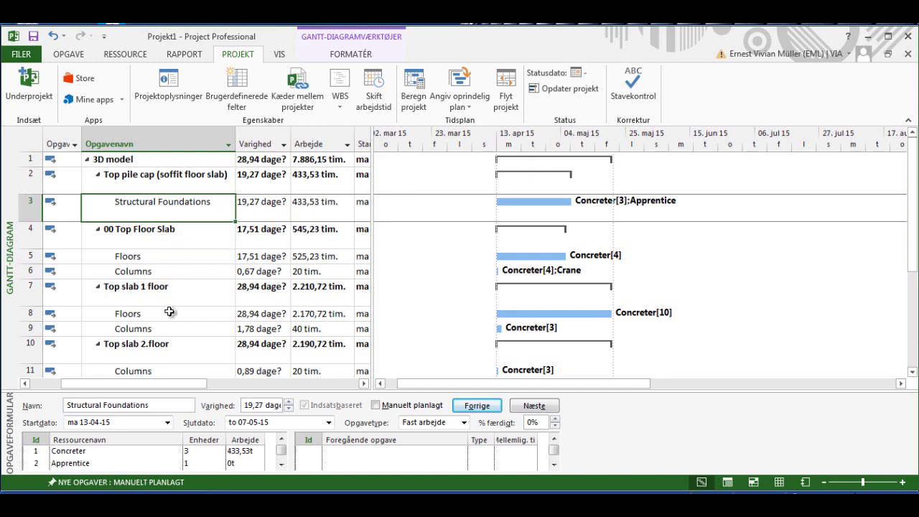
pyautogui.scroll(-3, 169, 311)
pyautogui.click(169, 311)
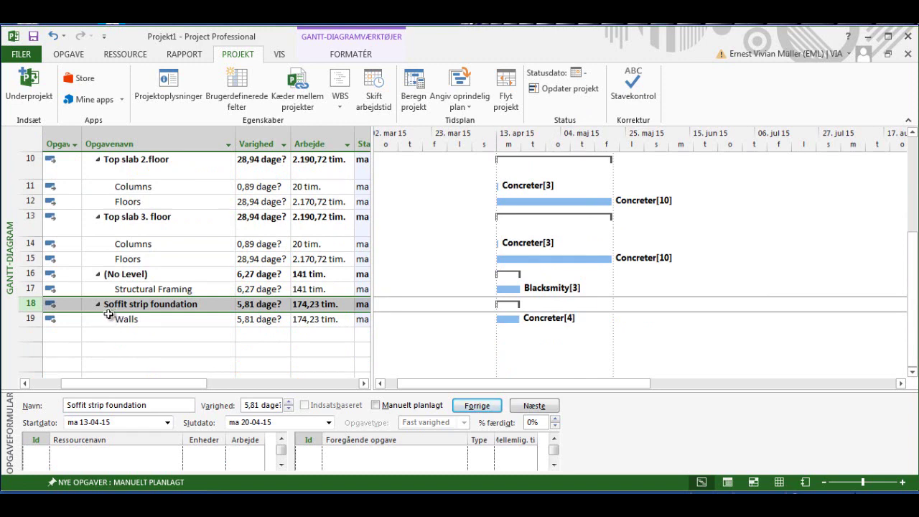
pyautogui.scroll(3, 108, 314)
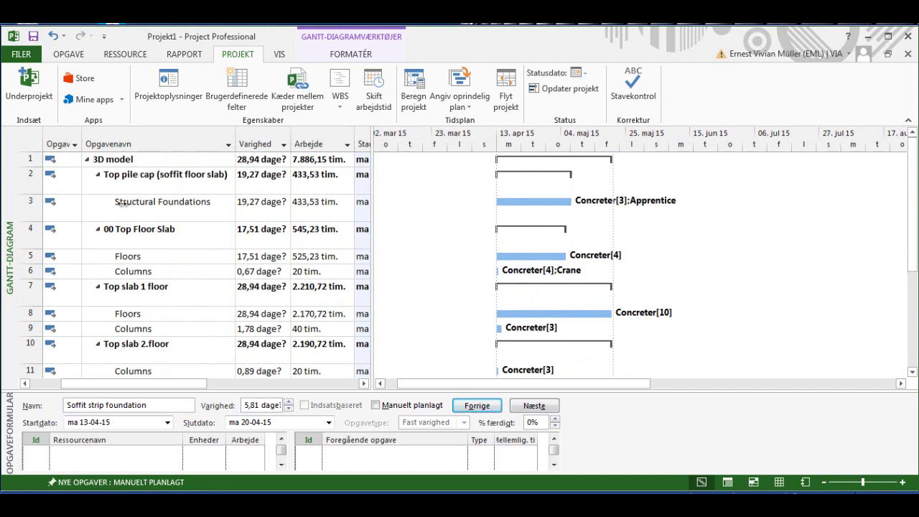
pyautogui.click(98, 175)
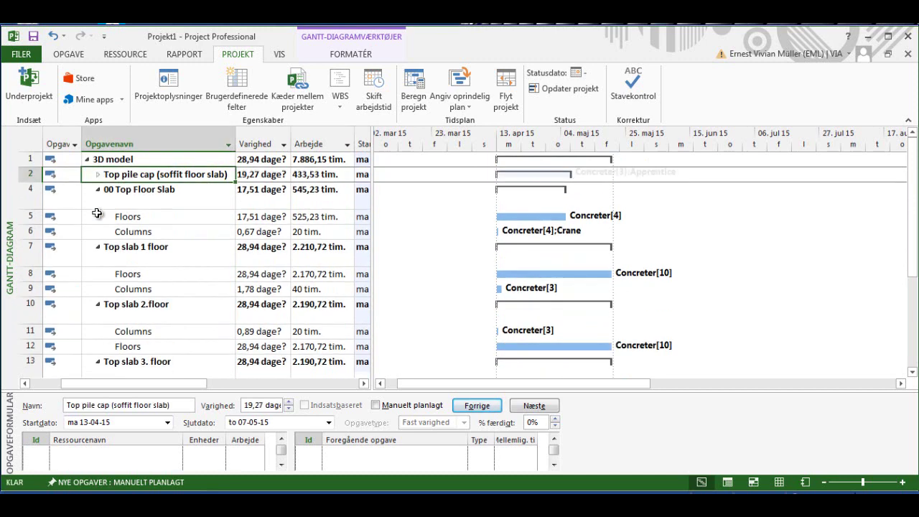
pyautogui.scroll(-1, 93, 359)
pyautogui.scroll(-3, 95, 365)
pyautogui.click(98, 219)
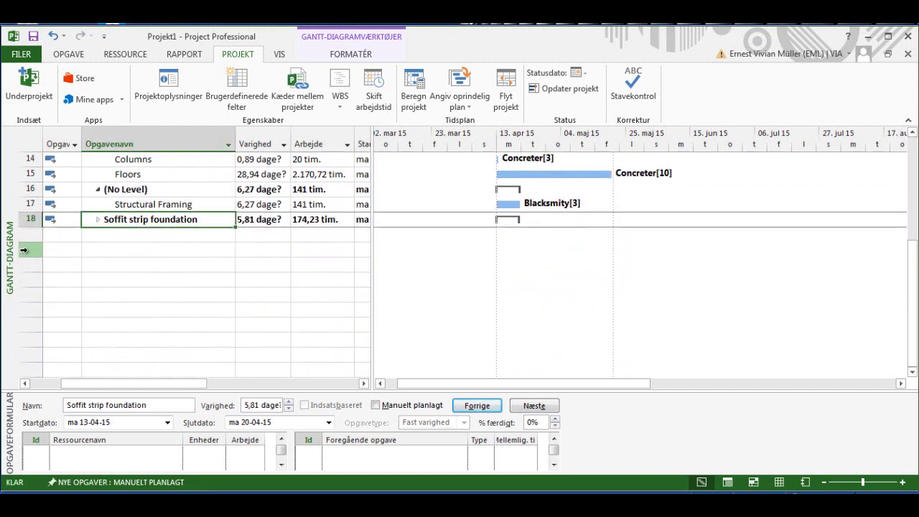
# Step: Move the Soffit strip foundation summary task directly below Top pile cap (soffit floor slab) and expand both groups
pyautogui.scroll(3, 29, 338)
pyautogui.scroll(-1, 28, 338)
pyautogui.scroll(-1, 29, 339)
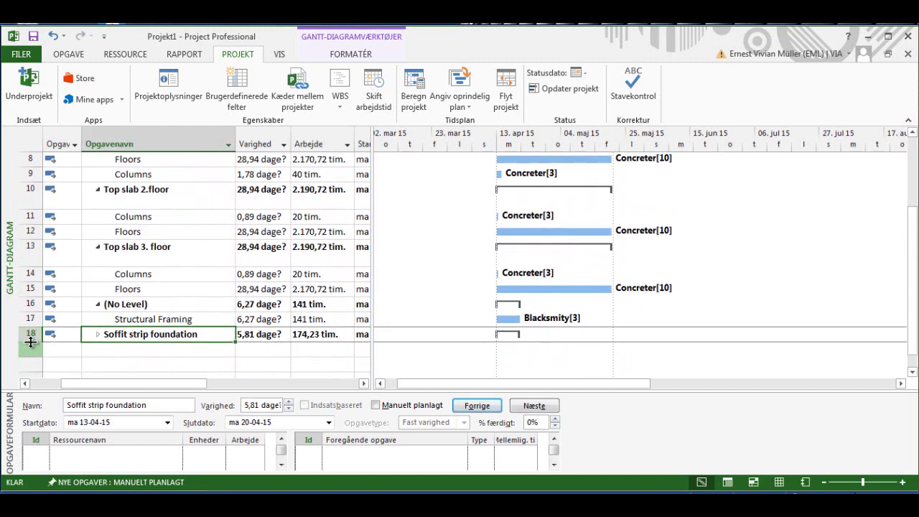
pyautogui.click(27, 335)
pyautogui.moveTo(29, 334); pyautogui.dragTo(47, 187)
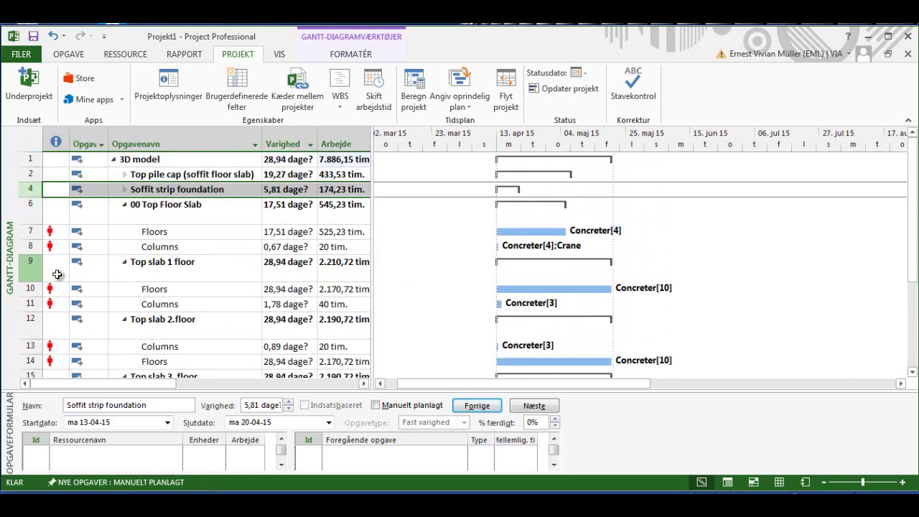
pyautogui.click(125, 191)
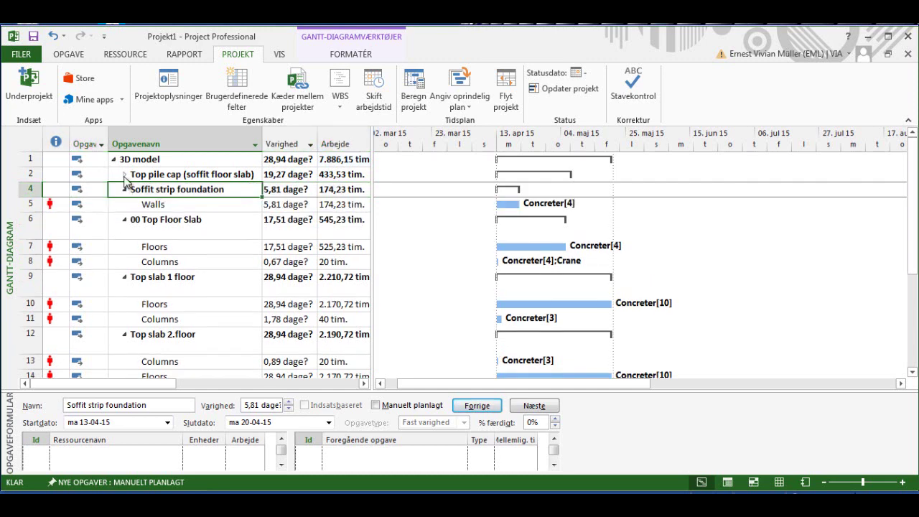
pyautogui.click(125, 175)
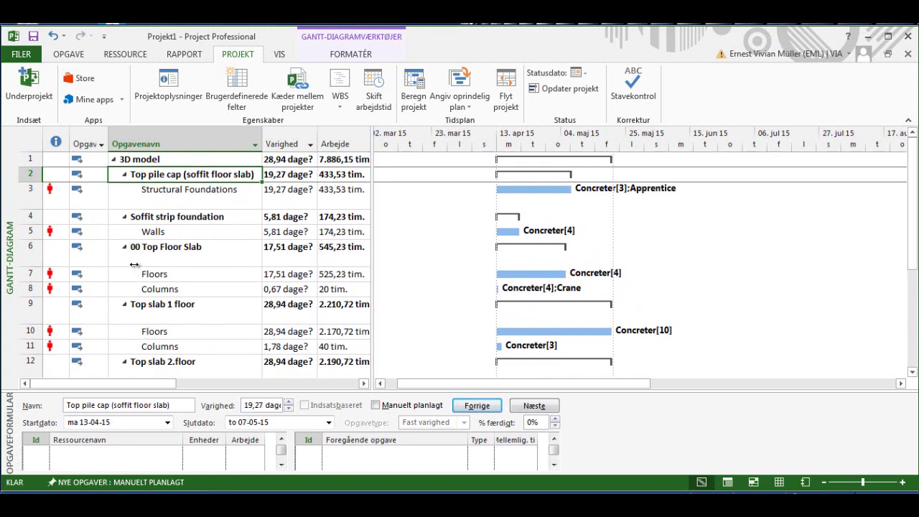
# Step: Link the summary task Top pile cap (soffit floor slab) to Soffit strip foundation
pyautogui.scroll(-3, 134, 265)
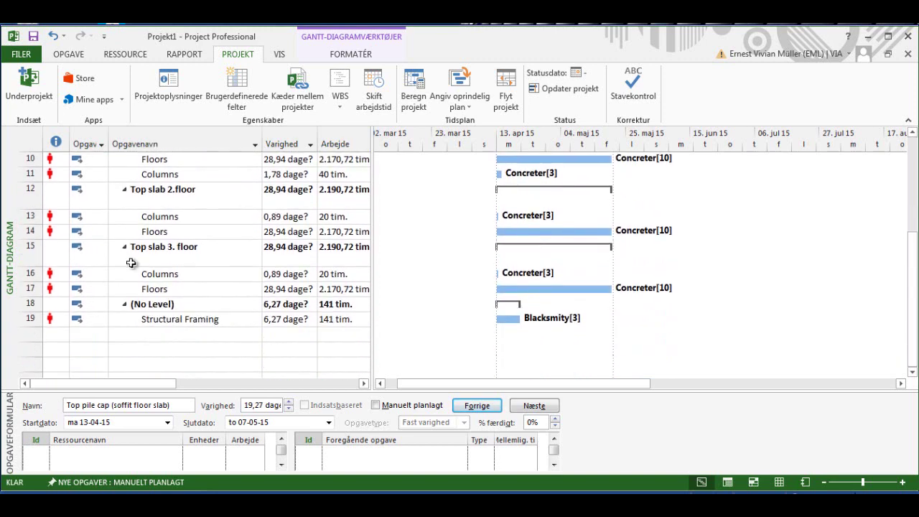
pyautogui.scroll(3, 131, 265)
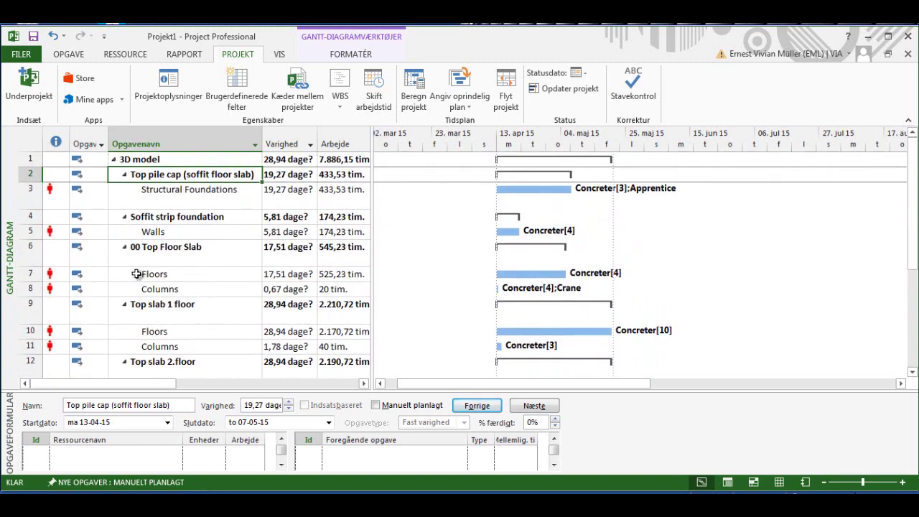
pyautogui.scroll(-3, 144, 300)
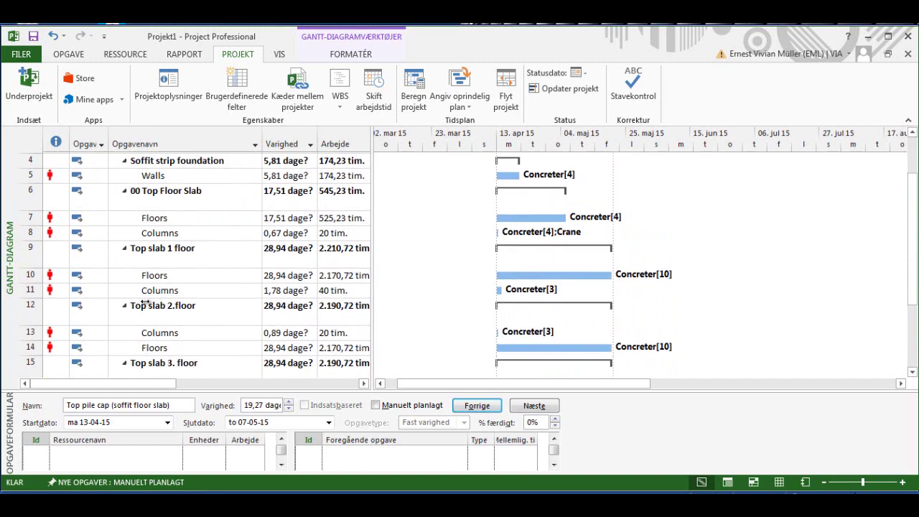
pyautogui.scroll(3, 147, 290)
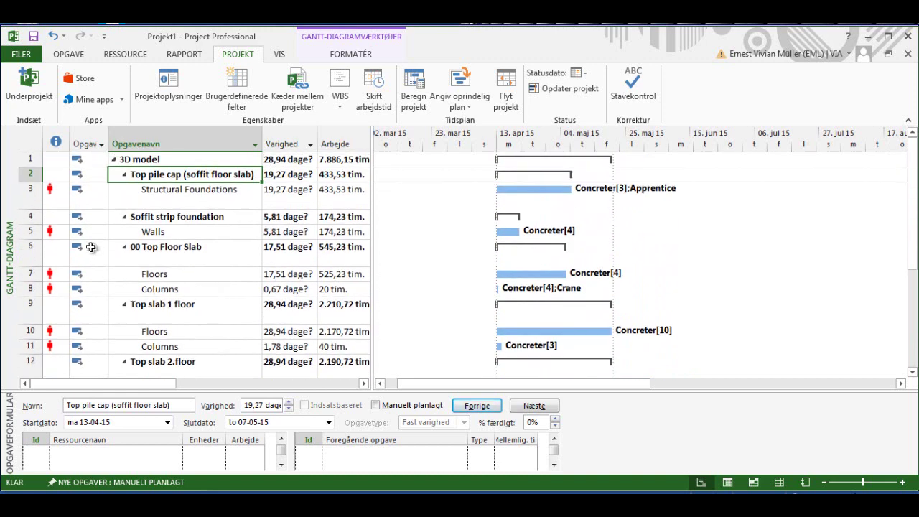
pyautogui.click(158, 220)
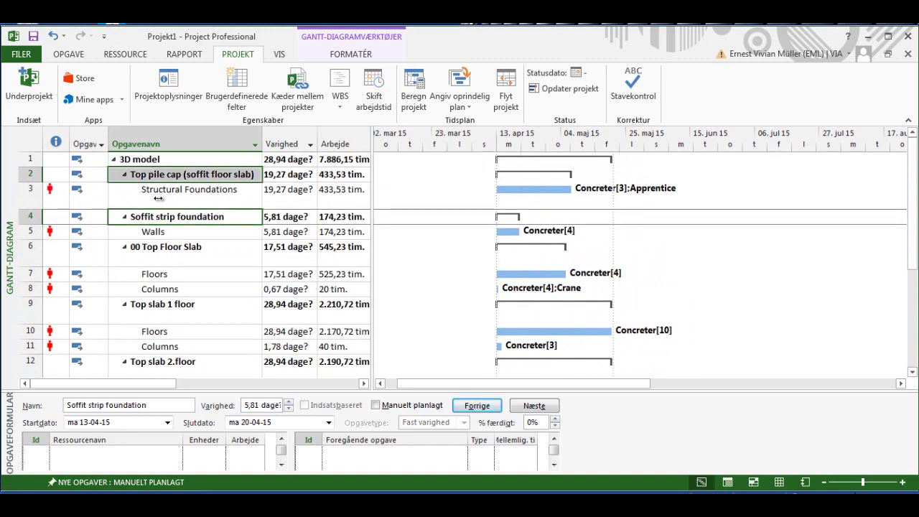
pyautogui.rightClick(171, 224)
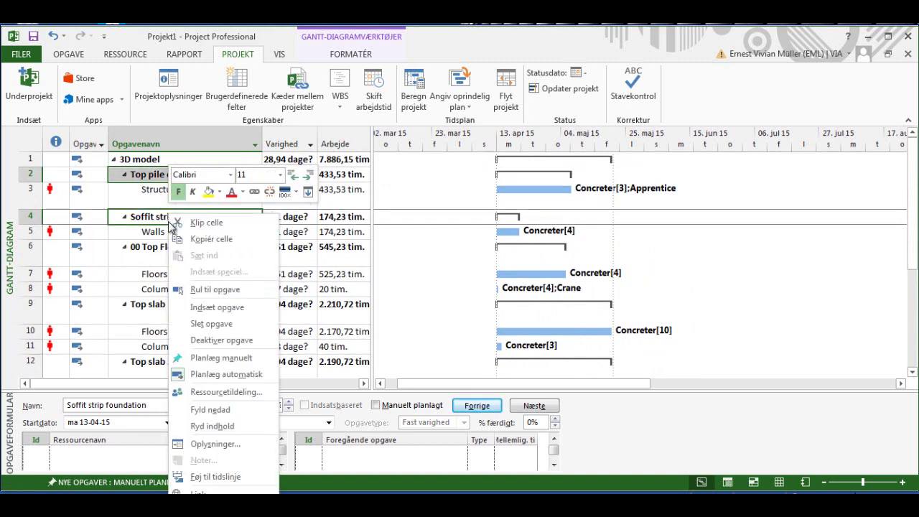
pyautogui.click(255, 191)
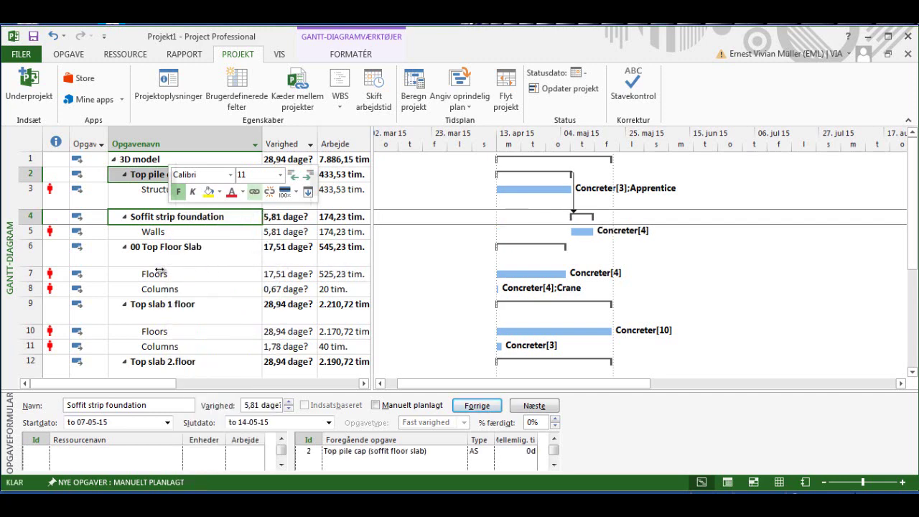
# Step: Link Soffit strip foundation to 00 Top Floor Slab and the remaining summary tasks in sequence down to (No Level)
pyautogui.click(152, 245)
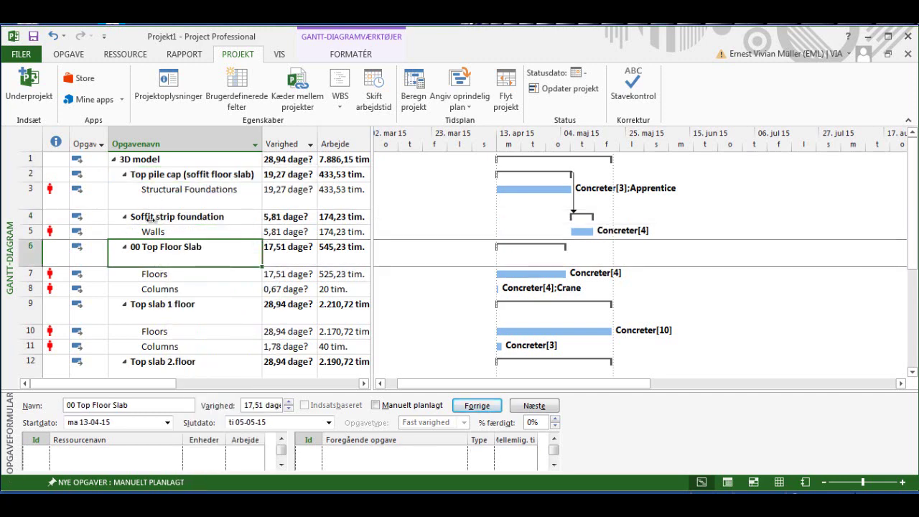
pyautogui.click(153, 219)
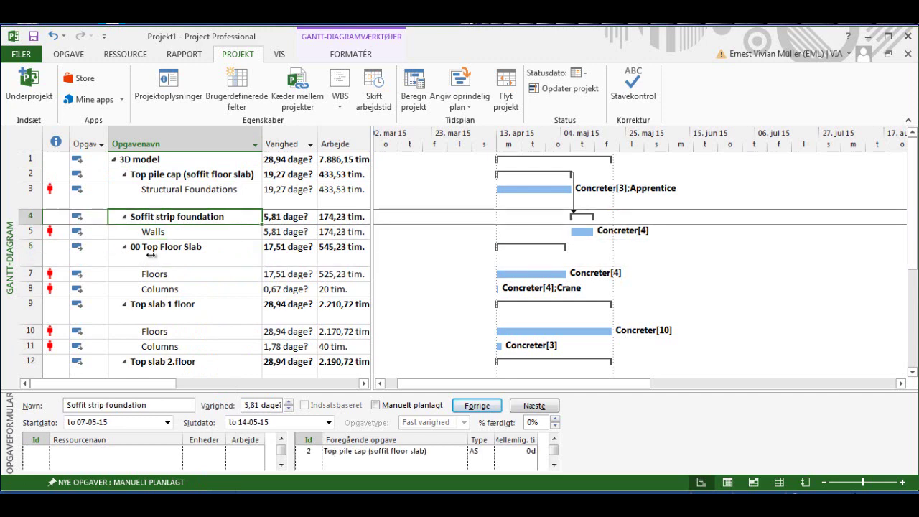
pyautogui.keyDown('ctrl'); pyautogui.click(152, 255); pyautogui.keyUp('ctrl')
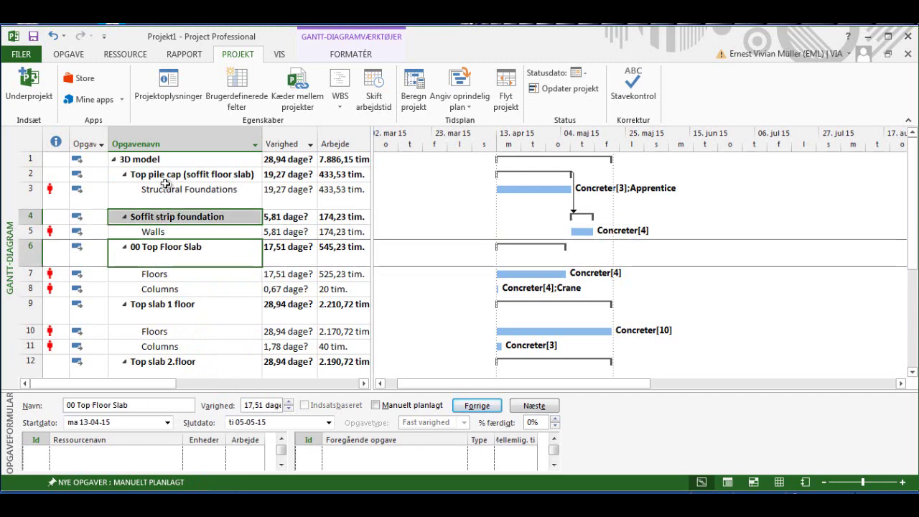
pyautogui.rightClick(193, 260)
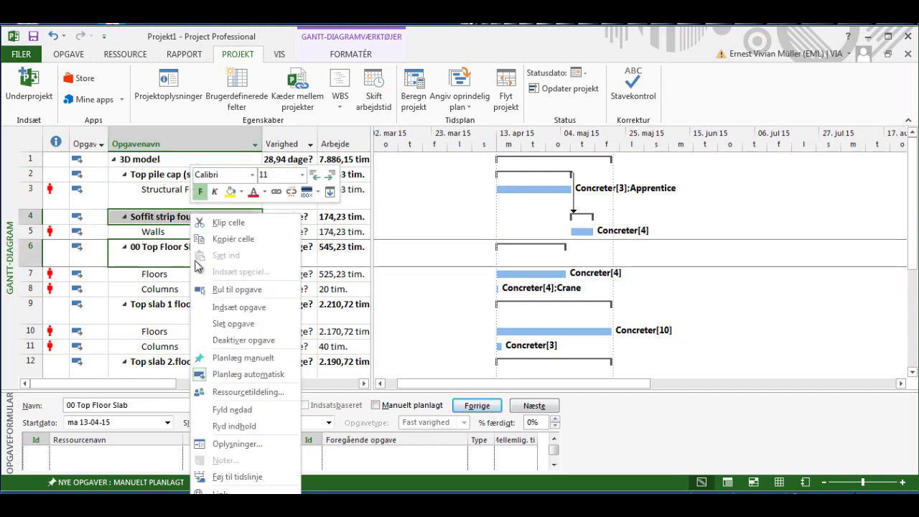
pyautogui.click(276, 194)
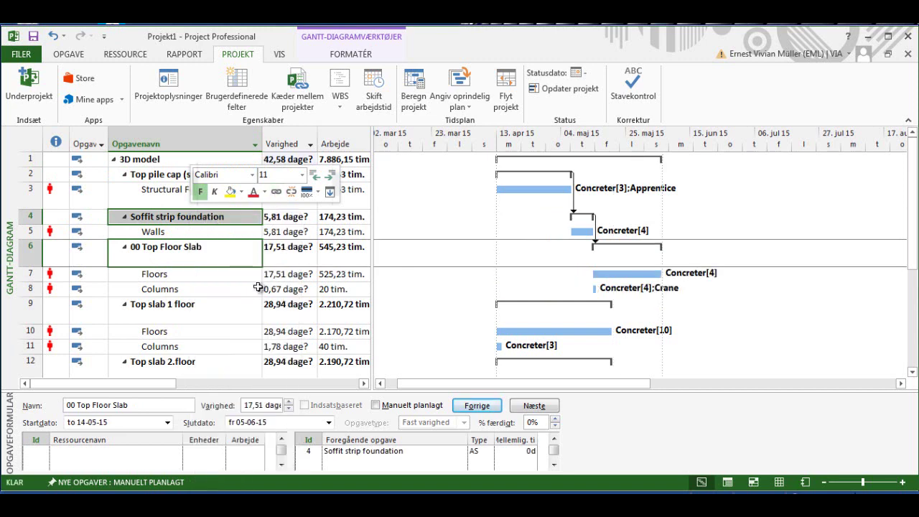
pyautogui.hotkey('ctrl', 'Down')
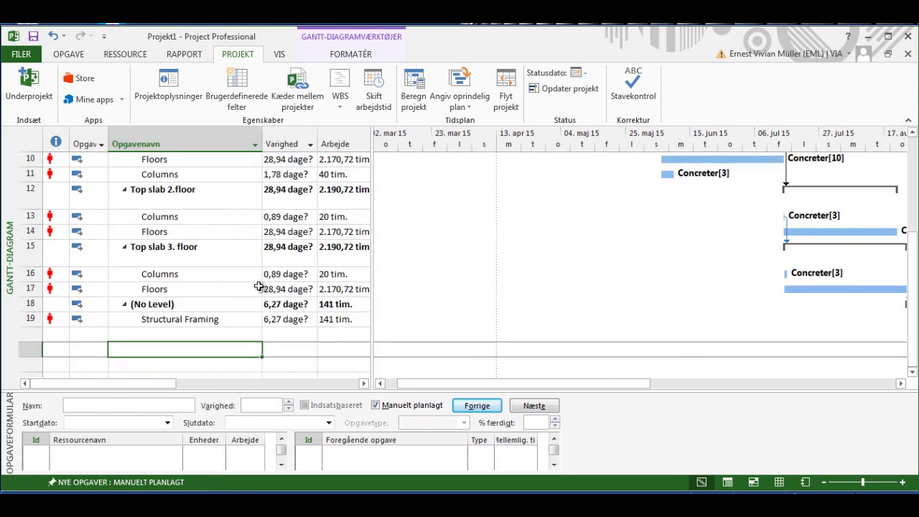
# Step: Rename the summary task (No Level) as Roof level
pyautogui.click(158, 305)
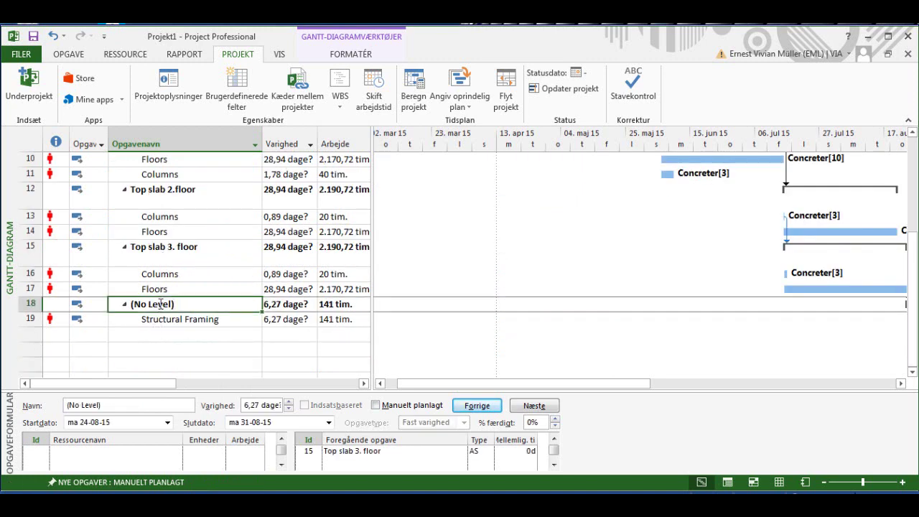
pyautogui.doubleClick(140, 305)
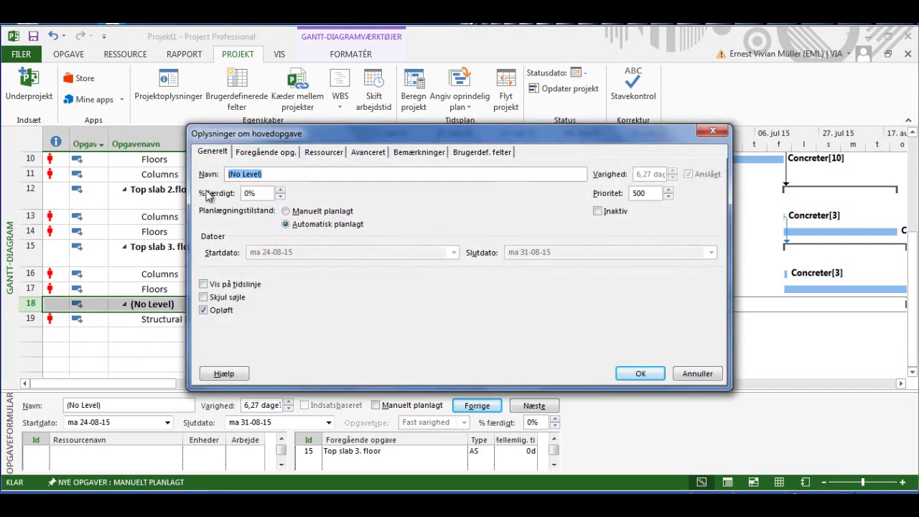
pyautogui.write('Roof l')
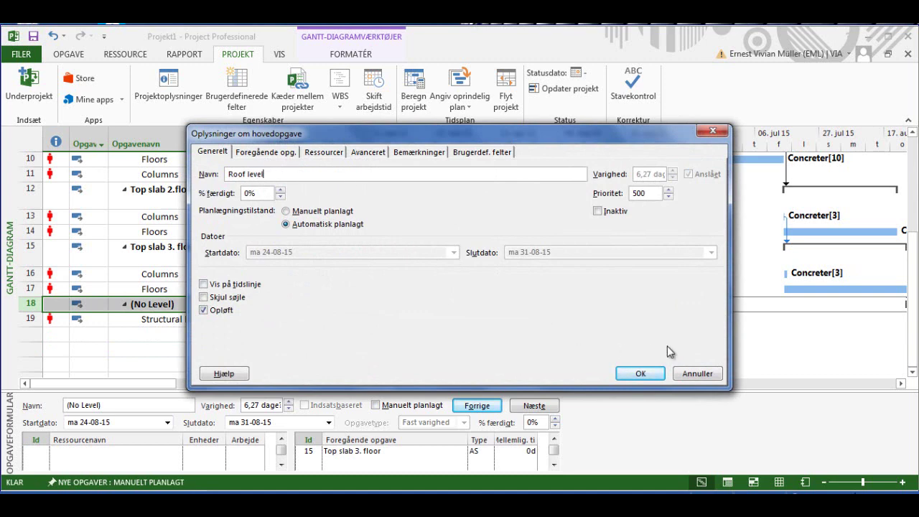
pyautogui.click(639, 374)
pyautogui.click(216, 355)
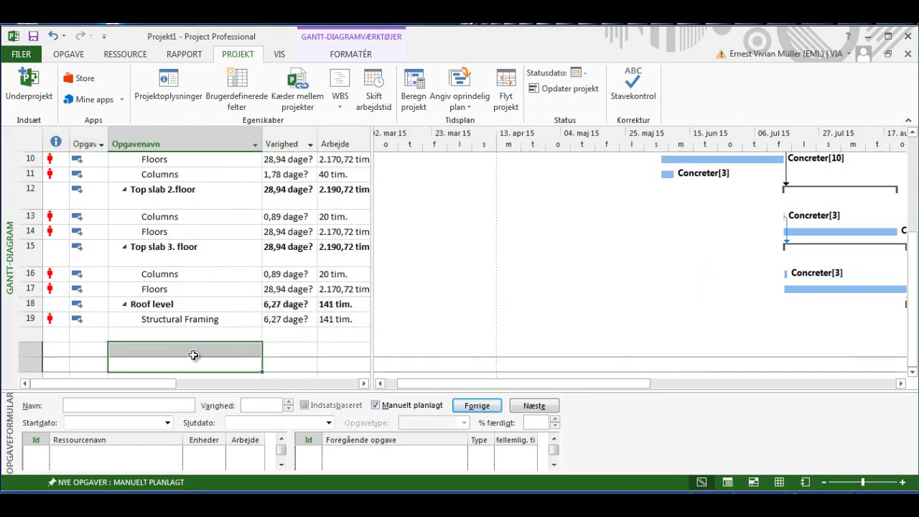
pyautogui.scroll(3, 180, 348)
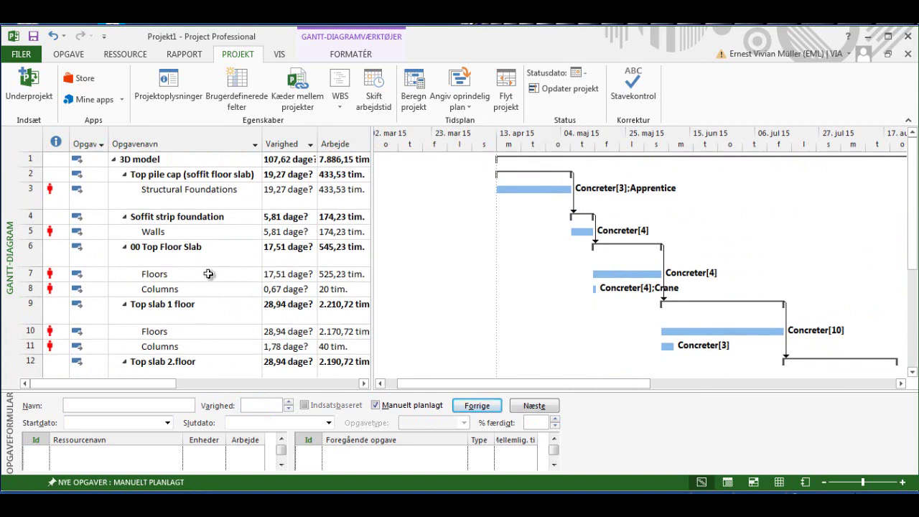
# Step: Link the Floors and Columns tasks to each other within 00 Top Floor Slab and the other floor slab groups
pyautogui.click(30, 277)
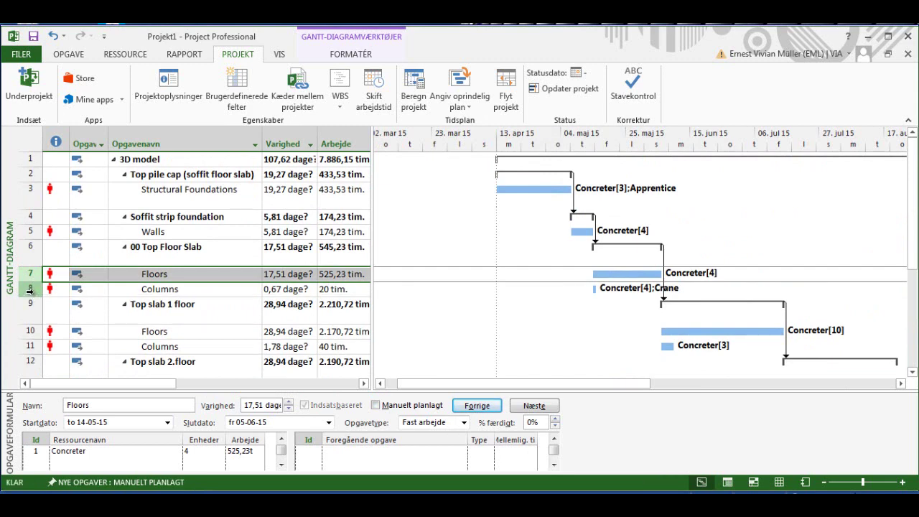
pyautogui.keyDown('ctrl'); pyautogui.click(30, 290); pyautogui.keyUp('ctrl')
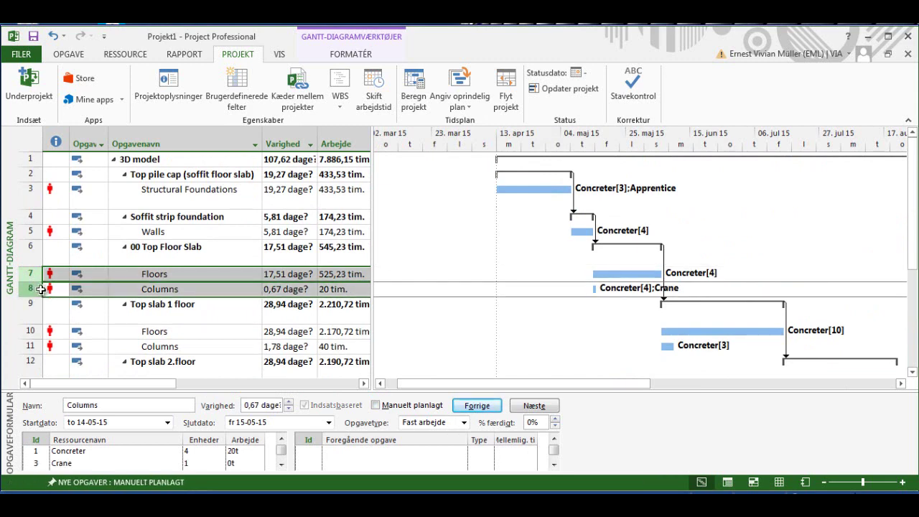
pyautogui.rightClick(92, 279)
pyautogui.click(181, 207)
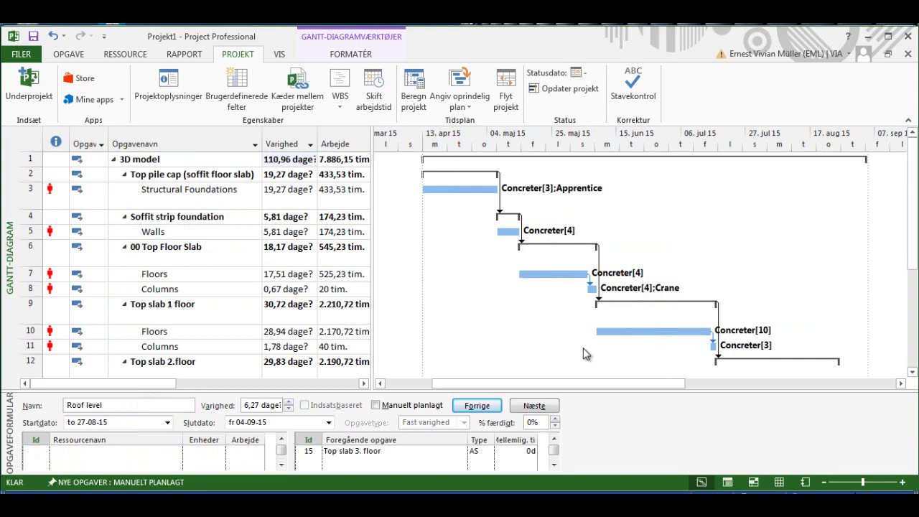
# Step: In the Gantt bar styles, set the Venstre text of the Opgave bars to Slutdato
pyautogui.scroll(-3, 579, 349)
pyautogui.moveTo(645, 391); pyautogui.dragTo(696, 382)
pyautogui.scroll(3, 603, 344)
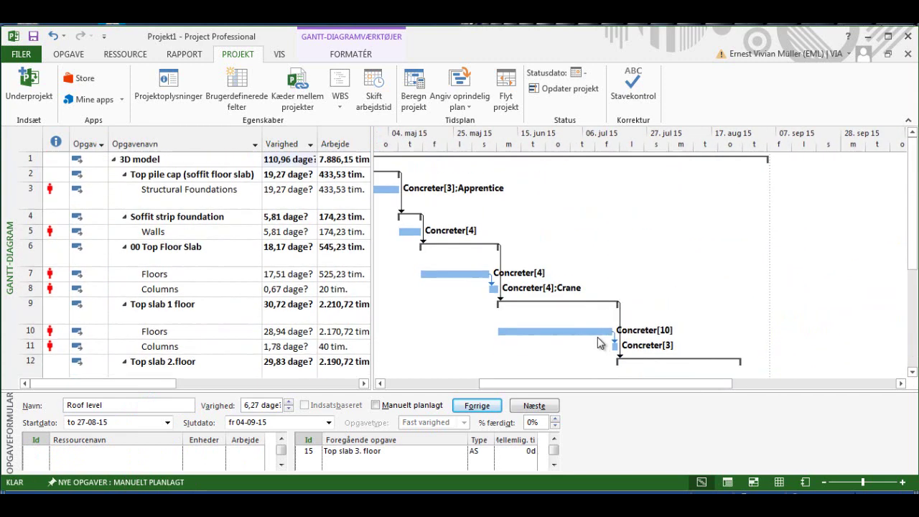
pyautogui.moveTo(586, 384); pyautogui.dragTo(526, 391)
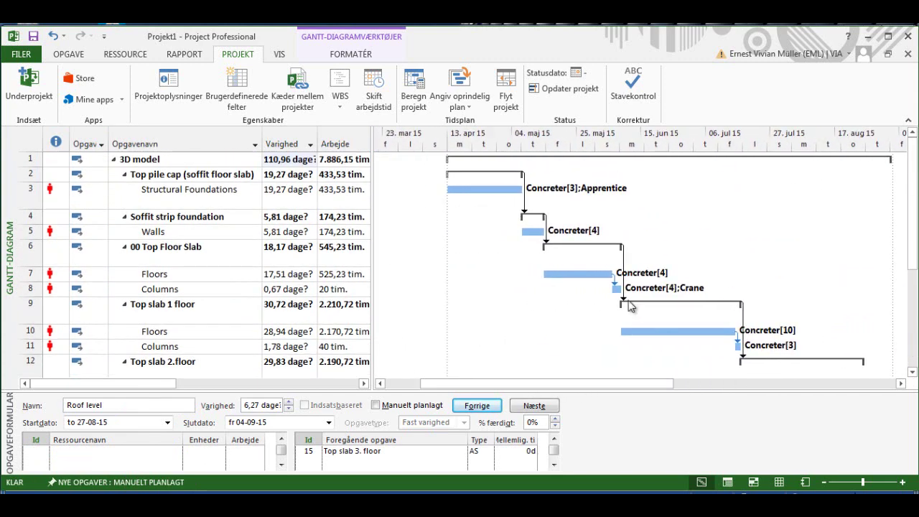
pyautogui.rightClick(502, 213)
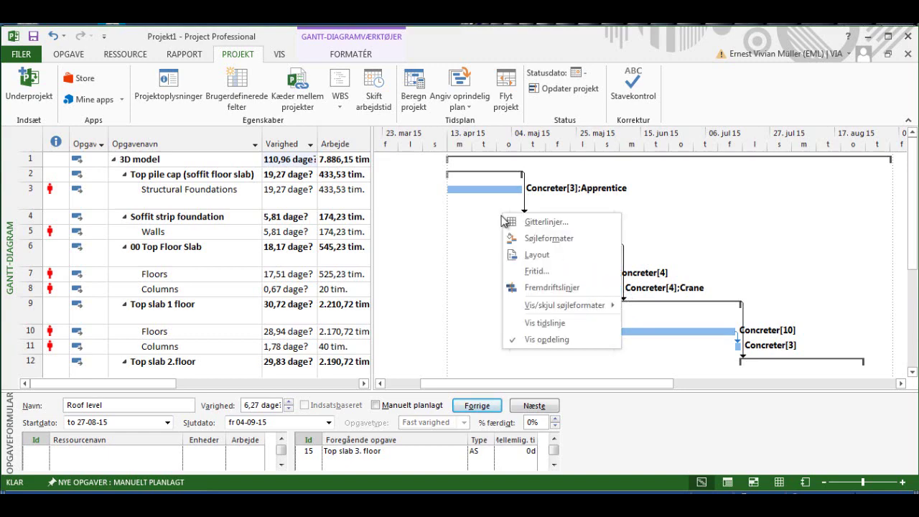
pyautogui.click(536, 239)
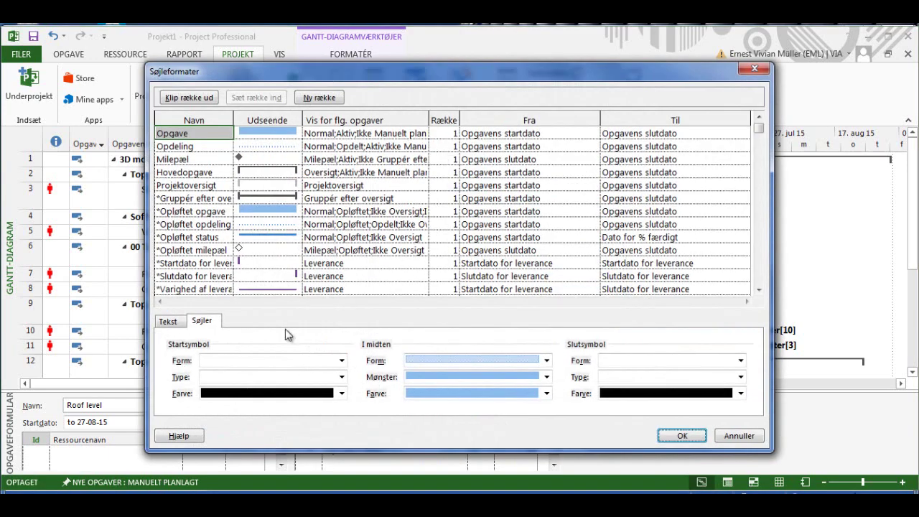
pyautogui.moveTo(390, 81); pyautogui.dragTo(386, 66)
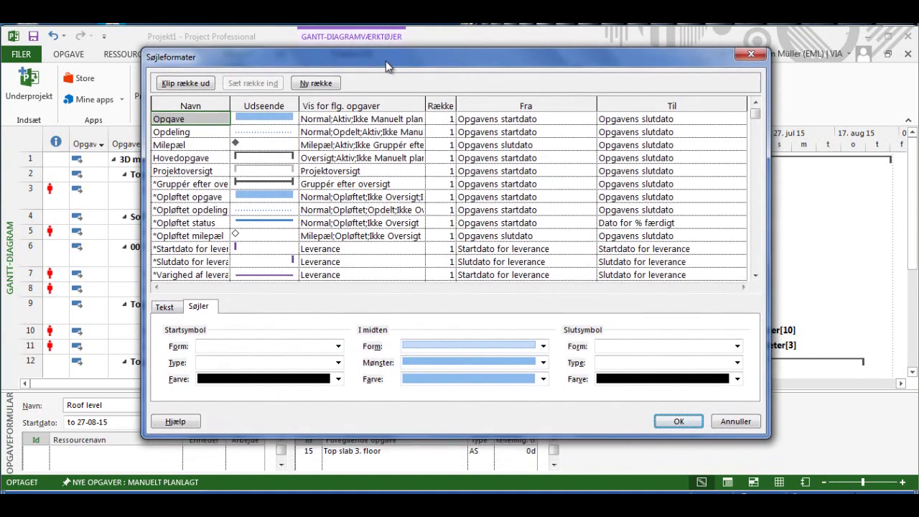
pyautogui.click(169, 308)
pyautogui.click(278, 339)
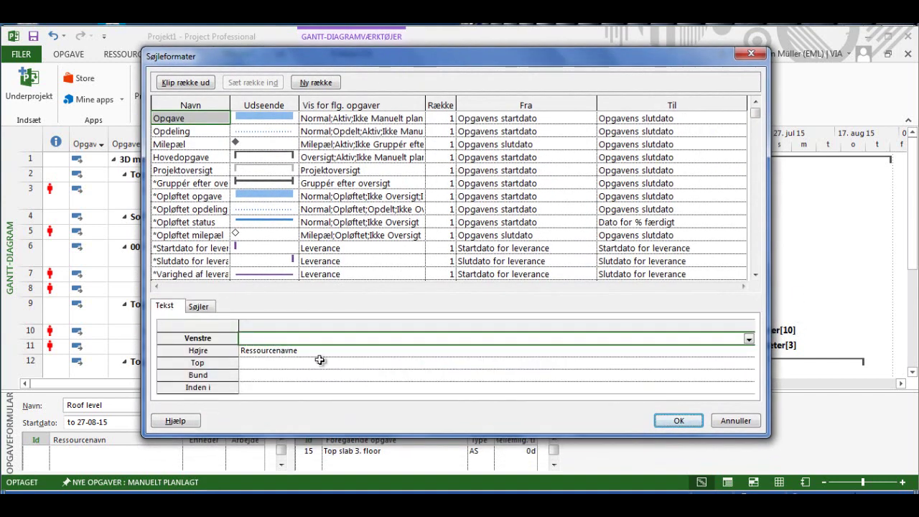
pyautogui.click(749, 340)
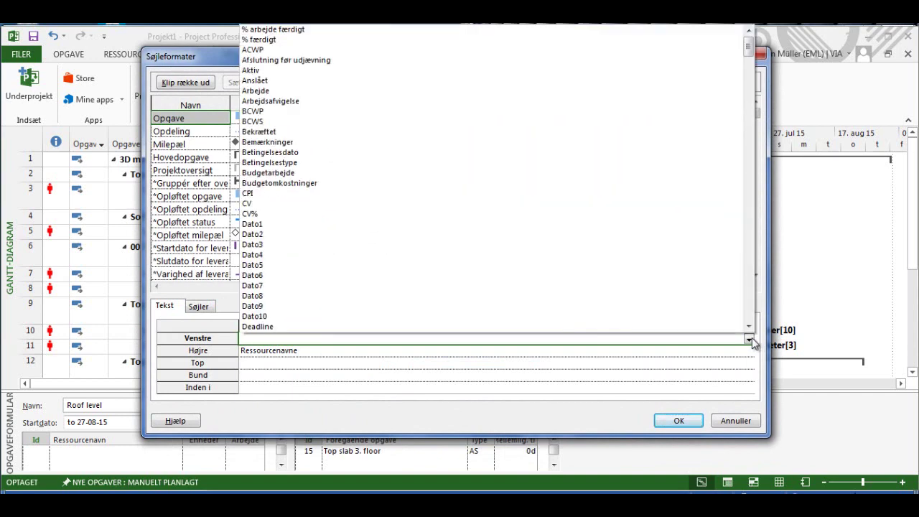
pyautogui.write('Samlet slæk')
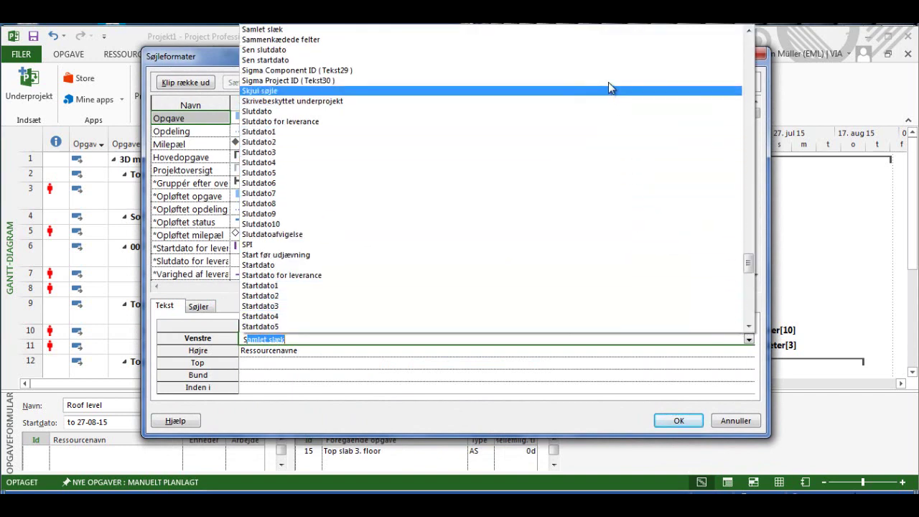
pyautogui.click(614, 112)
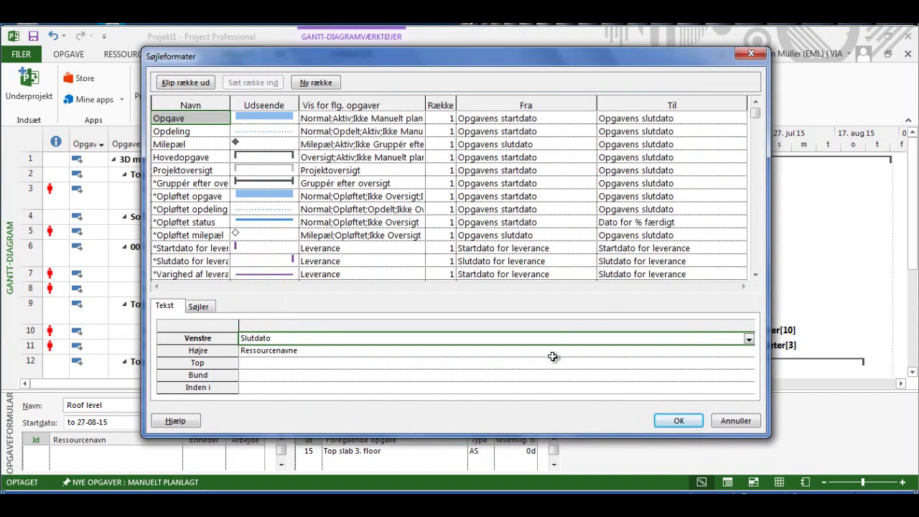
# Step: Set the Opgave bars' Højre text to Slutdato, with the task name above and the cost below, and apply the bar styles
pyautogui.click(553, 356)
pyautogui.click(749, 352)
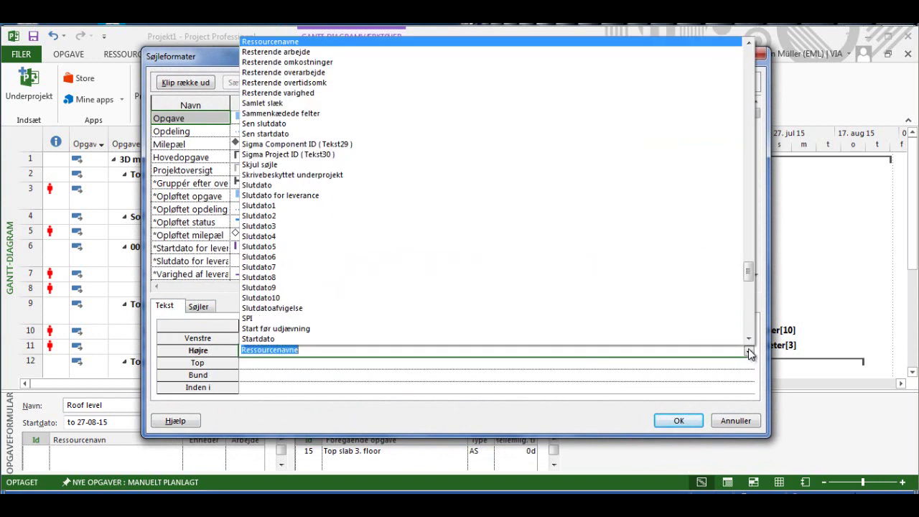
pyautogui.write('Faktisk arbejde')
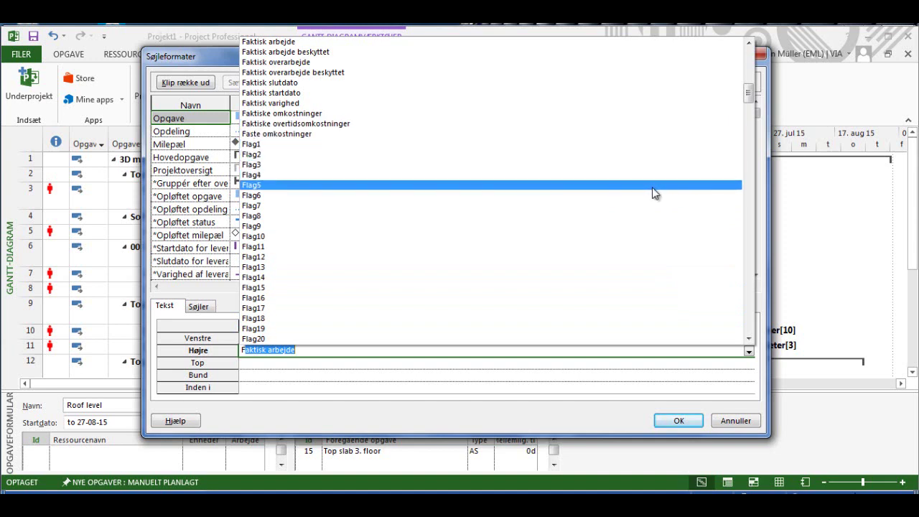
pyautogui.click(654, 185)
pyautogui.press('Return')
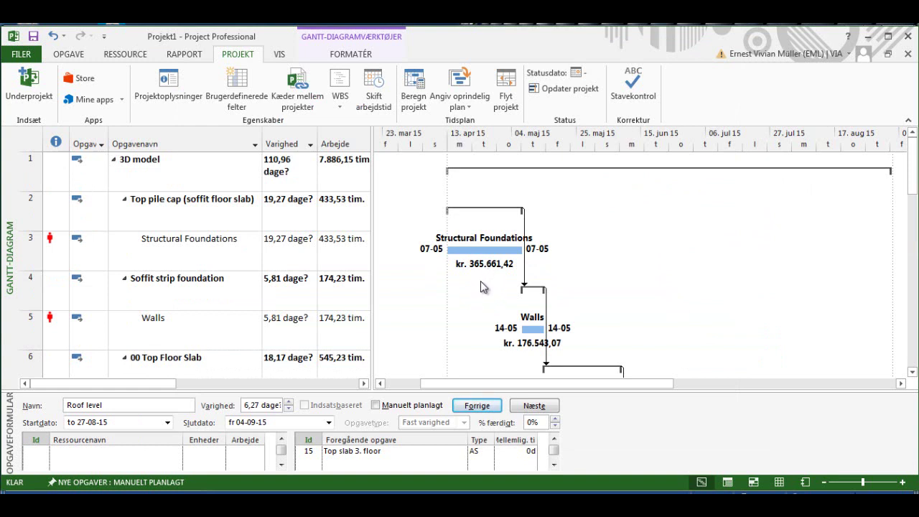
pyautogui.scroll(-6, 480, 315)
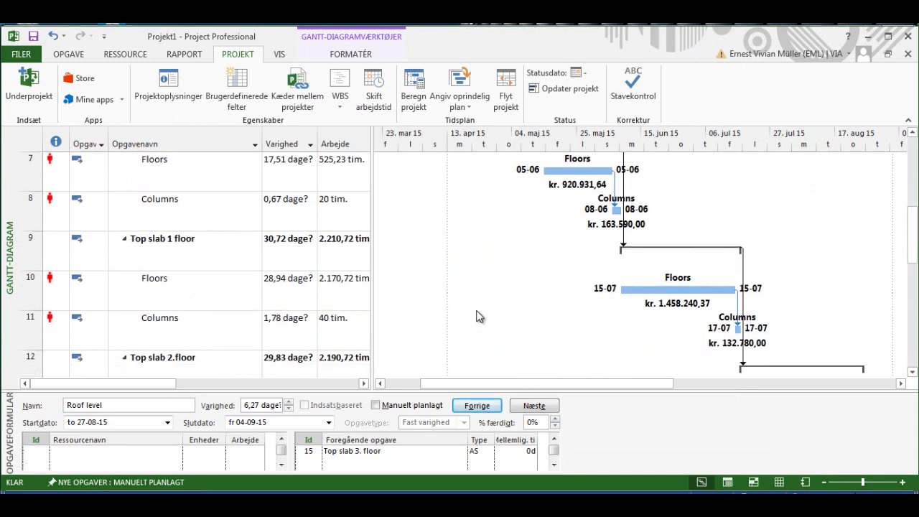
pyautogui.scroll(5, 480, 317)
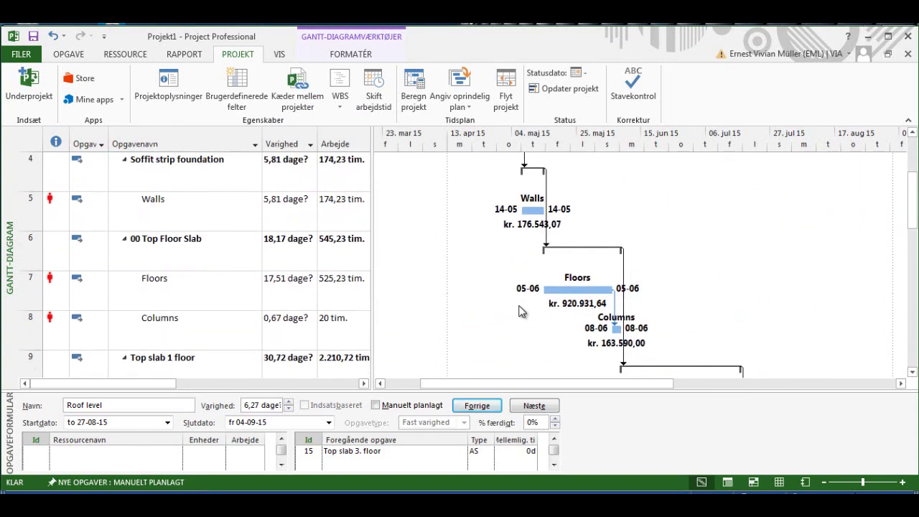
# Step: Insert an Omkostninger column before Startdato in the Gantt task table and widen it slightly
pyautogui.scroll(2, 522, 312)
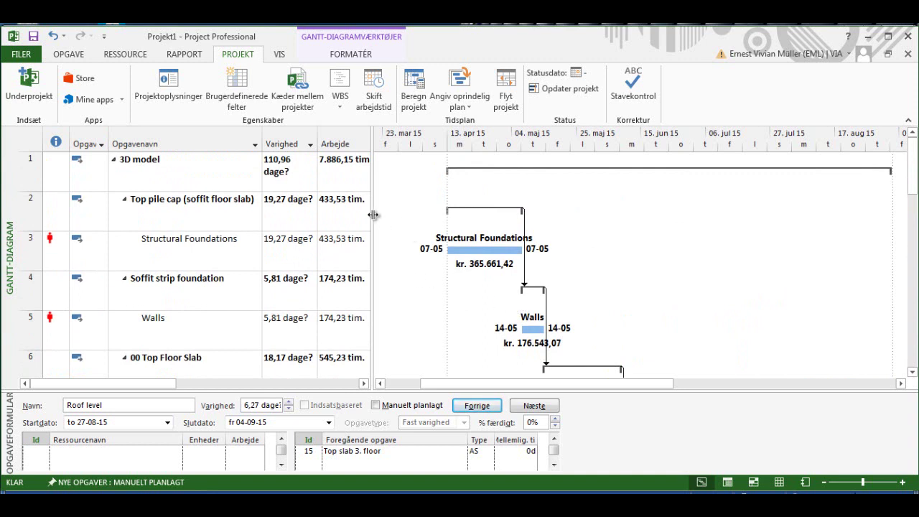
pyautogui.moveTo(374, 215); pyautogui.dragTo(504, 214)
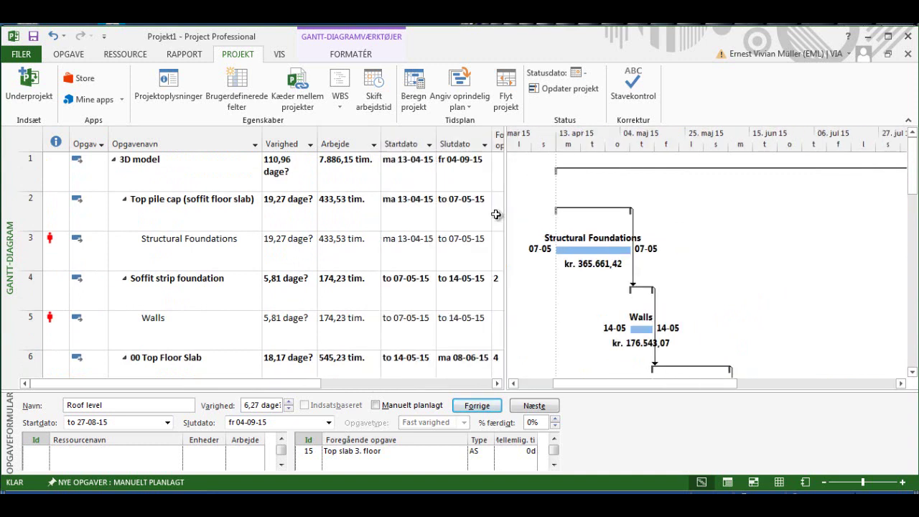
pyautogui.click(393, 143)
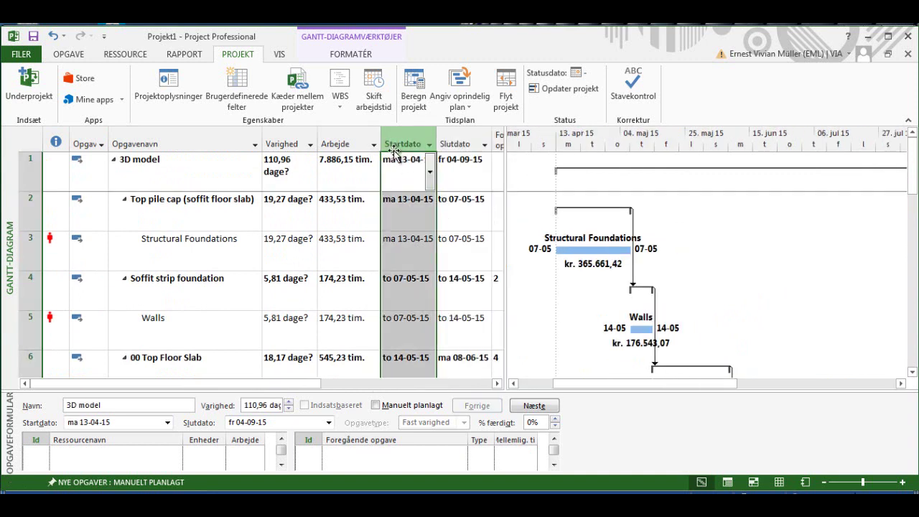
pyautogui.rightClick(394, 151)
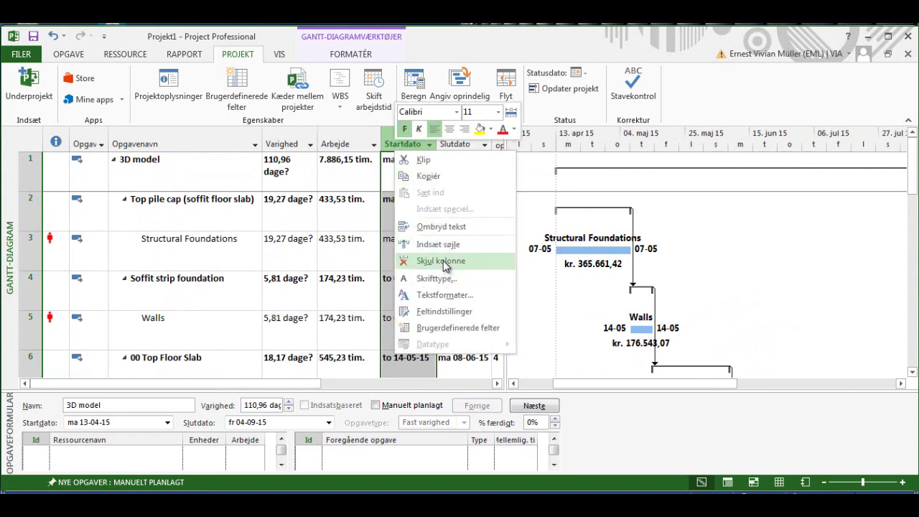
pyautogui.click(438, 245)
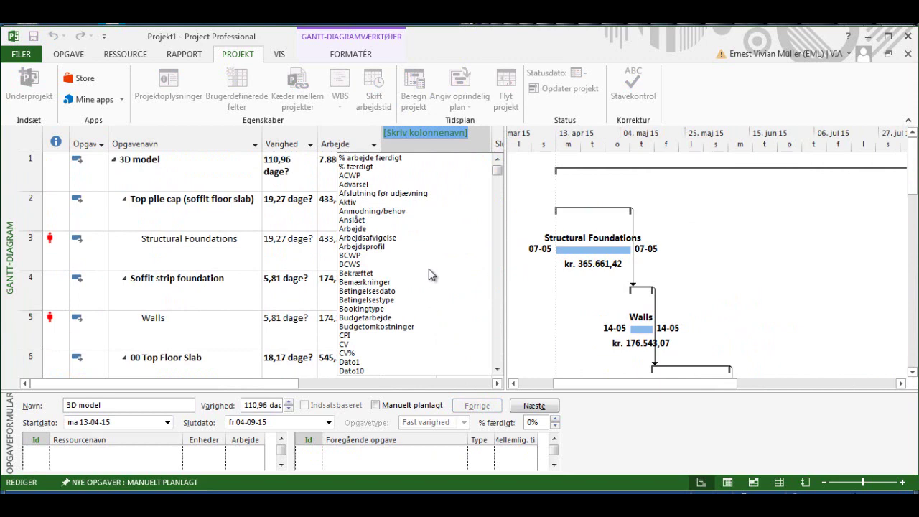
pyautogui.write('objekter')
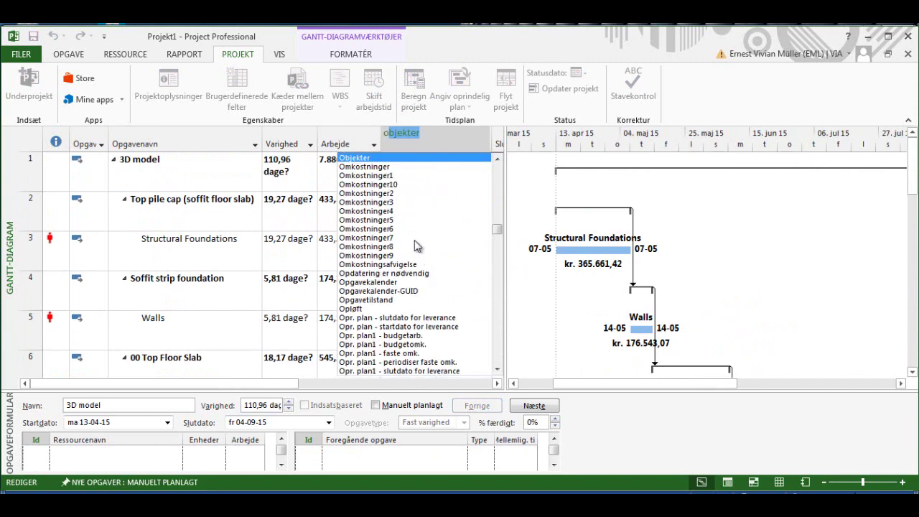
pyautogui.click(395, 168)
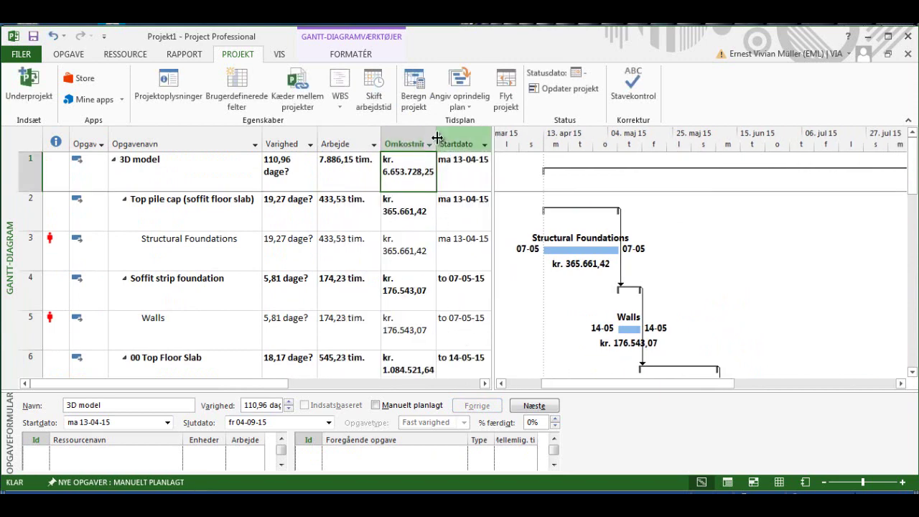
pyautogui.moveTo(437, 138); pyautogui.dragTo(446, 139)
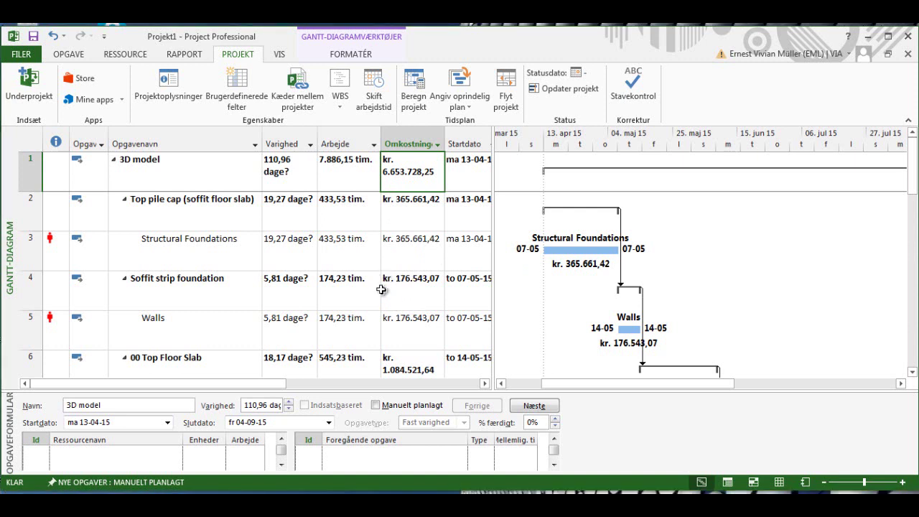
pyautogui.click(191, 56)
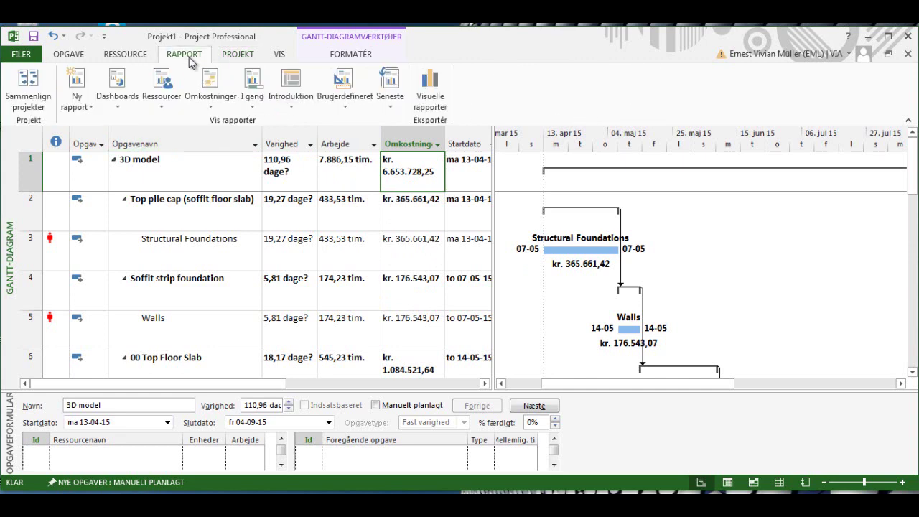
pyautogui.click(431, 104)
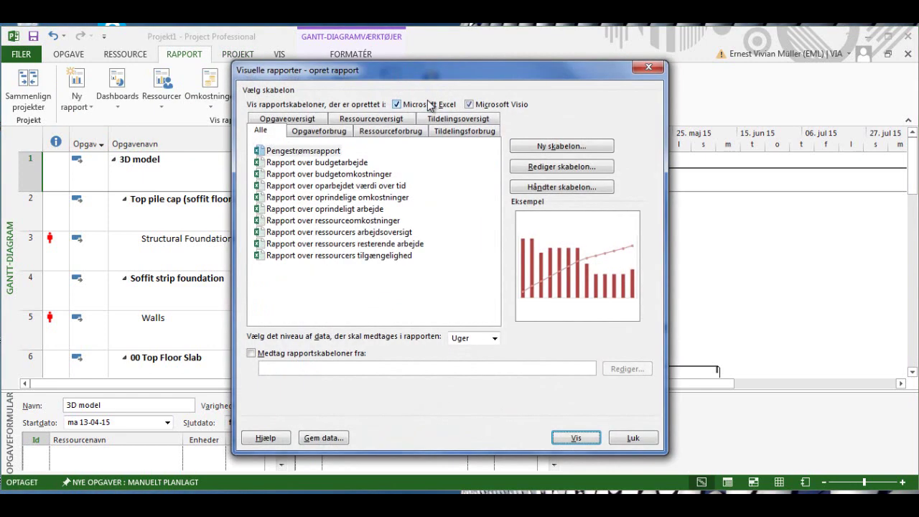
pyautogui.moveTo(393, 71); pyautogui.dragTo(267, 61)
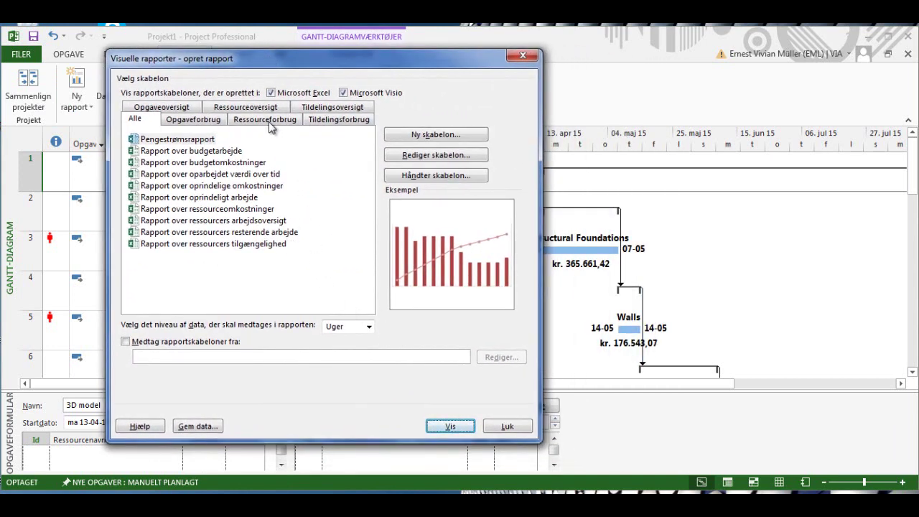
pyautogui.click(505, 427)
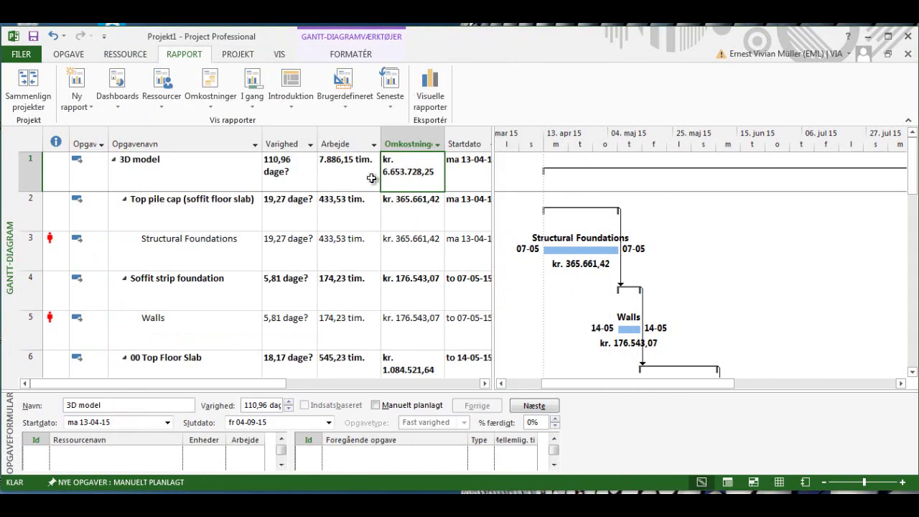
# Step: Generate the Pengestrømsrapport visual report in Excel with the data level set to Dage
pyautogui.click(430, 89)
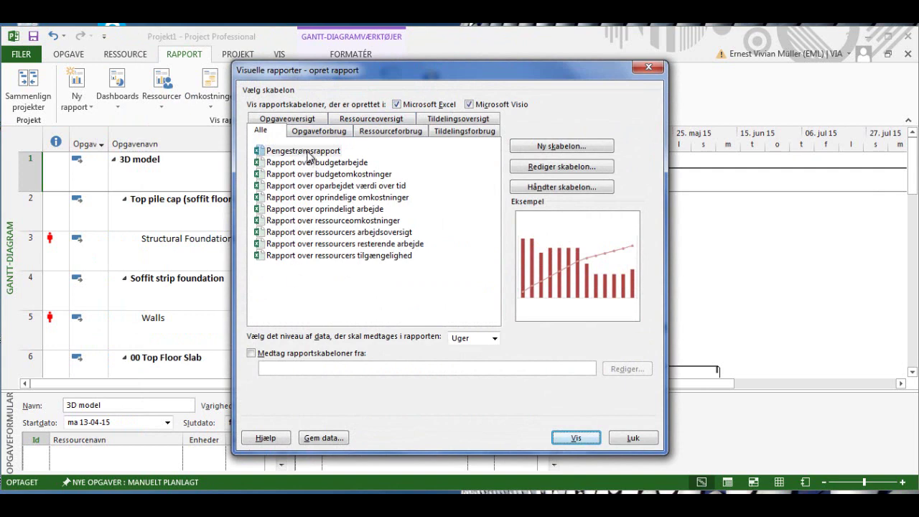
pyautogui.click(307, 153)
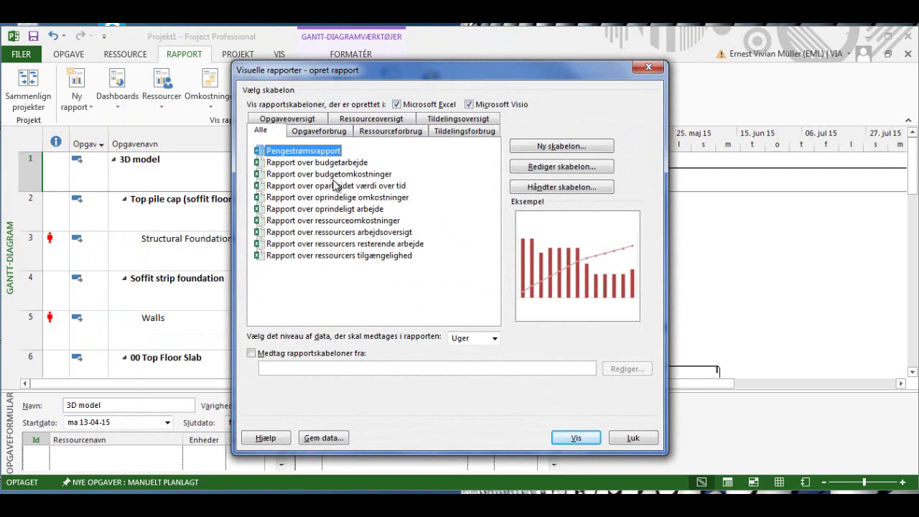
pyautogui.click(494, 338)
pyautogui.click(484, 400)
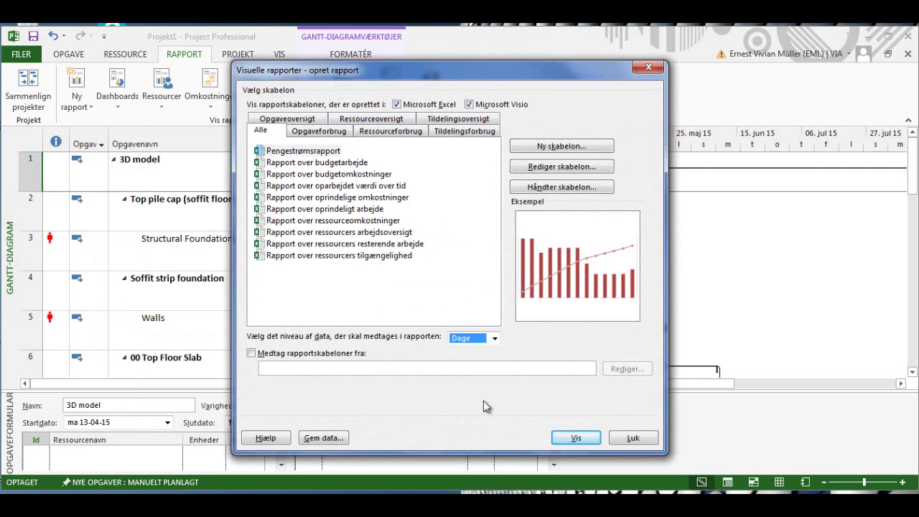
pyautogui.click(576, 439)
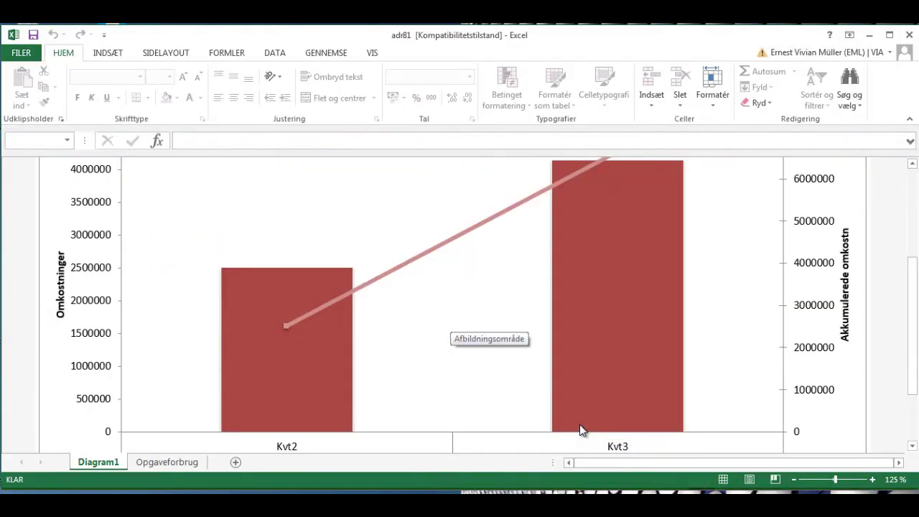
# Step: Examine the Pengestrømsrapport chart's quarterly costs, accumulated cost line, legend and axes
pyautogui.scroll(3, 581, 429)
pyautogui.scroll(1, 581, 430)
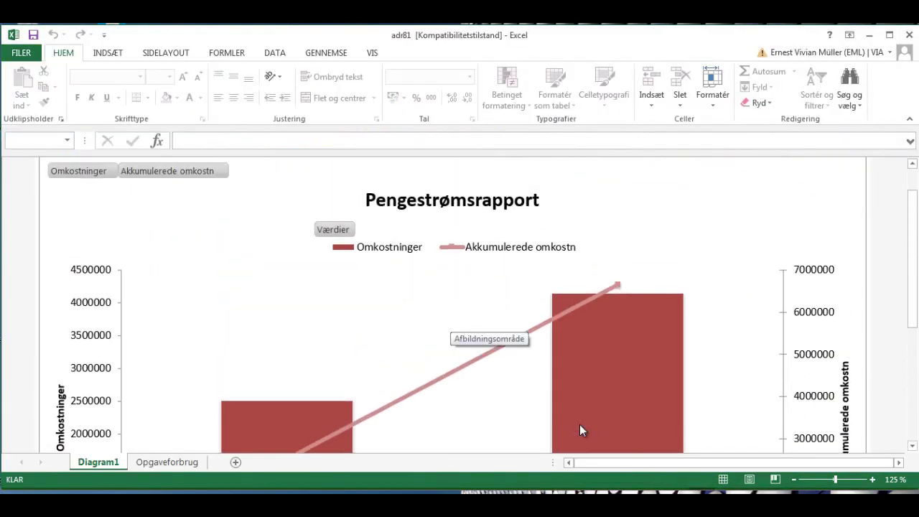
pyautogui.scroll(-5, 581, 426)
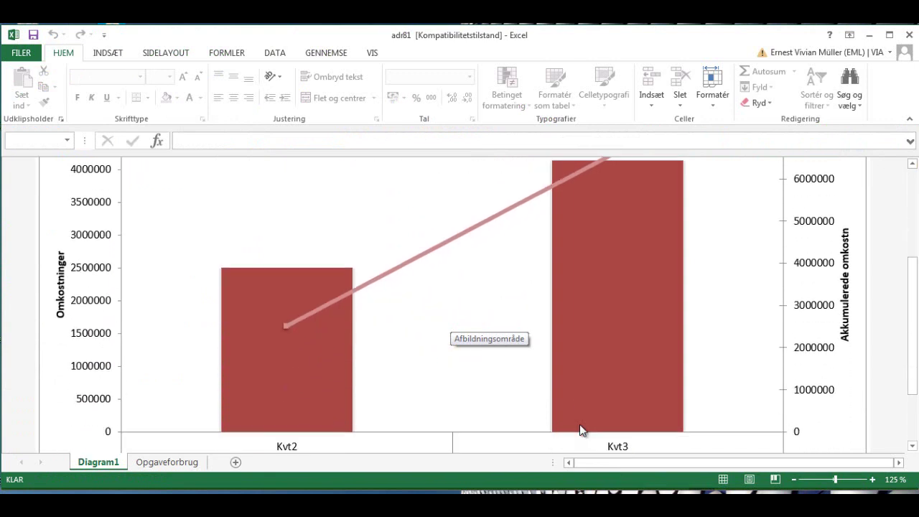
pyautogui.scroll(3, 581, 430)
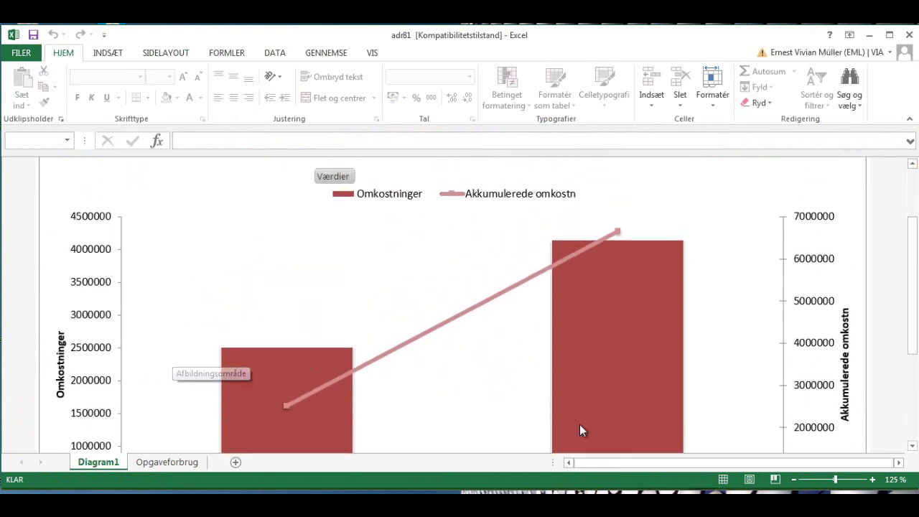
pyautogui.scroll(-1, 581, 430)
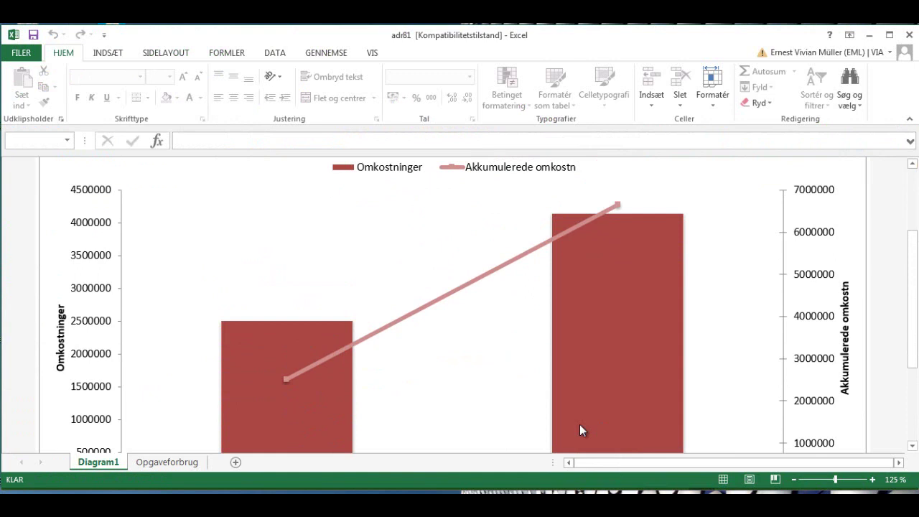
pyautogui.scroll(-2, 580, 430)
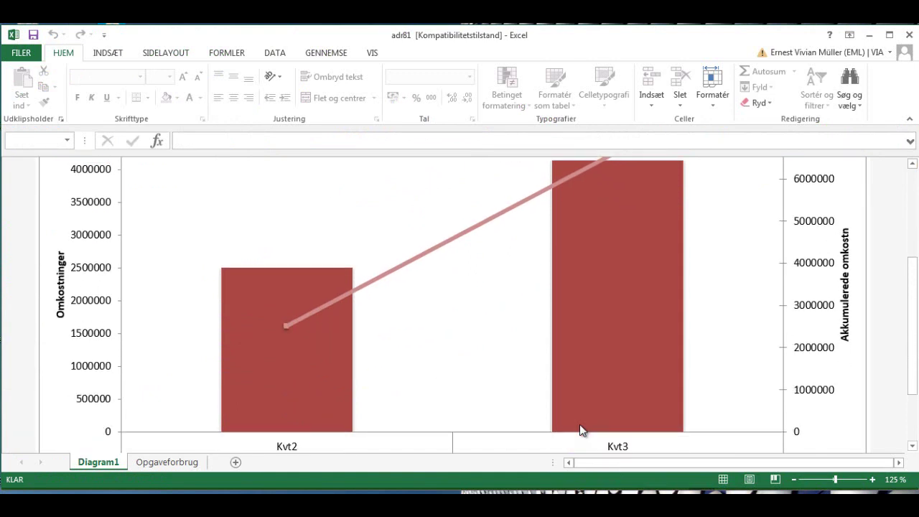
pyautogui.scroll(3, 581, 429)
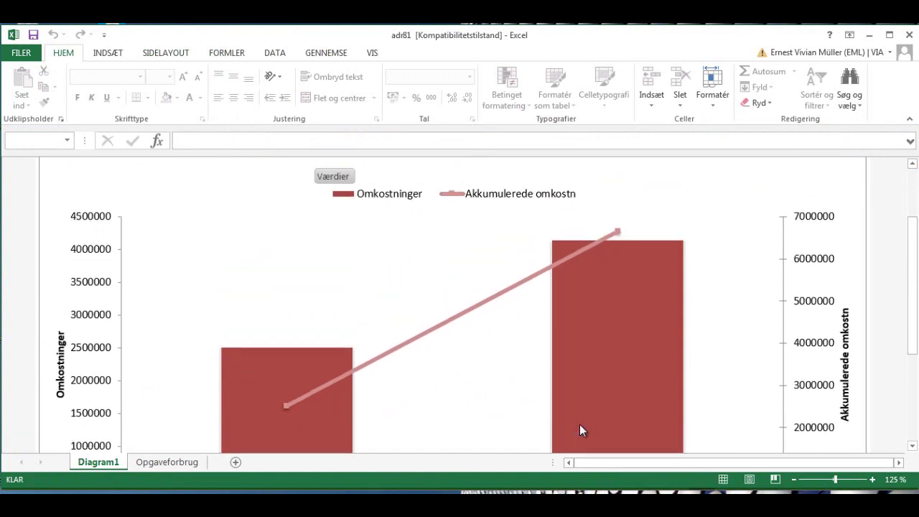
pyautogui.scroll(-5, 580, 429)
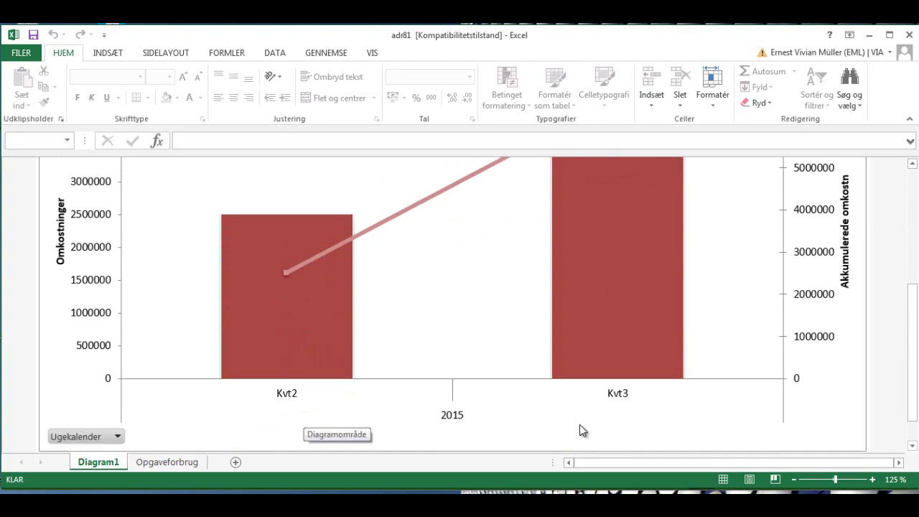
pyautogui.scroll(-1, 583, 430)
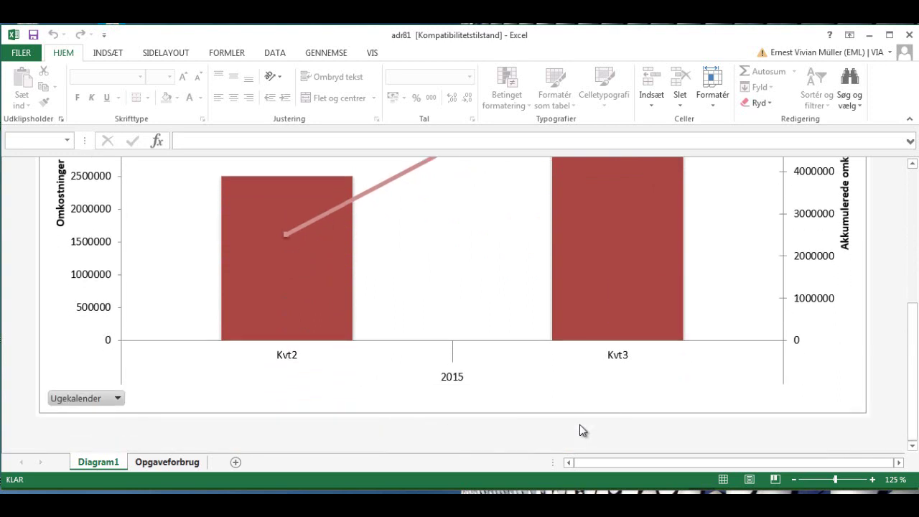
# Step: Expand quarters Kvt2 and Kvt3 of 2015 into weeks in the Opgaveforbrug pivot table
pyautogui.hotkey('ctrl', 'pagedown')
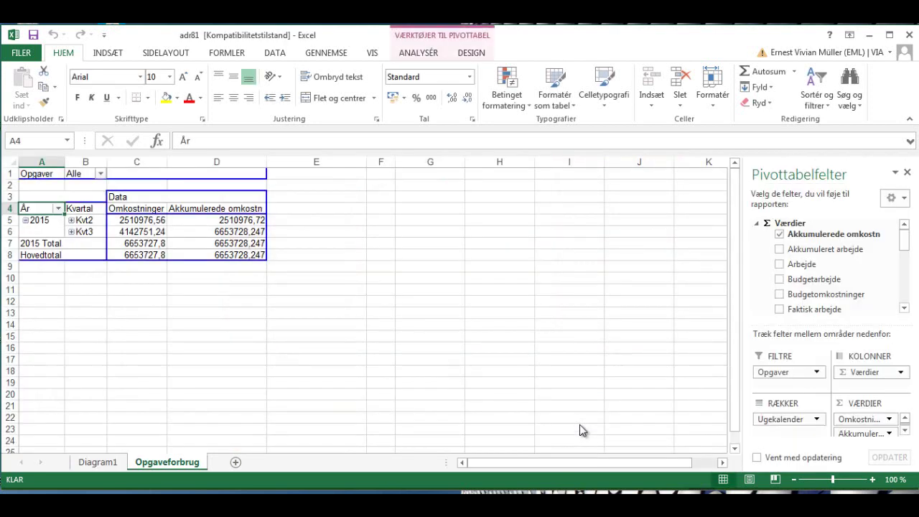
pyautogui.press('Down')
pyautogui.press('Right')
pyautogui.hotkey('alt', 'shift', '+')
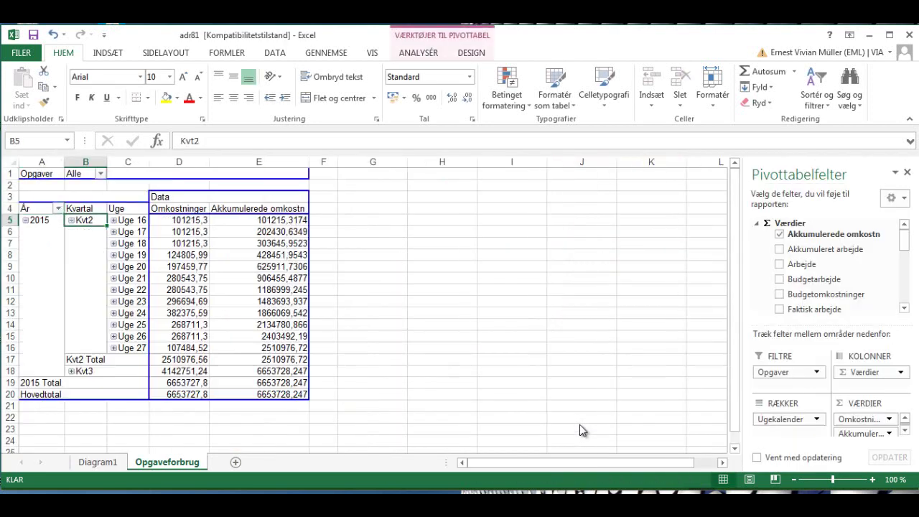
pyautogui.hotkey('ctrl', 'Down')
pyautogui.press('Down')
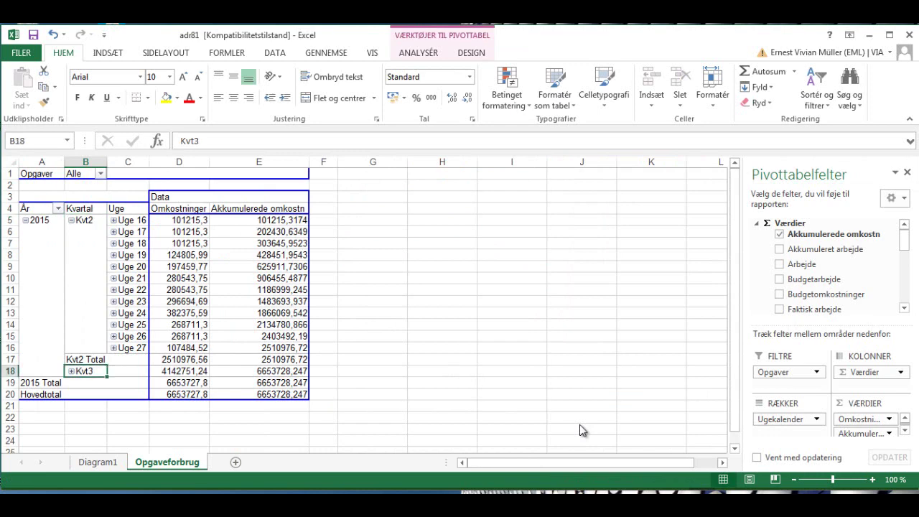
pyautogui.hotkey('alt', 'shift', '+')
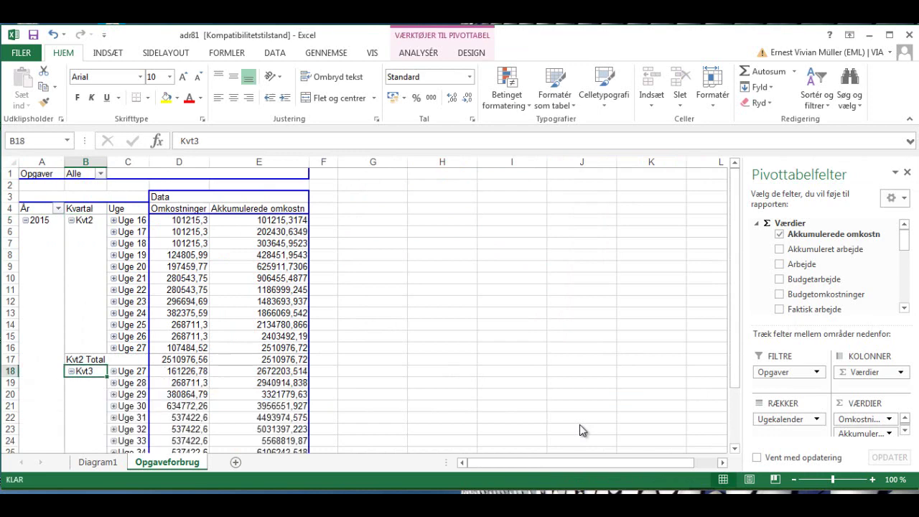
# Step: Expand Uge 16 under Kvt2 into individual days in the pivot table
pyautogui.press('Right')
pyautogui.hotkey('ctrl', 'Up')
pyautogui.hotkey('alt', 'shift', '+')
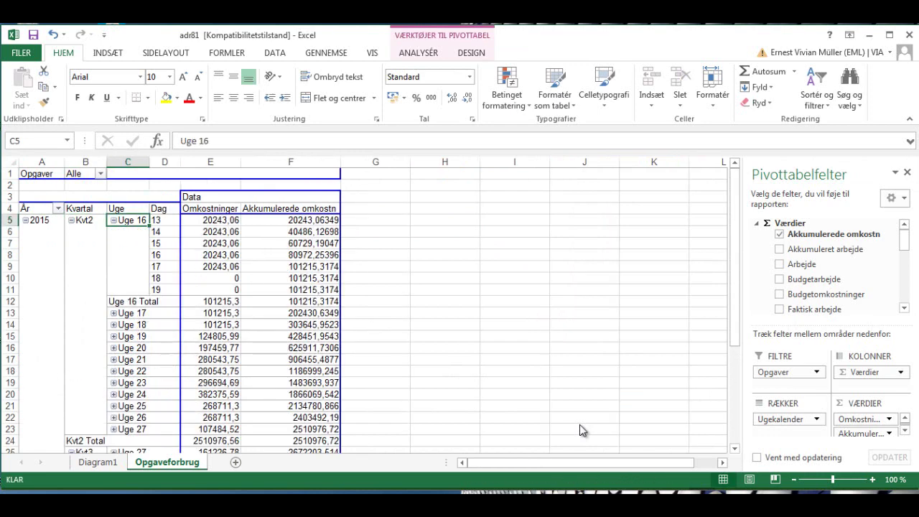
# Step: Add data labels to the Omkostninger bars in the Diagram1 cash flow chart
pyautogui.hotkey('ctrl', 'pageup')
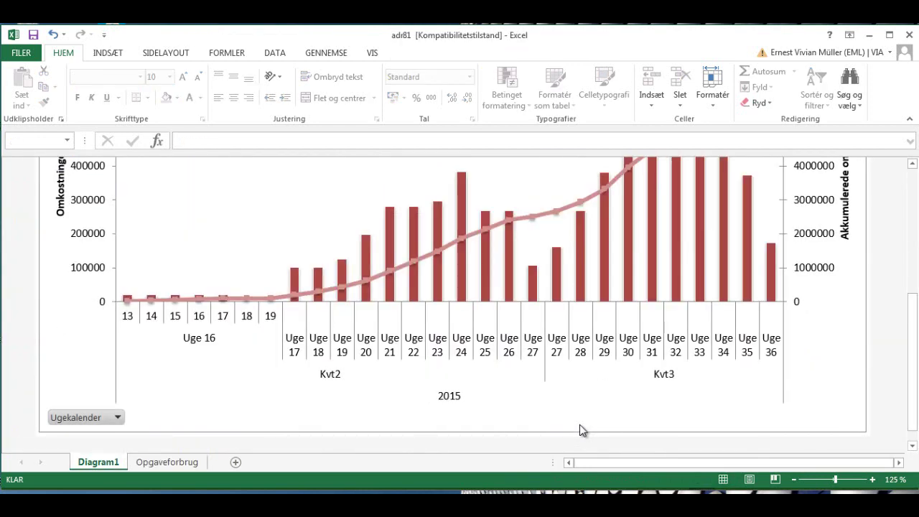
pyautogui.scroll(3, 580, 428)
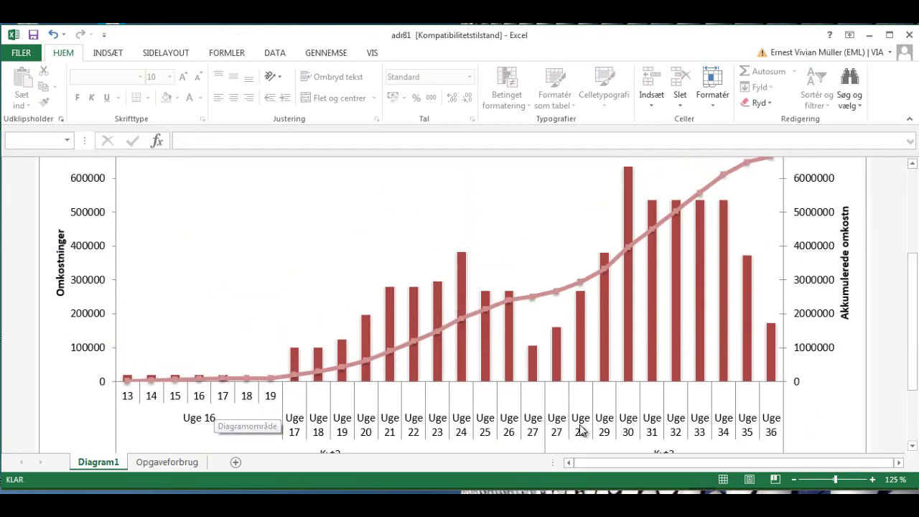
pyautogui.scroll(1, 582, 429)
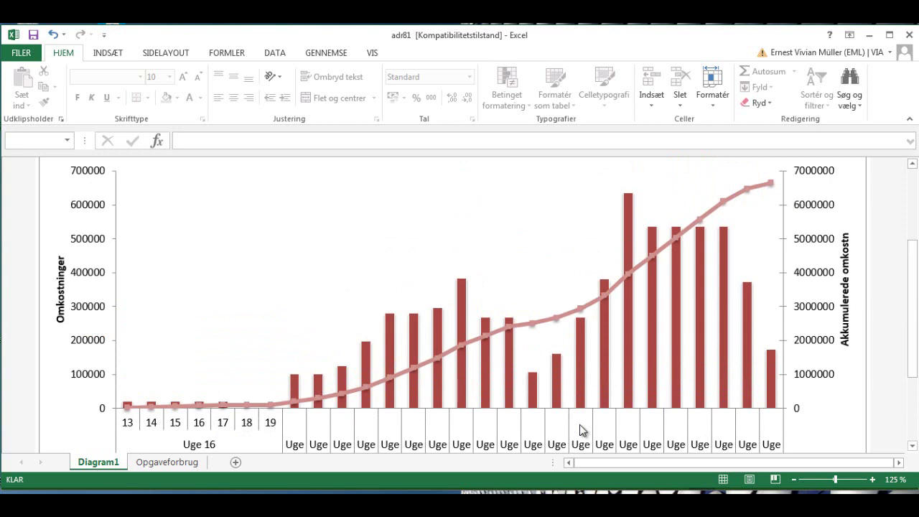
pyautogui.rightClick(579, 425)
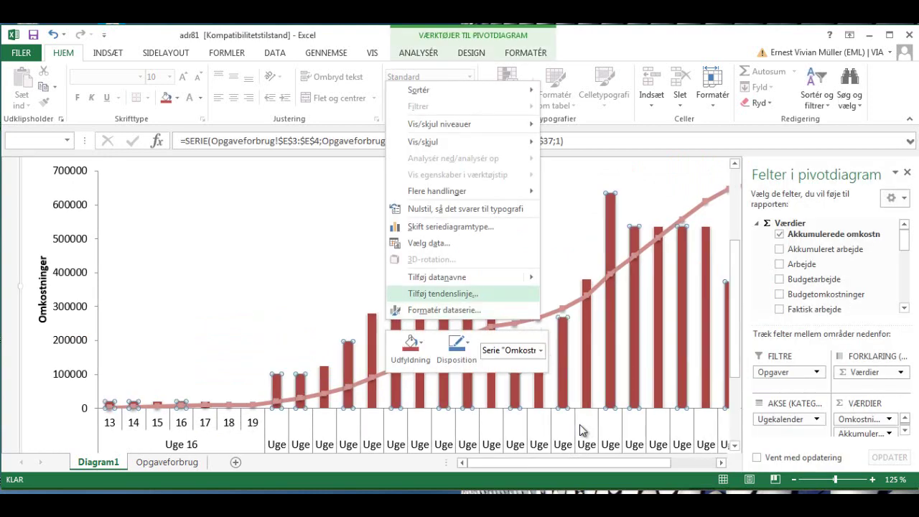
pyautogui.press('Up')
pyautogui.press('Right')
pyautogui.press('Escape')
pyautogui.press('Escape')
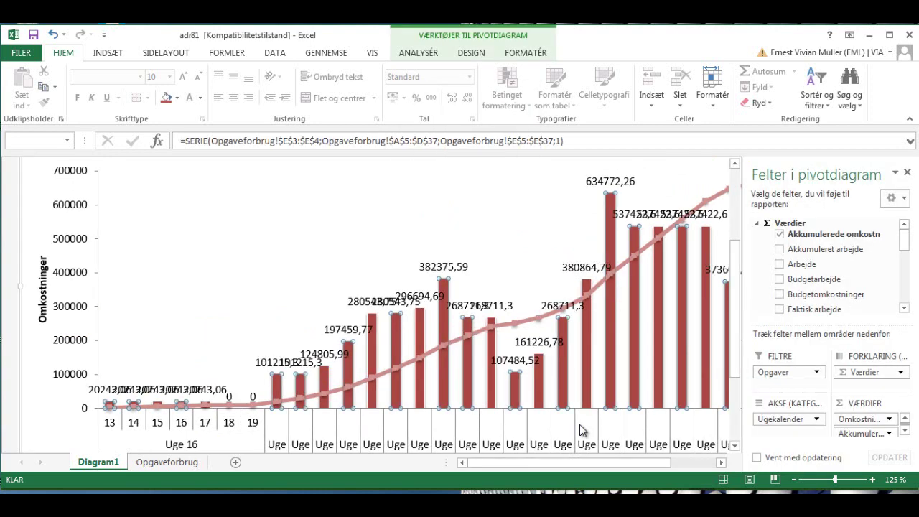
pyautogui.scroll(-1, 581, 429)
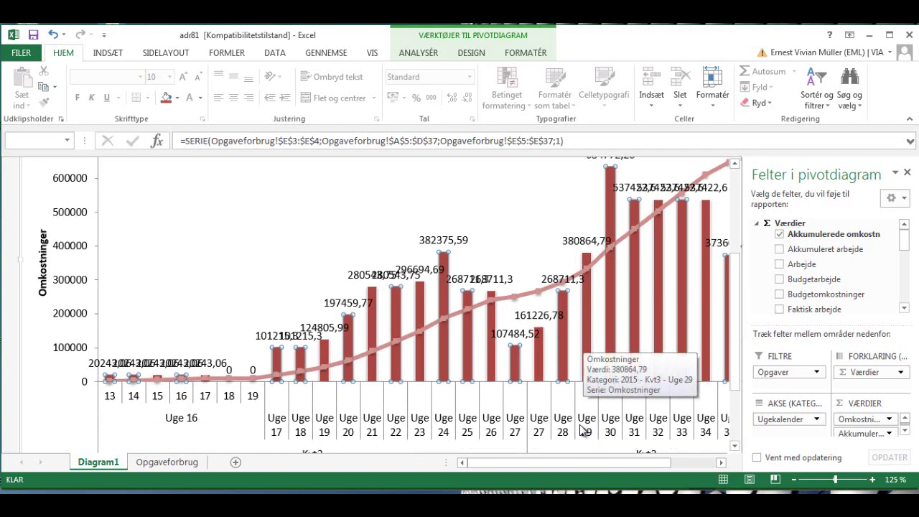
pyautogui.scroll(2, 582, 430)
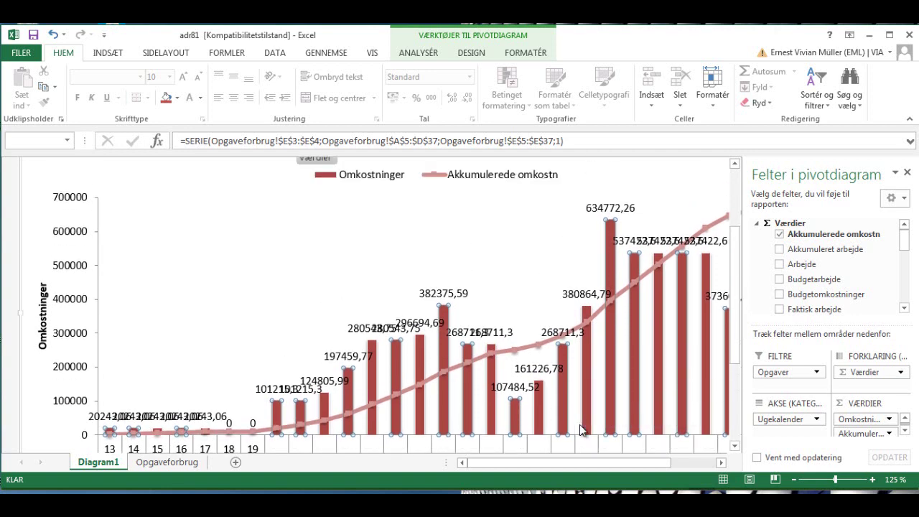